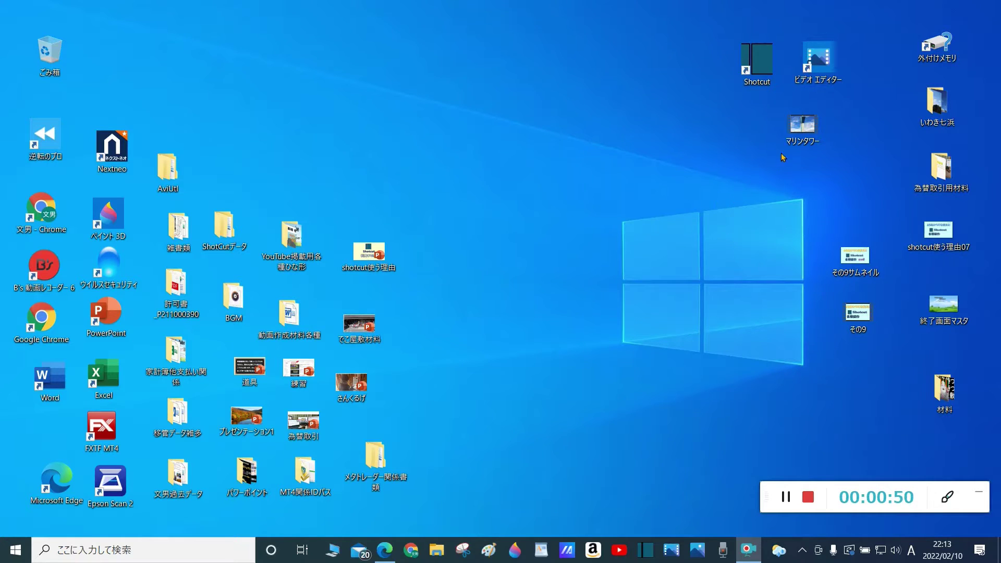
# Play the finished マリンタワー sample video from the desktop and close the player
pyautogui.doubleClick(804, 133)
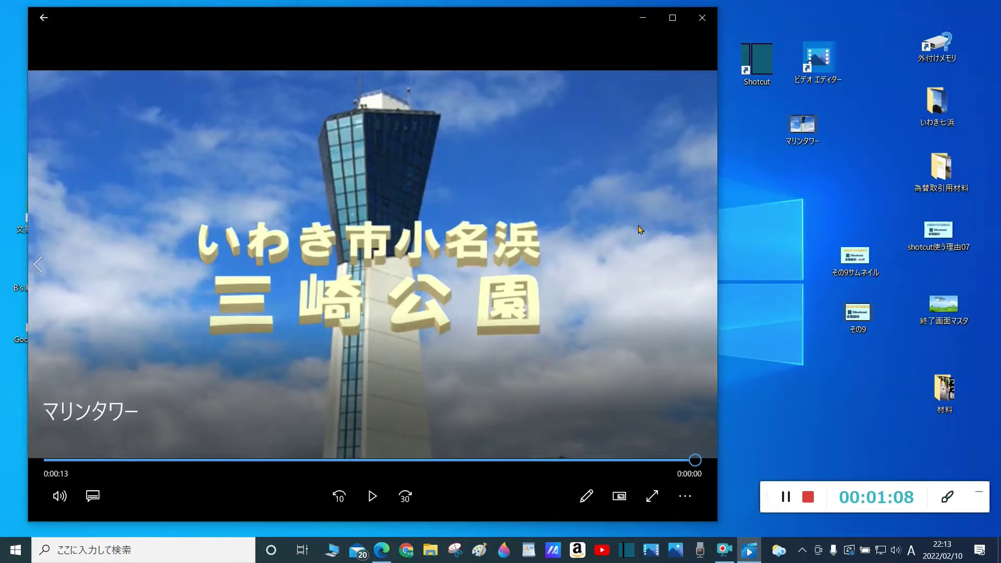
pyautogui.click(702, 17)
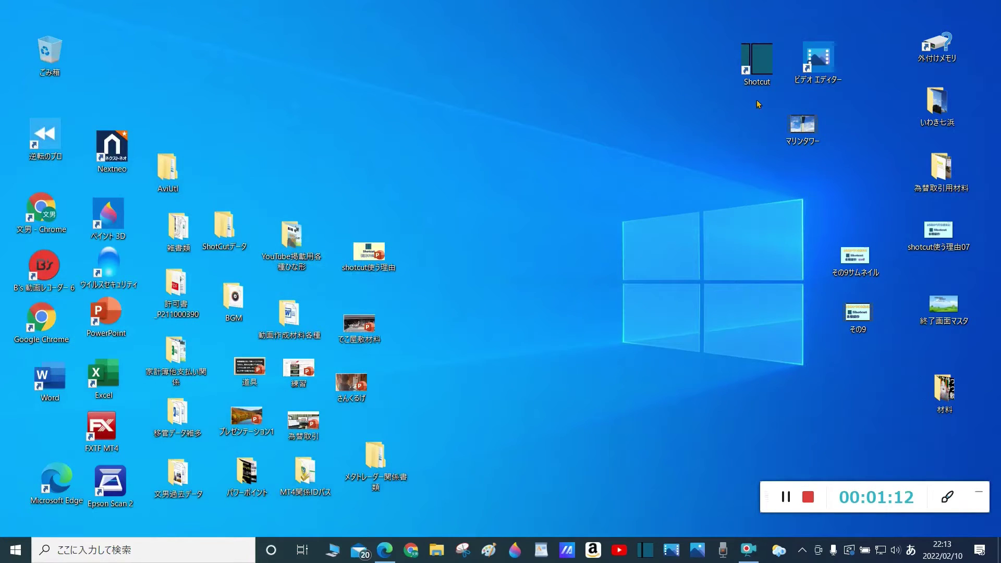
# Launch Shotcut and start a new project named マスク練習マリンタワー in HD 1080p 50 fps video mode
pyautogui.doubleClick(775, 71)
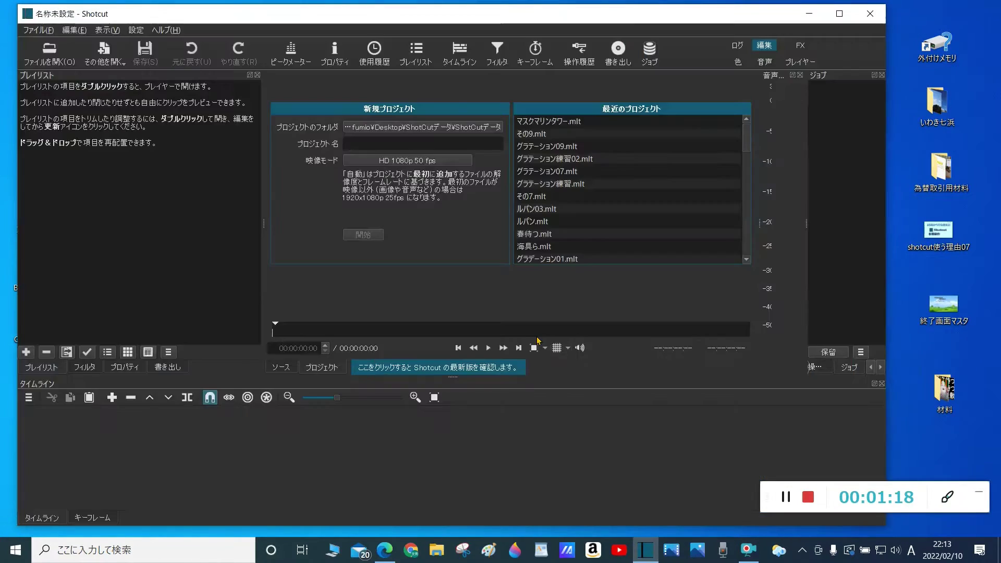
pyautogui.click(363, 138)
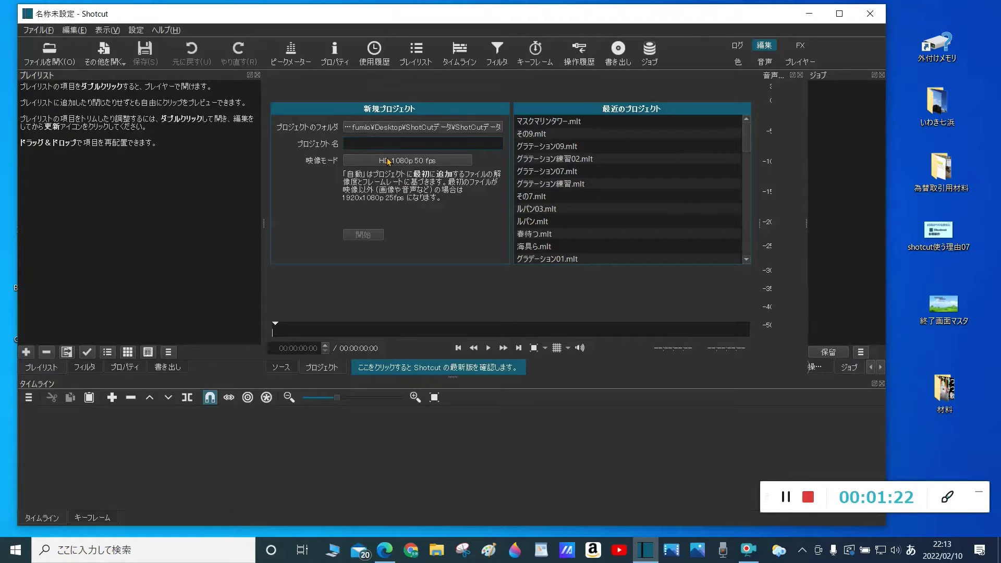
pyautogui.write('マスク')
pyautogui.press('Return')
pyautogui.write('れんしゅう')
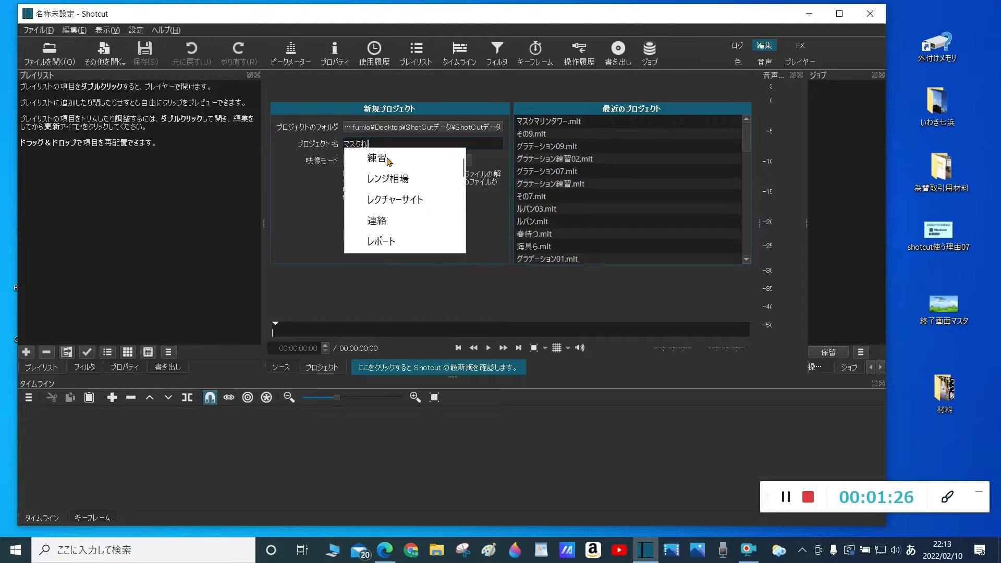
pyautogui.click(388, 159)
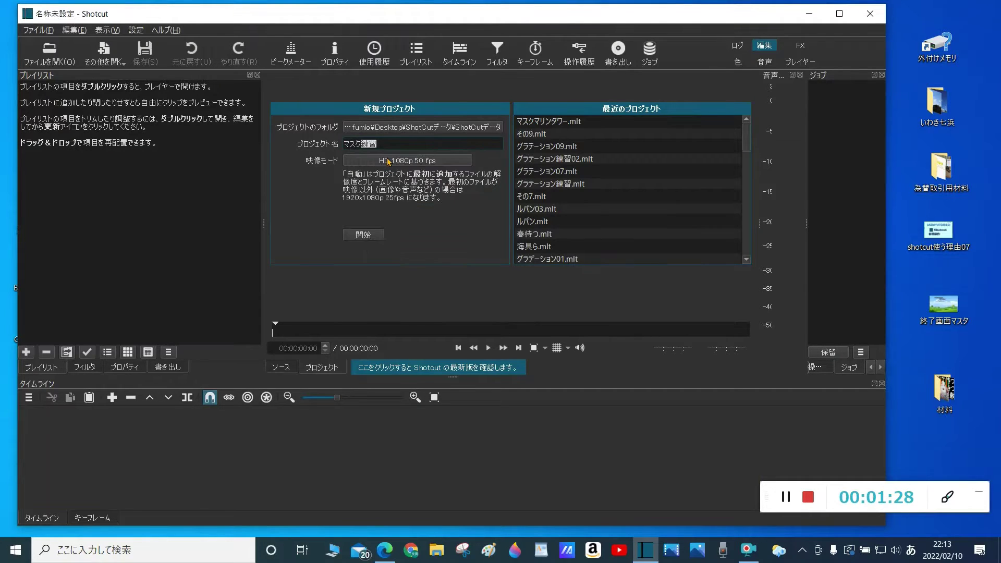
pyautogui.press('Return')
pyautogui.write('まりんた')
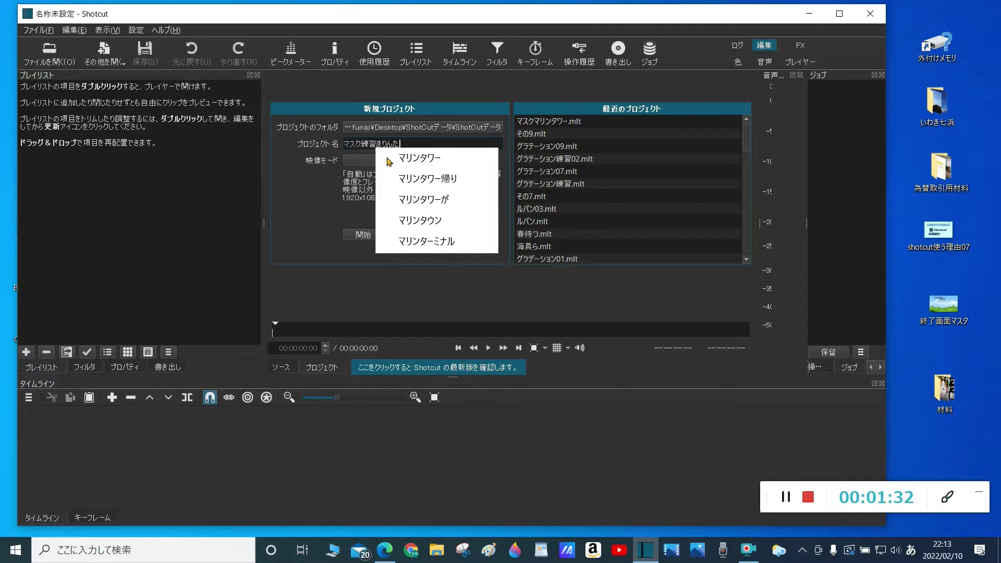
pyautogui.click(389, 159)
pyautogui.press('Return')
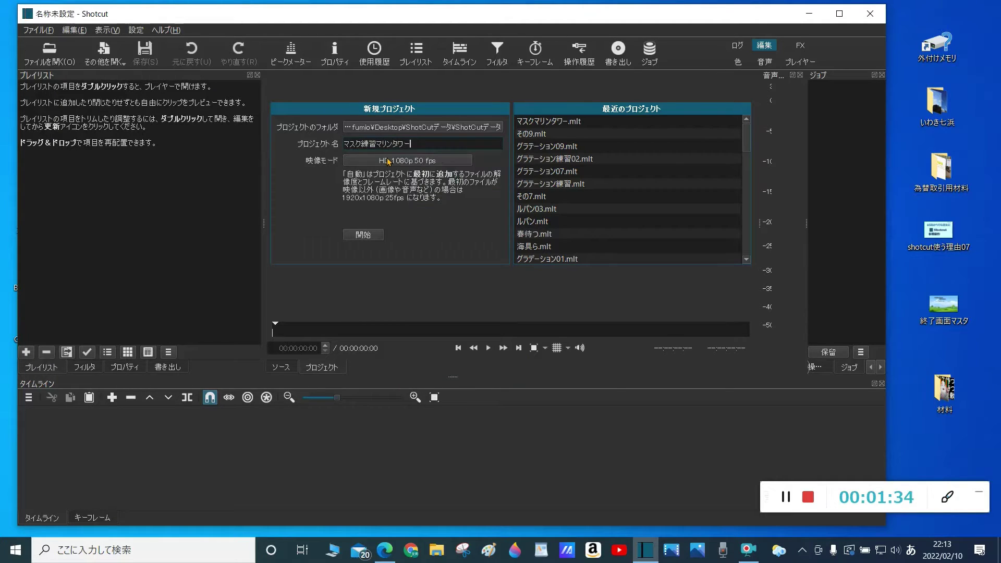
pyautogui.click(364, 235)
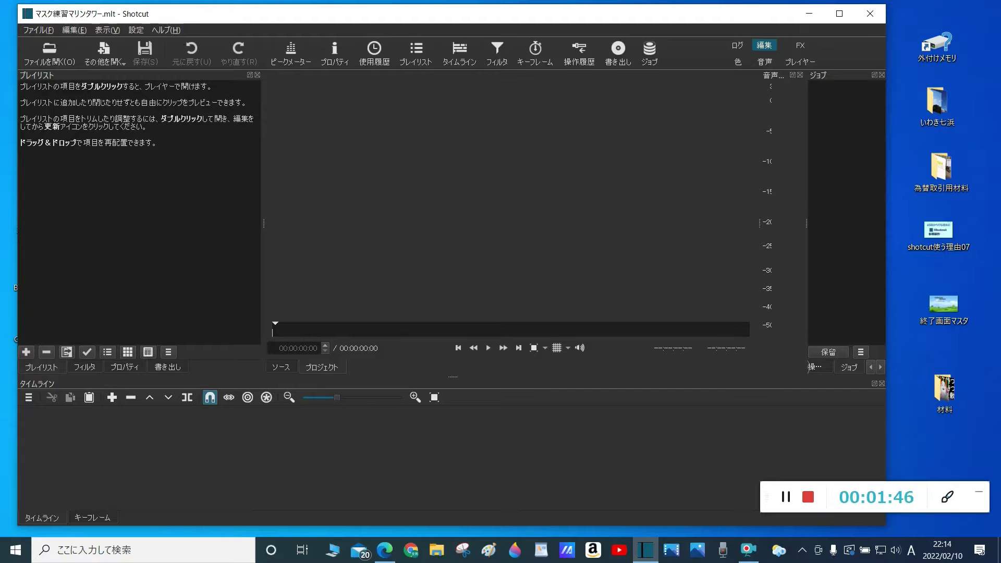
# Add マリン02, マリンタワー帰り, マリンタワー行く and みさき from the desktop's 材料 folder to the playlist, and close the folder
pyautogui.doubleClick(939, 391)
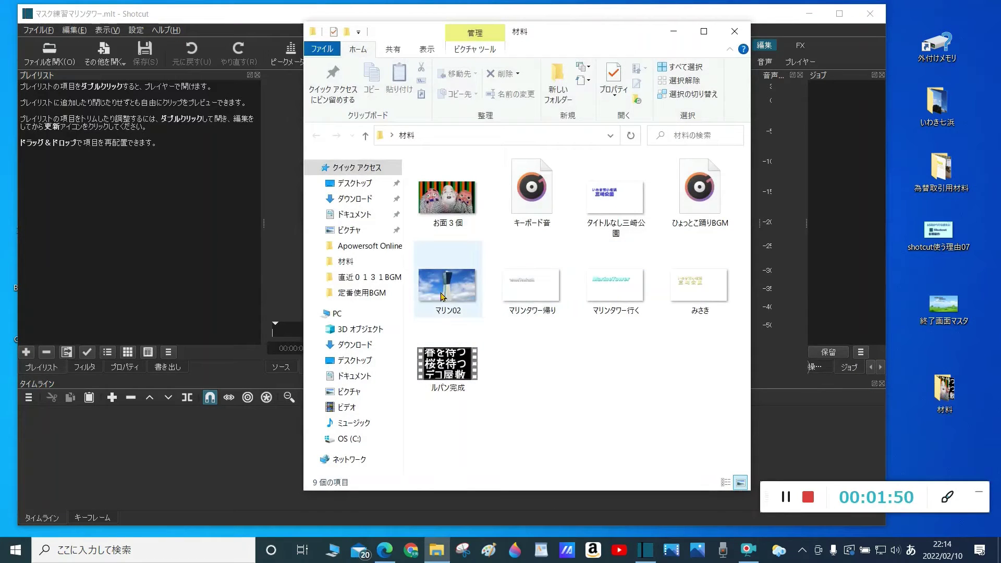
pyautogui.moveTo(440, 296); pyautogui.dragTo(123, 146)
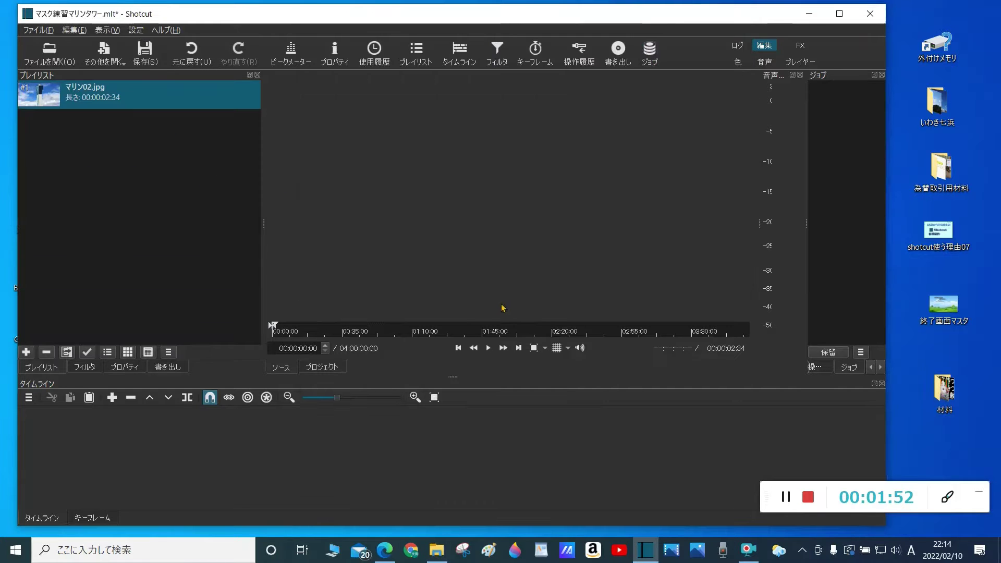
pyautogui.doubleClick(947, 404)
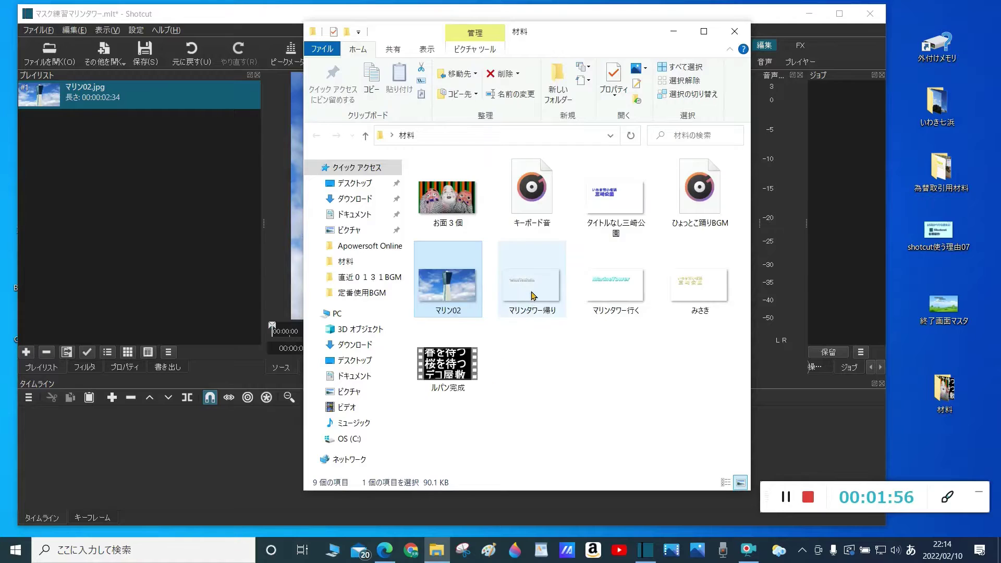
pyautogui.moveTo(533, 296); pyautogui.dragTo(115, 178)
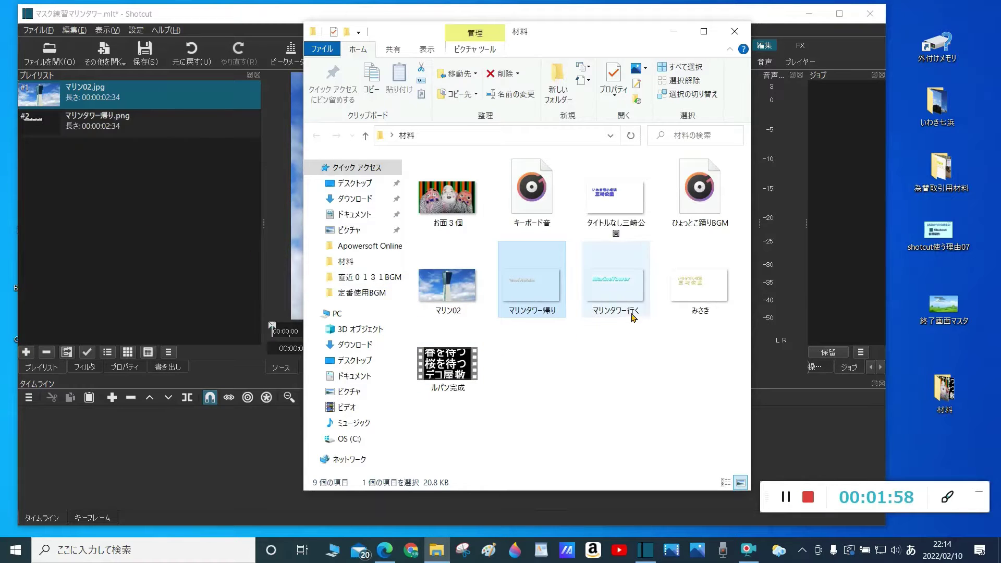
pyautogui.moveTo(633, 315); pyautogui.dragTo(99, 190)
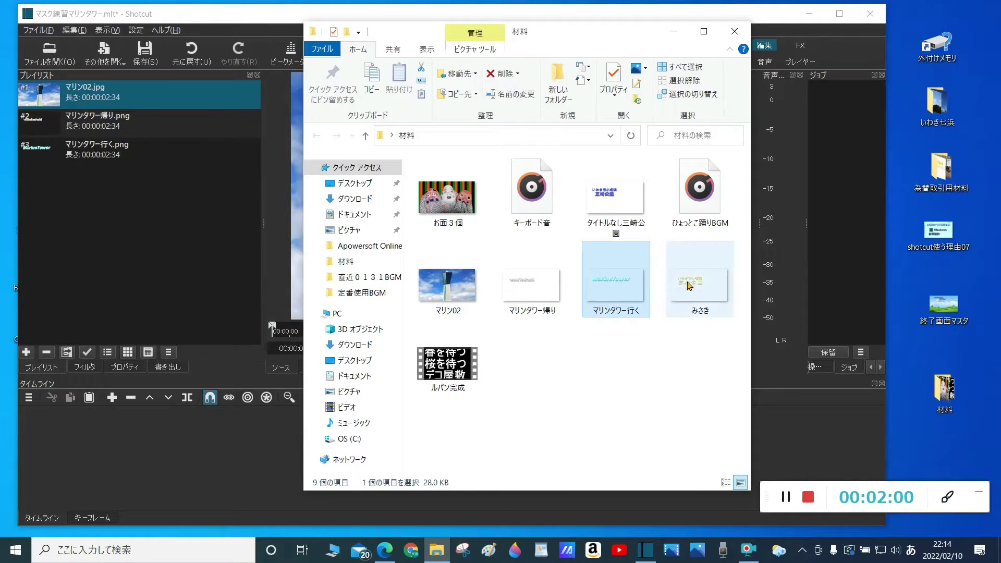
pyautogui.moveTo(690, 286); pyautogui.dragTo(37, 235)
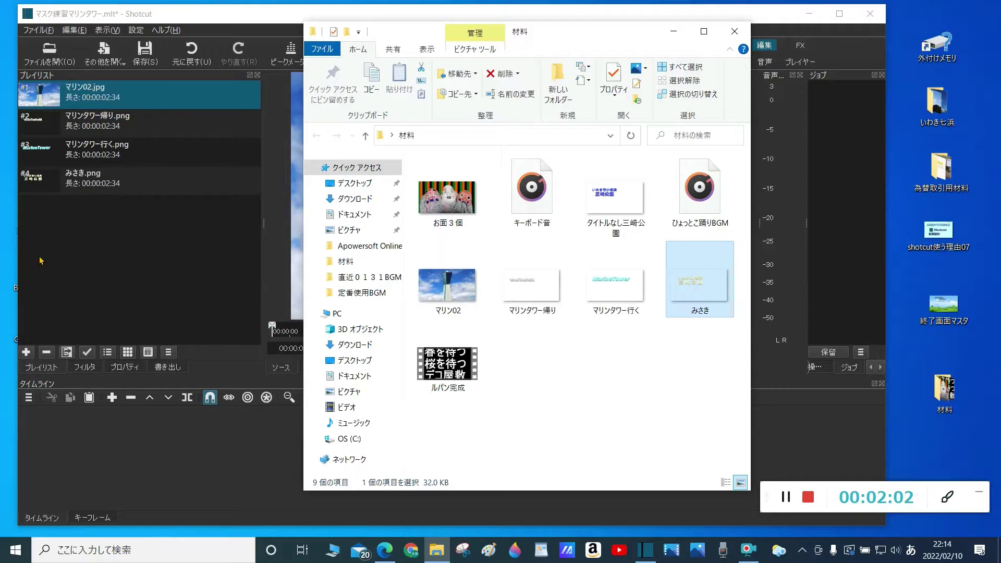
pyautogui.click(725, 37)
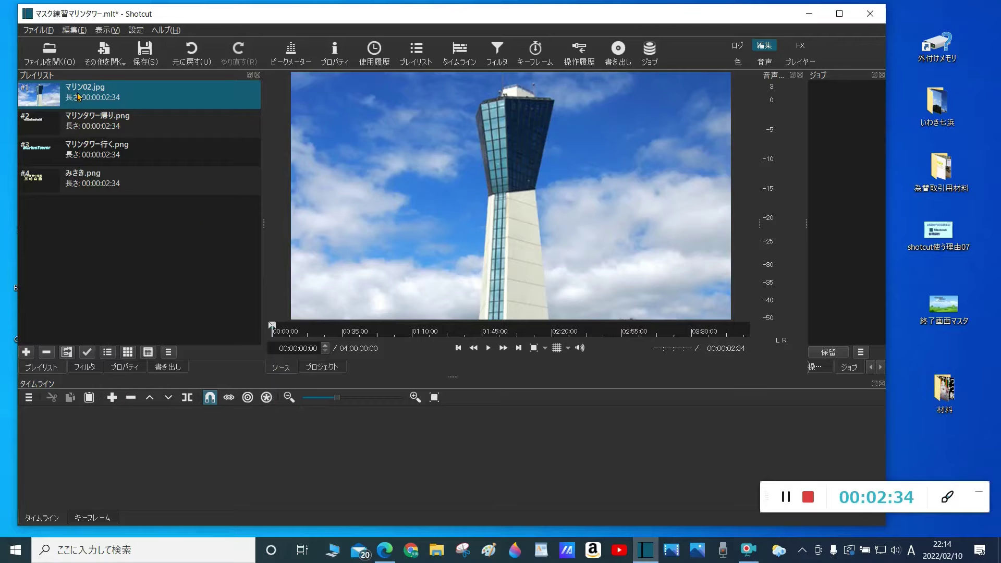
# Place マリン02.jpg at the start of the timeline and add three more video tracks above it
pyautogui.moveTo(77, 97); pyautogui.dragTo(425, 442)
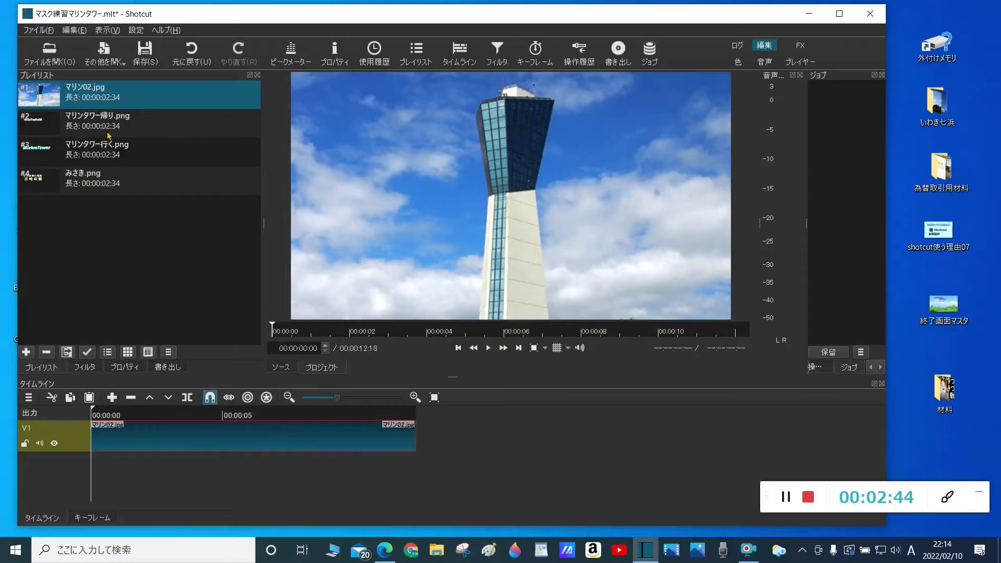
pyautogui.rightClick(87, 433)
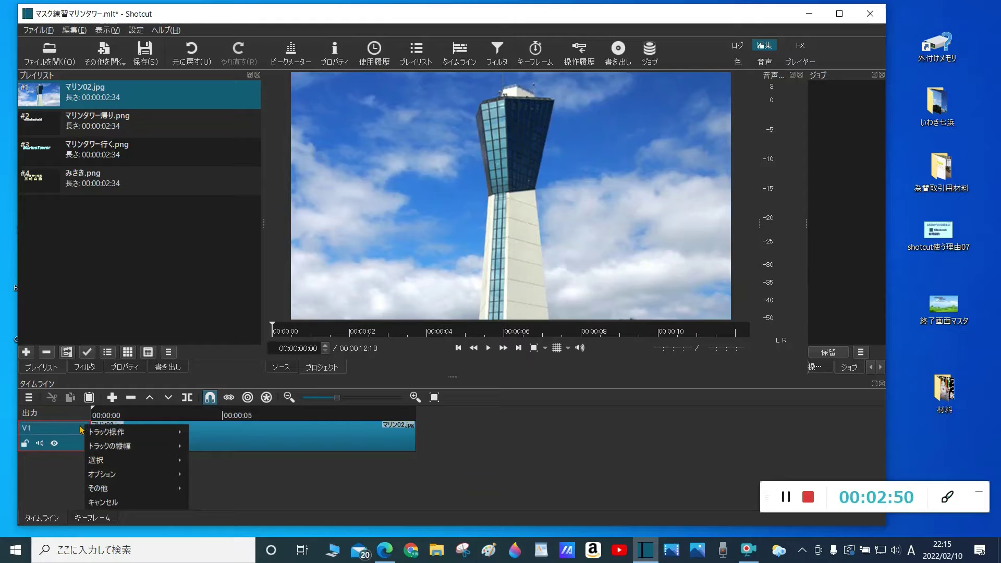
pyautogui.moveTo(84, 432)
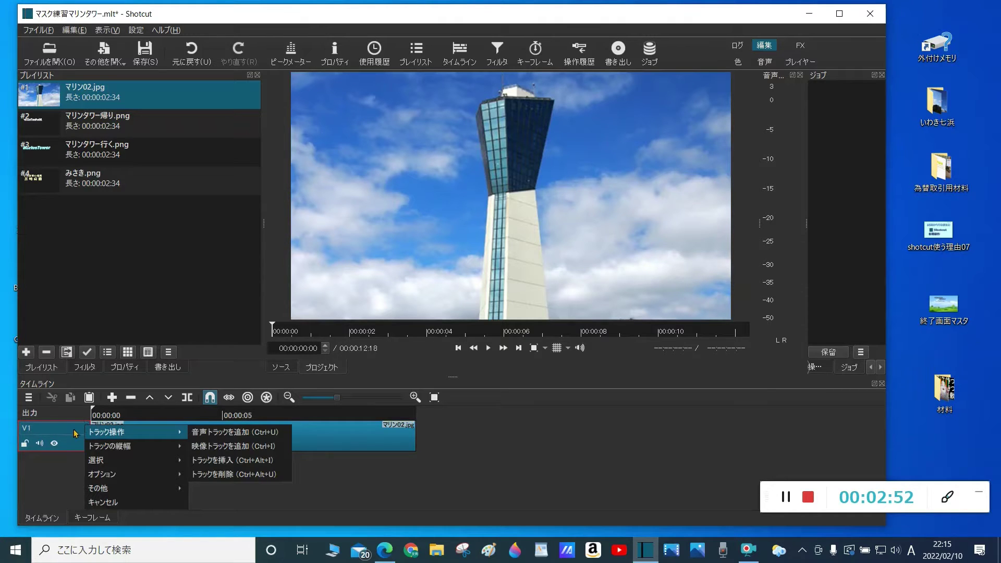
pyautogui.click(226, 447)
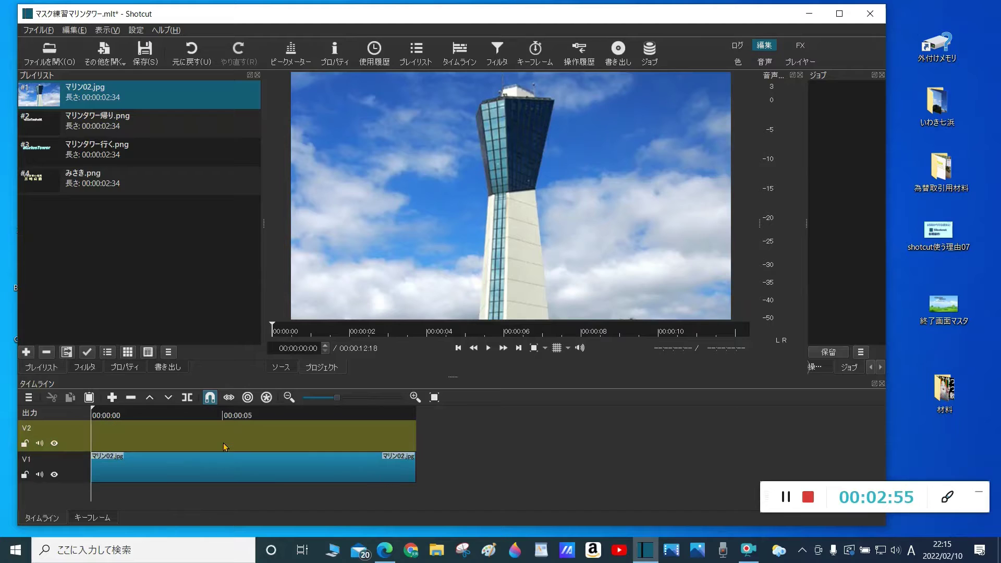
pyautogui.rightClick(77, 428)
pyautogui.moveTo(89, 433)
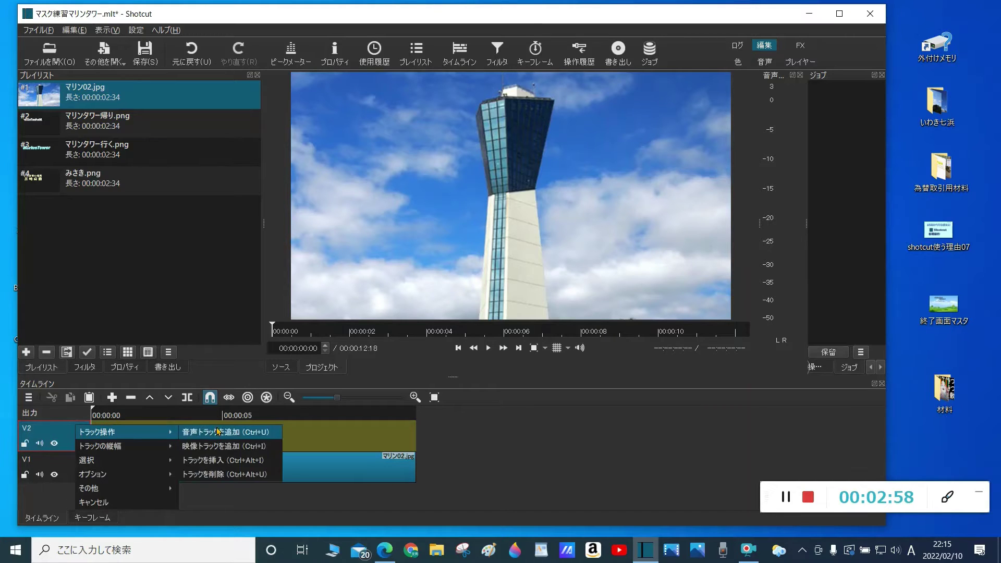
pyautogui.click(210, 447)
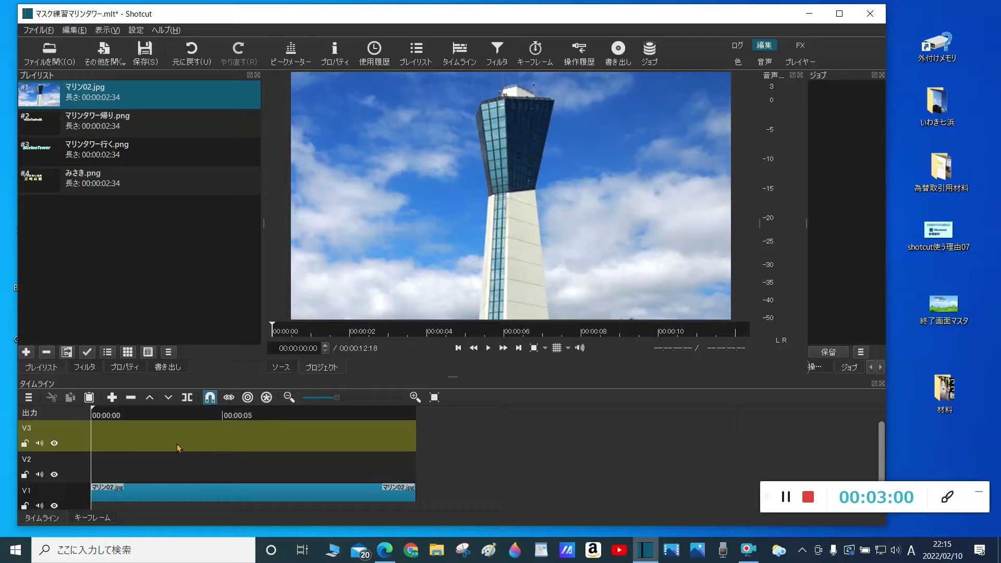
pyautogui.rightClick(71, 426)
pyautogui.moveTo(79, 431)
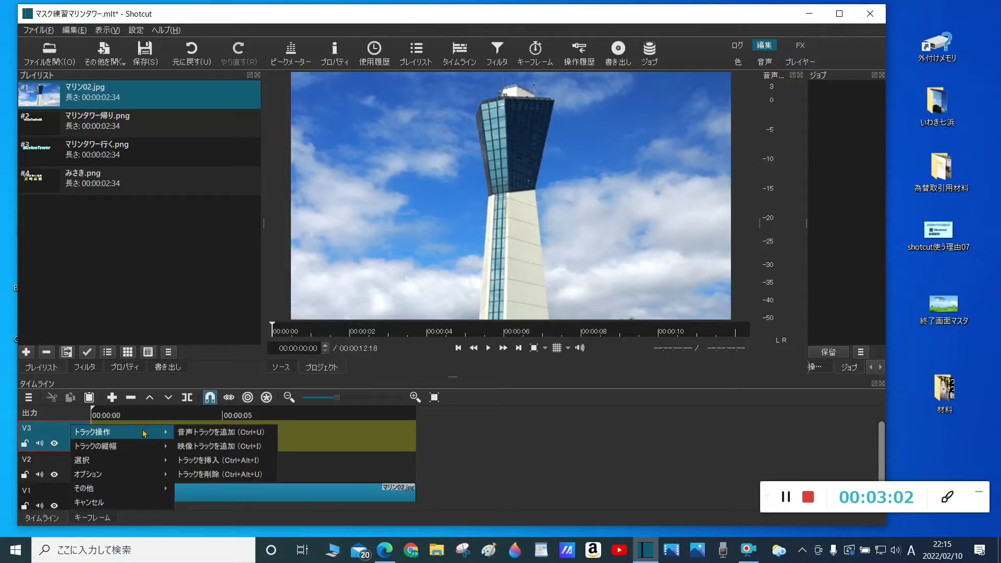
pyautogui.click(206, 450)
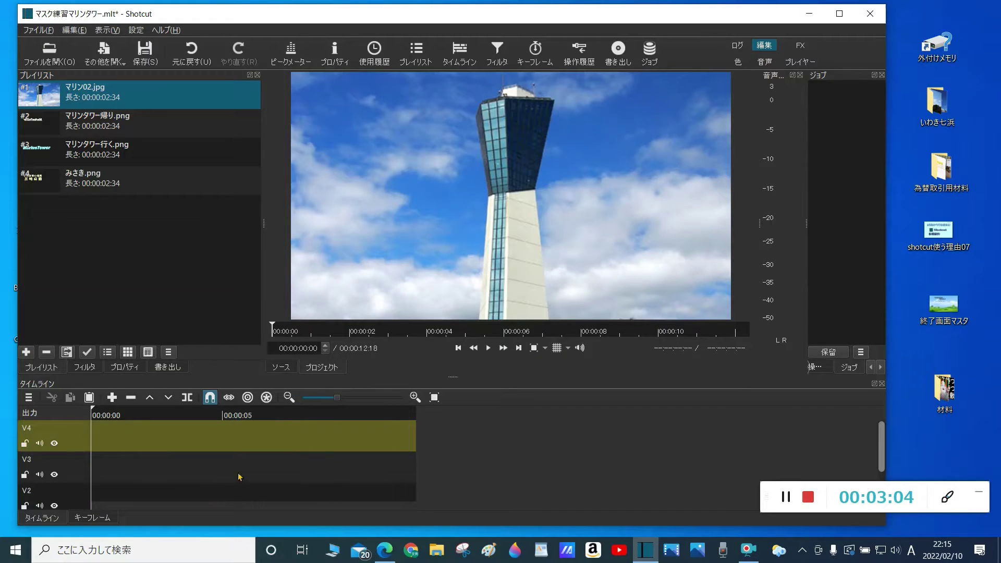
# Make V2 the current track and place マリンタワー行く.png on it from the timeline's start
pyautogui.moveTo(453, 377); pyautogui.dragTo(457, 316)
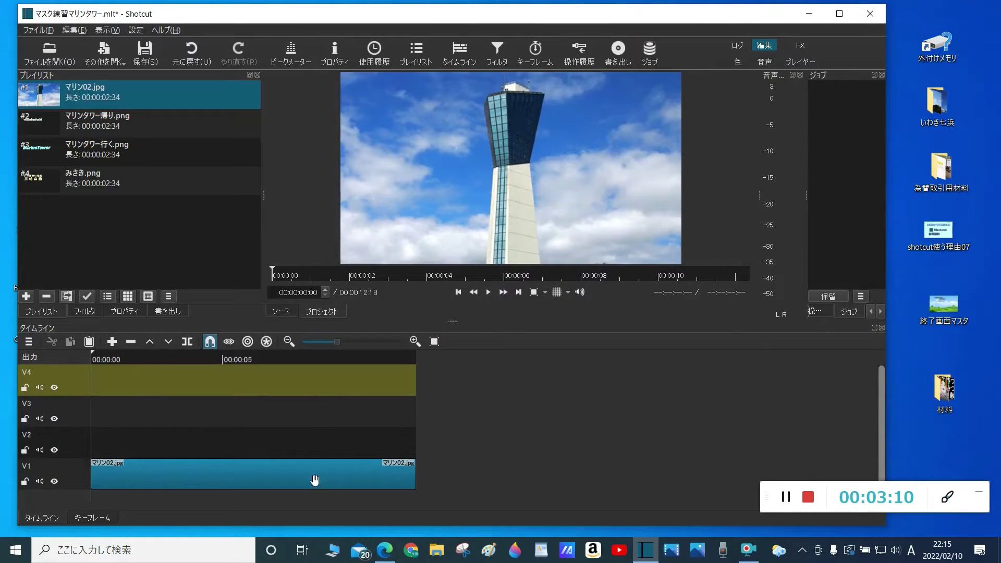
pyautogui.click(126, 452)
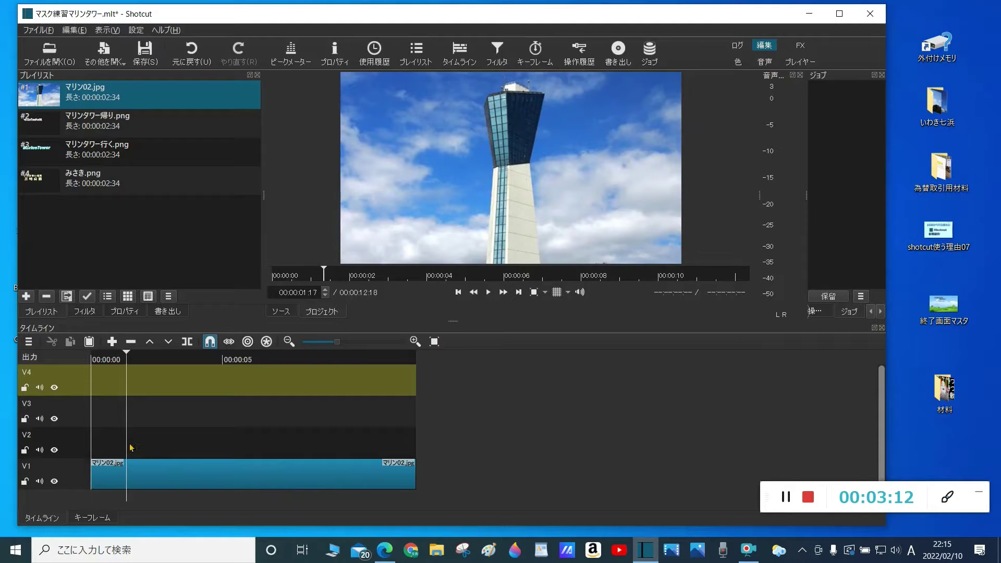
pyautogui.click(98, 449)
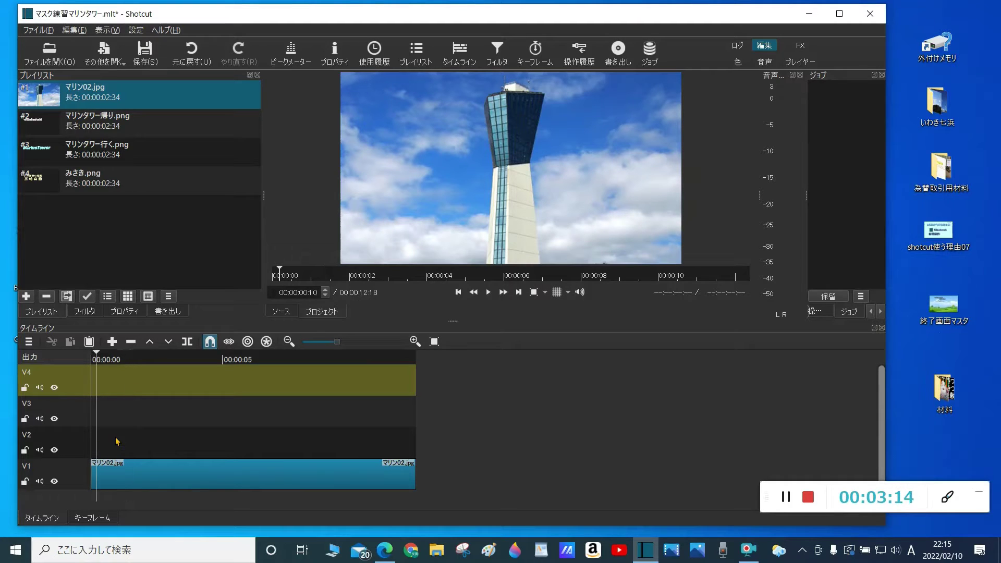
pyautogui.click(115, 442)
pyautogui.doubleClick(75, 440)
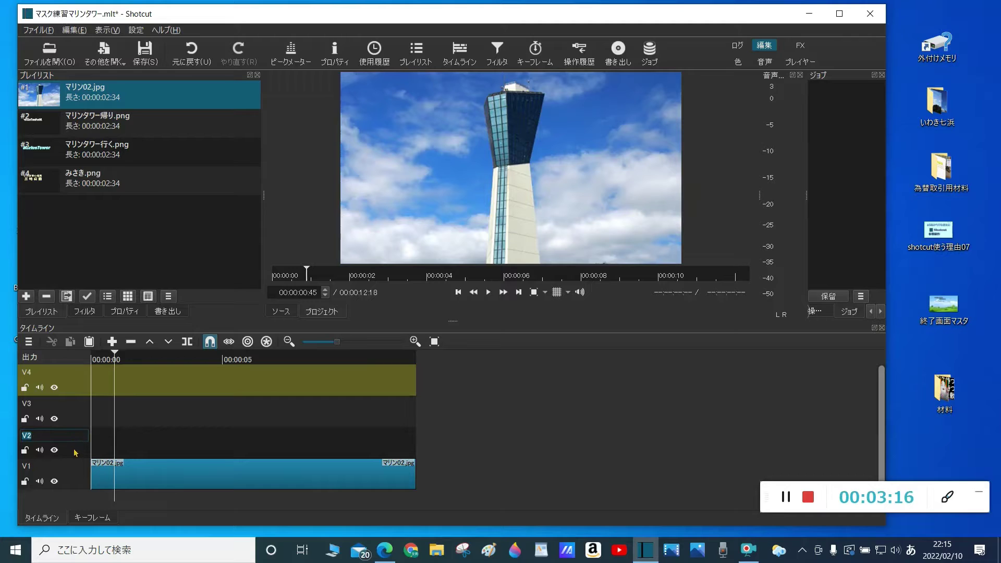
pyautogui.click(75, 452)
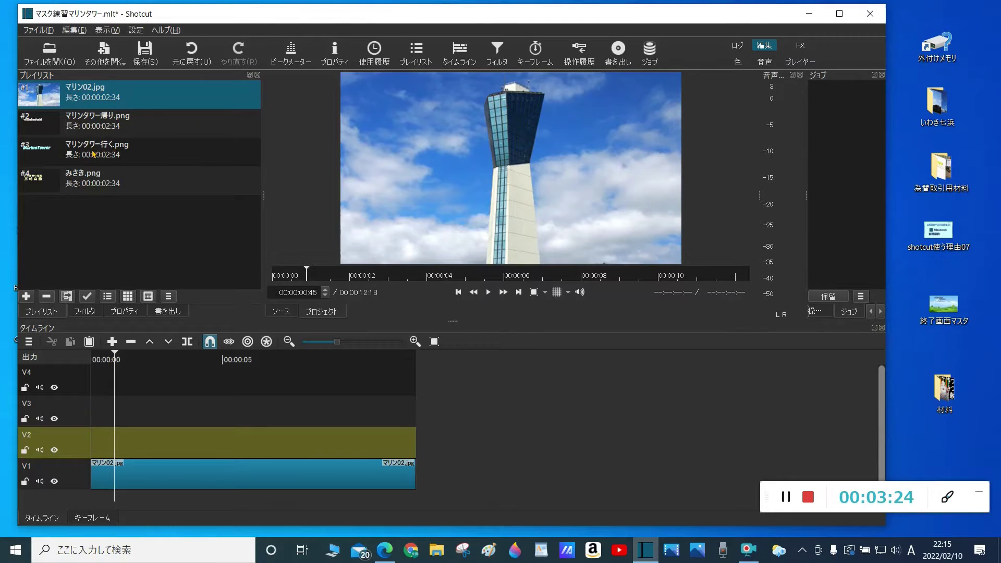
pyautogui.moveTo(94, 154); pyautogui.dragTo(421, 437)
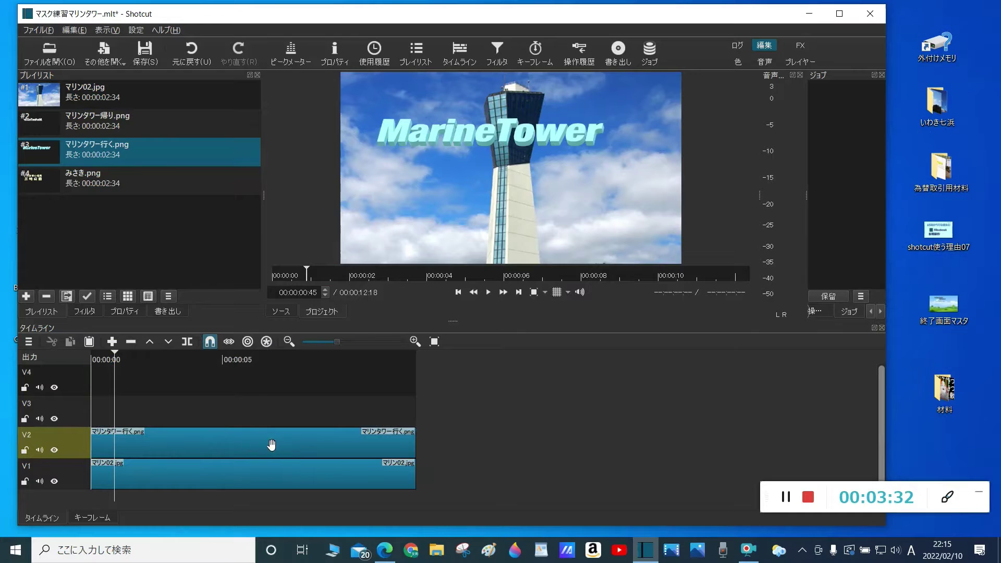
# Add the サイズ・位置・回転 filter to the マリンタワー行く.png clip on track V2
pyautogui.click(203, 438)
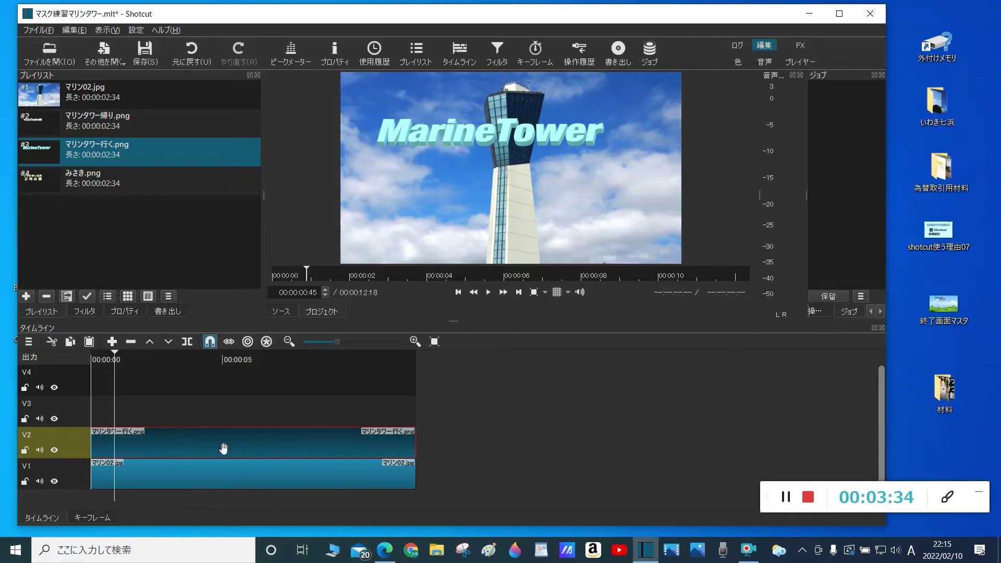
pyautogui.click(90, 311)
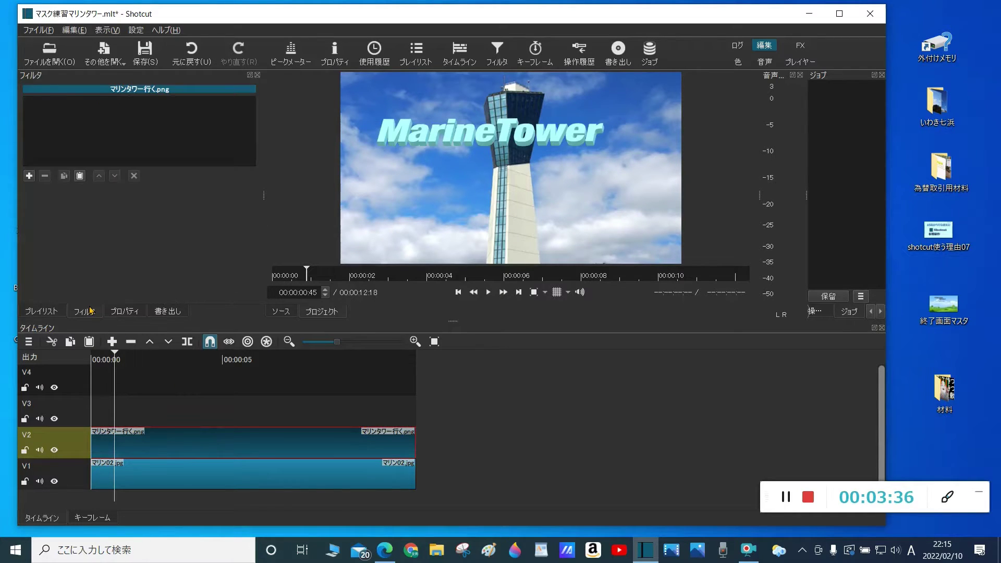
pyautogui.click(30, 176)
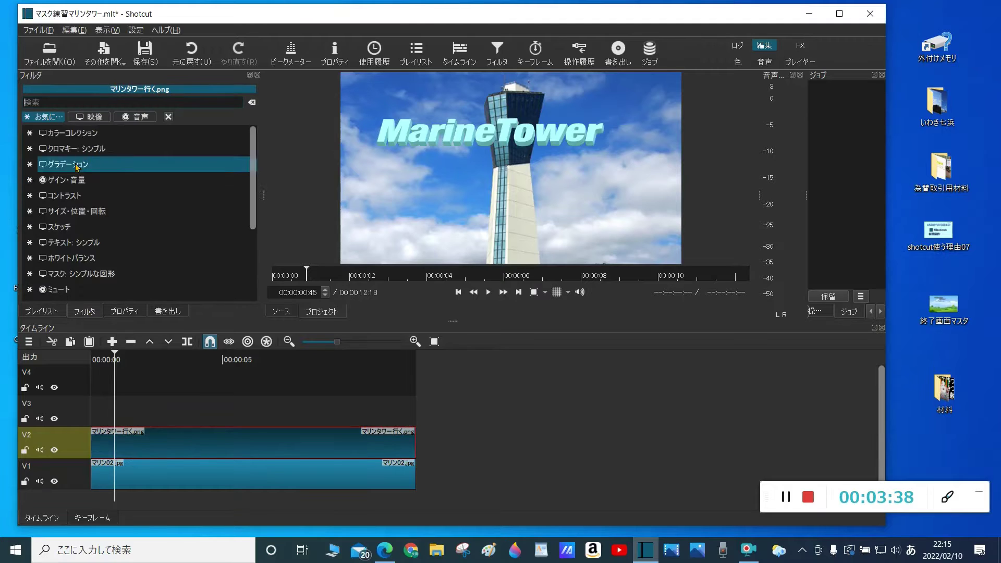
pyautogui.click(78, 212)
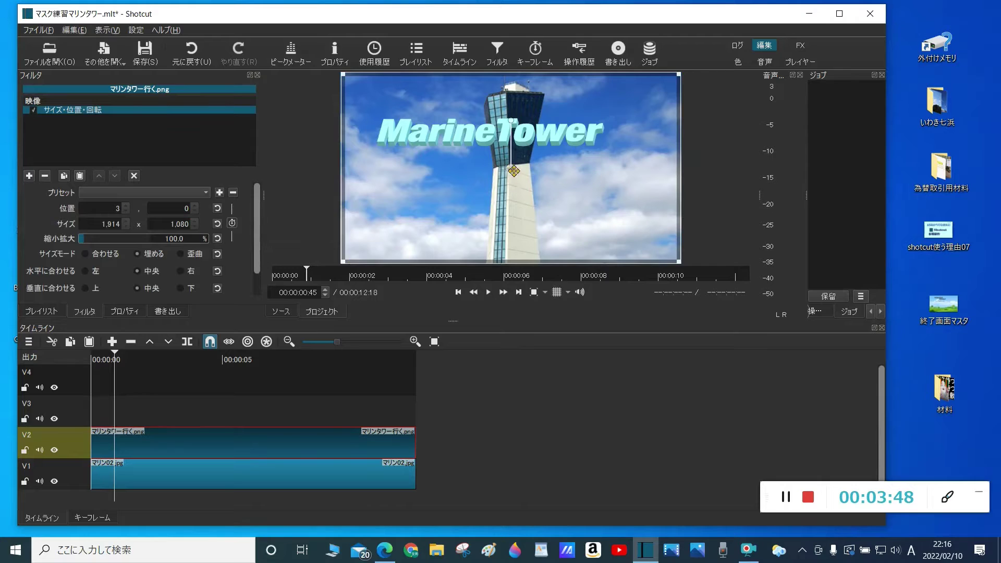
# Set the preview display zoom to 25%
pyautogui.click(546, 293)
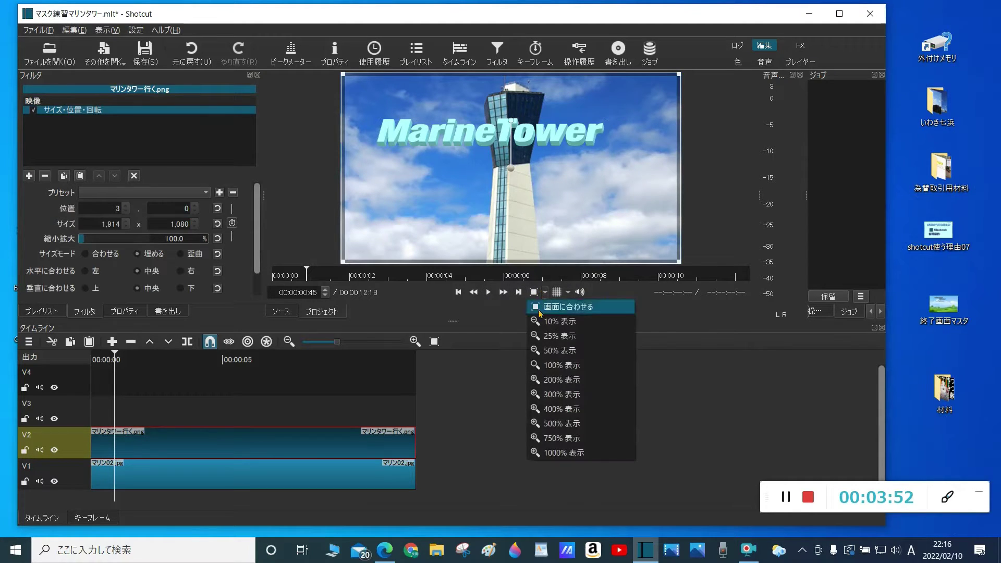
pyautogui.click(556, 336)
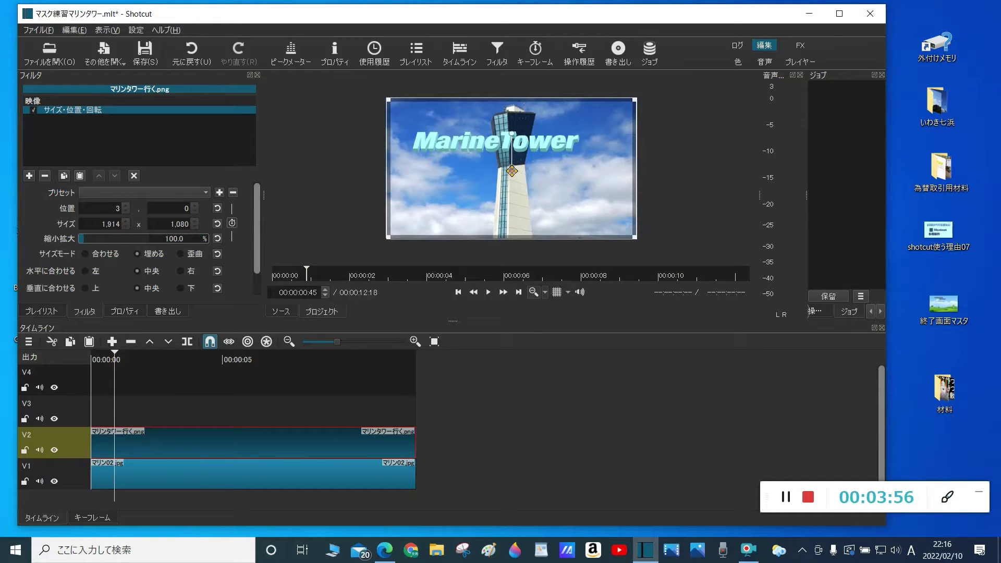
# Keyframe the マリンタワー行く.png title's position from about 1755, -24 at 00:00:00:45 to about -1553, 4 at 00:00:04:46
pyautogui.moveTo(513, 171); pyautogui.dragTo(749, 173)
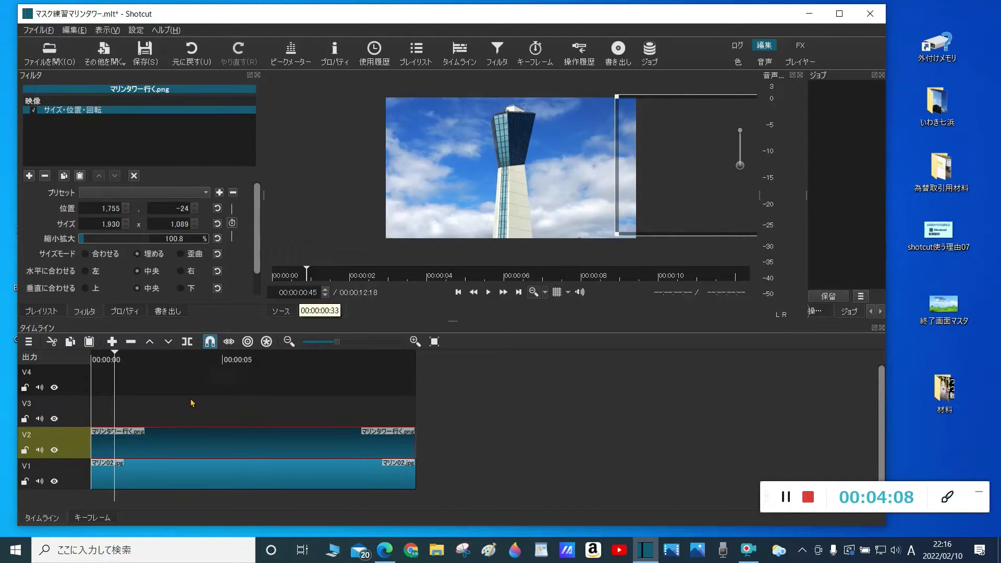
pyautogui.click(232, 223)
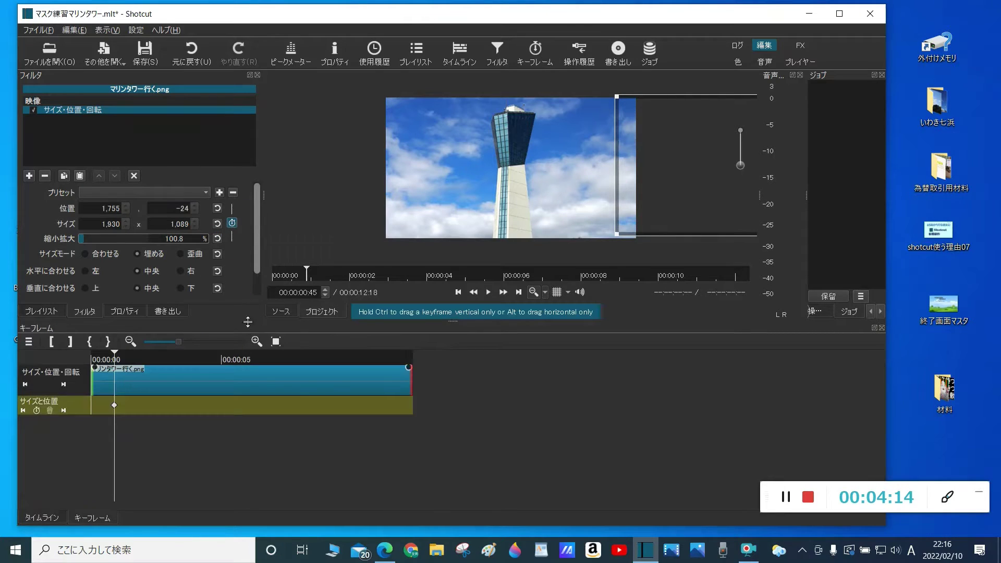
pyautogui.click(221, 368)
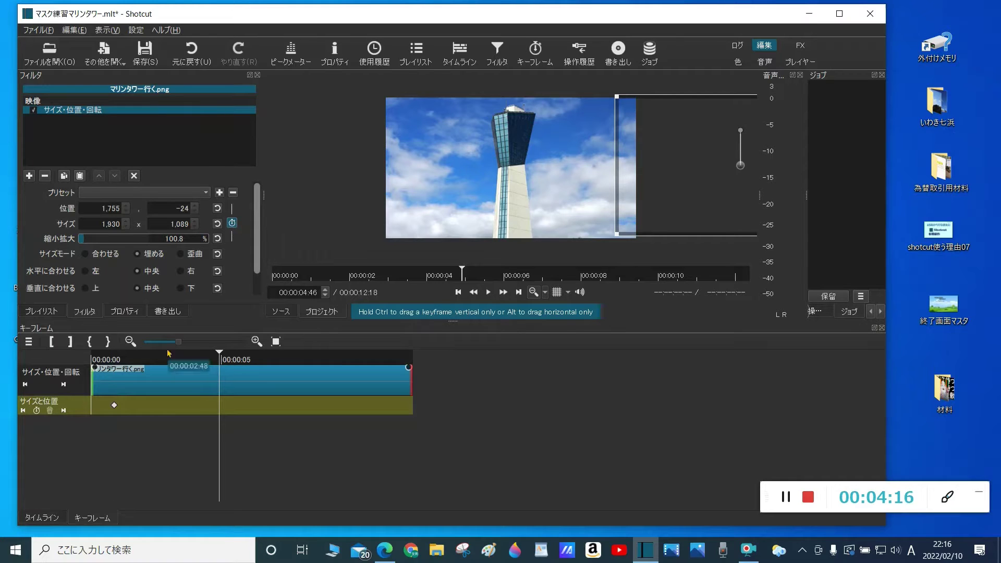
pyautogui.moveTo(742, 165); pyautogui.dragTo(307, 168)
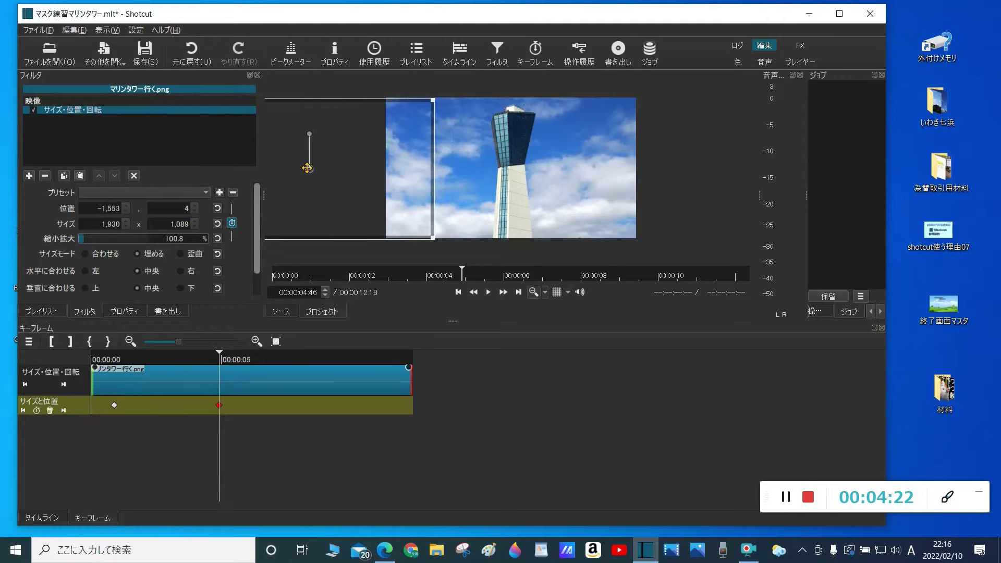
# Play the title's slide across the photo from the beginning and return to the start
pyautogui.click(458, 292)
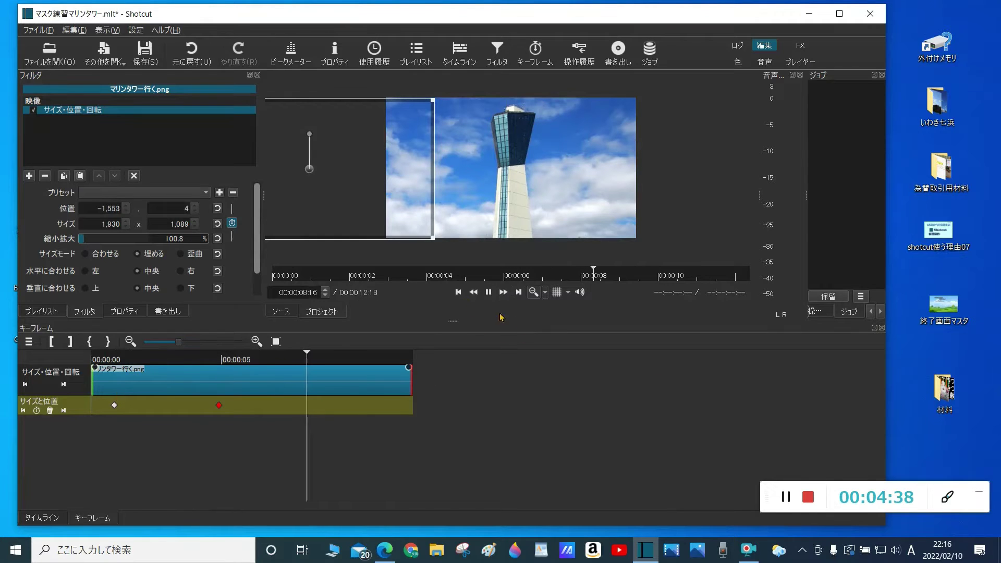
pyautogui.press('space')
pyautogui.click(459, 293)
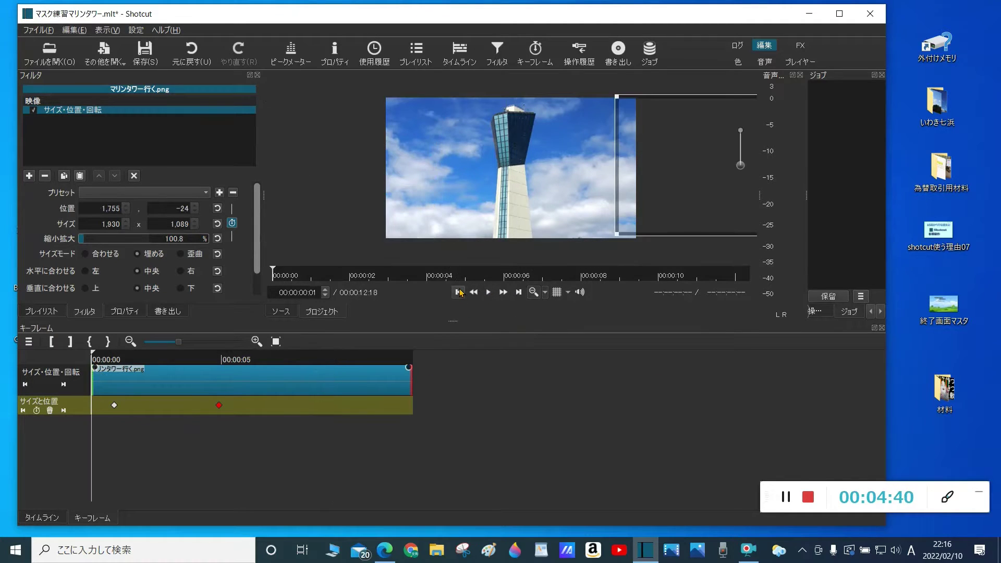
# Delete all size and position keyframes, add a new one at the clip's start and move the playhead to 00:00:04:47
pyautogui.click(233, 223)
pyautogui.click(526, 286)
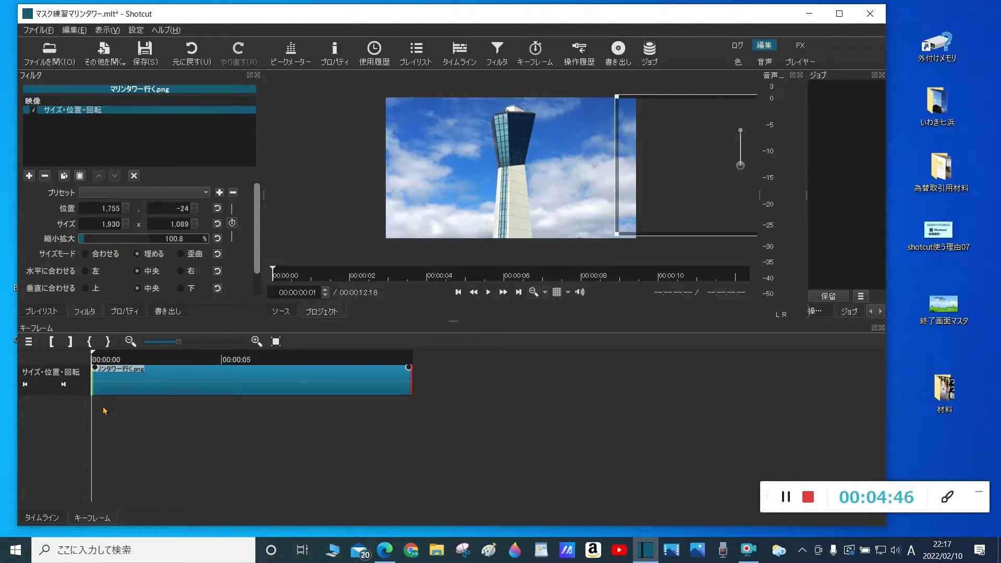
pyautogui.click(233, 224)
pyautogui.click(221, 362)
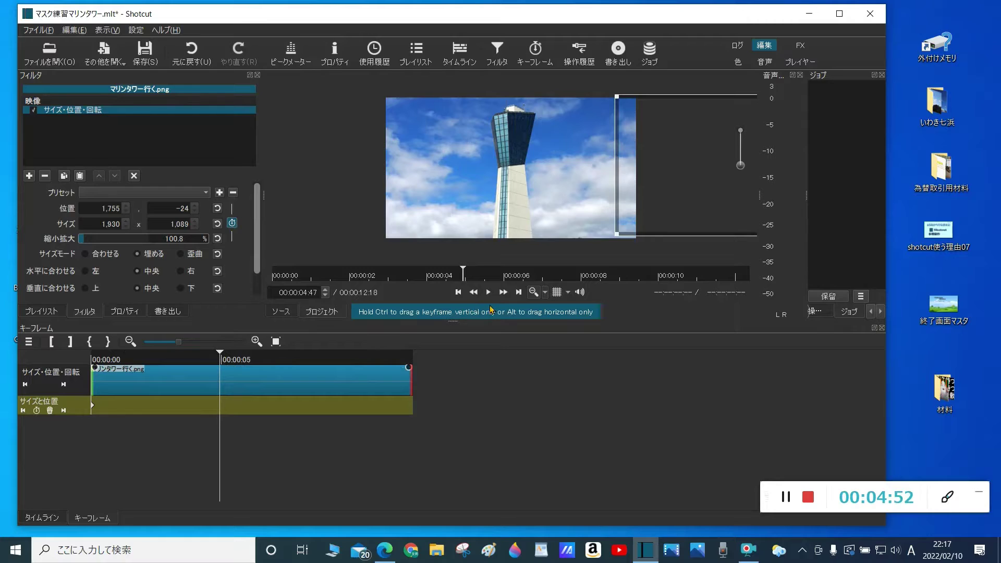
# Play the clip from the start to check the title's motion, and return to the beginning
pyautogui.click(458, 293)
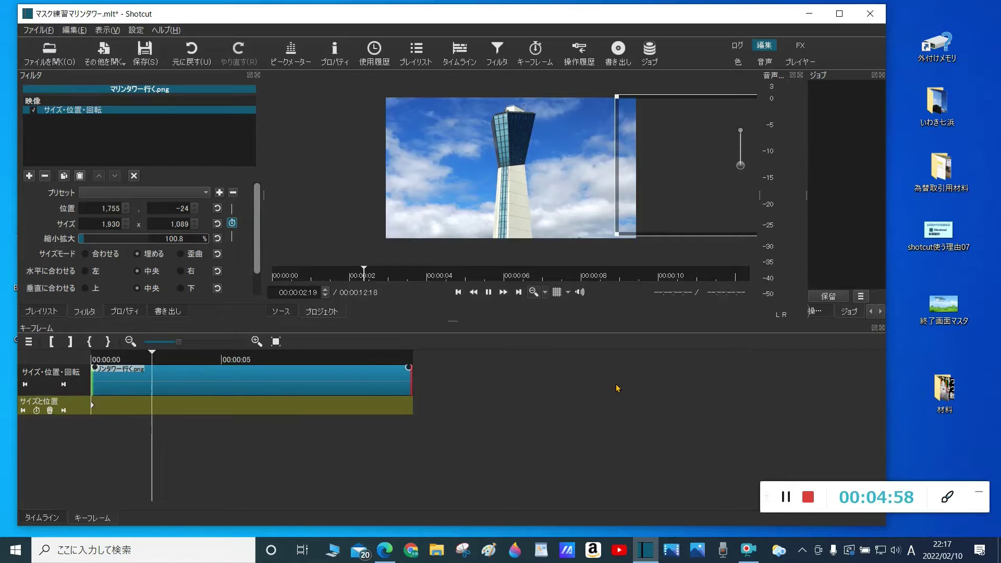
pyautogui.click(488, 292)
pyautogui.click(458, 292)
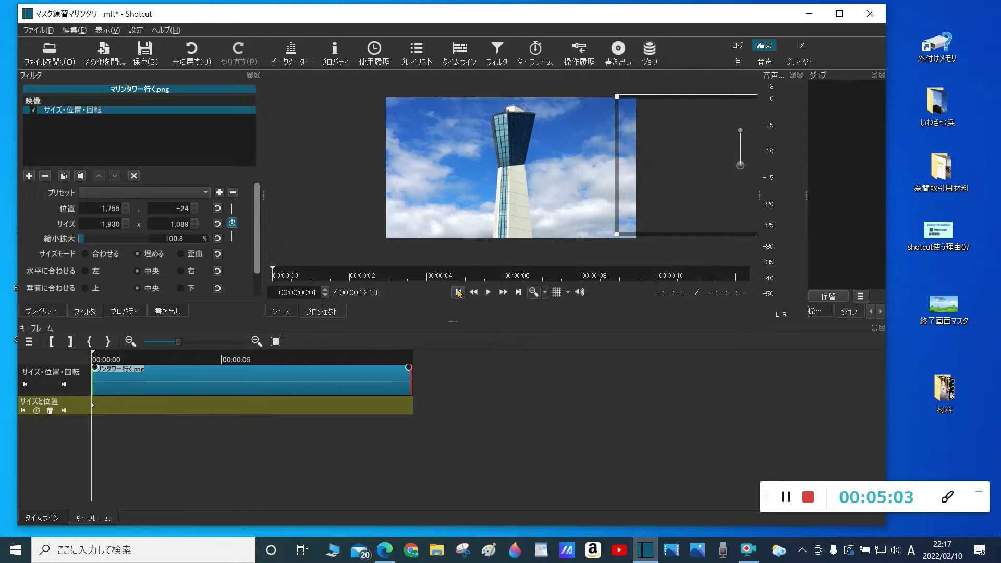
# Delete the title's size and position keyframes, remove its サイズ・位置・回転 filter and add the filter afresh
pyautogui.click(232, 223)
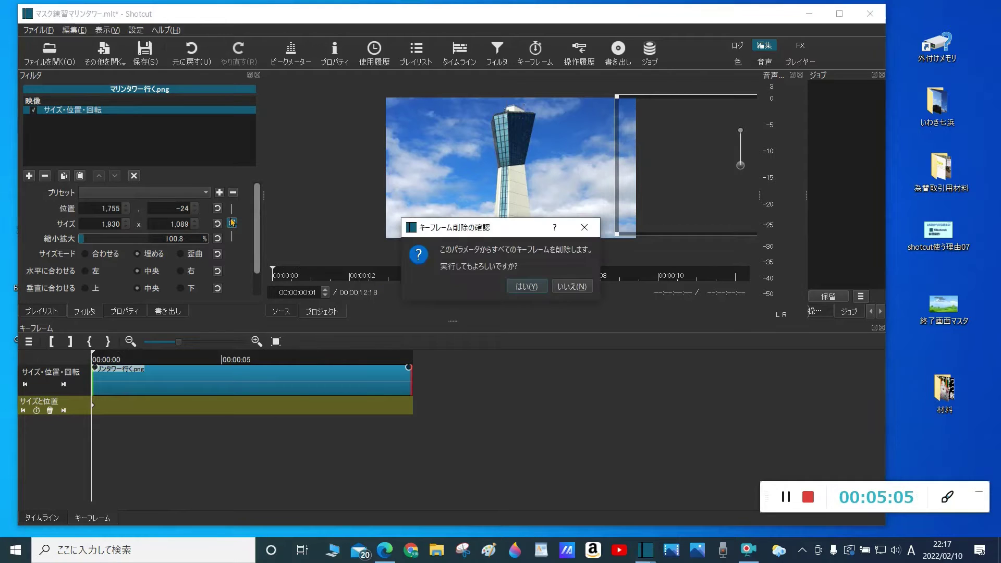
pyautogui.click(522, 286)
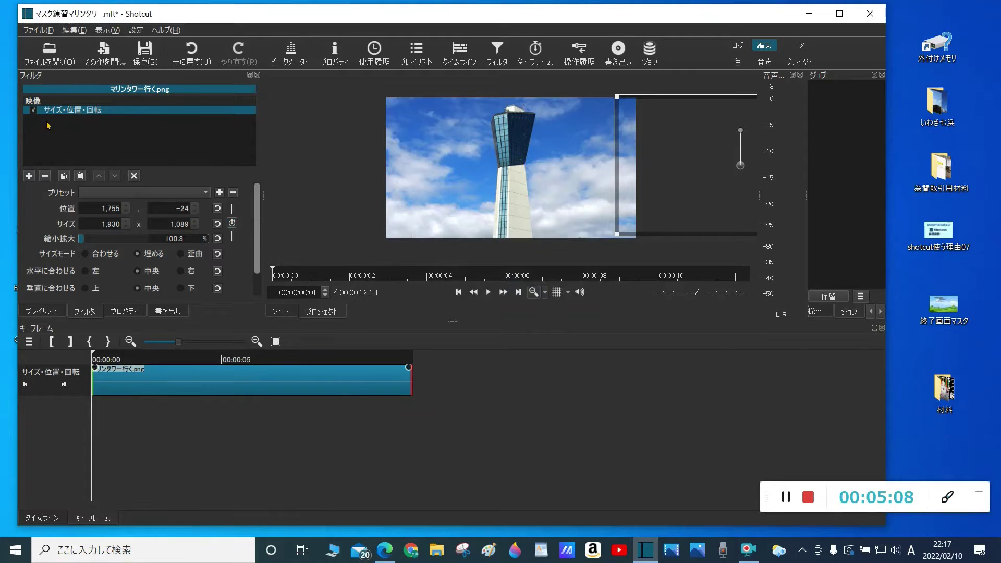
pyautogui.click(45, 176)
pyautogui.click(28, 176)
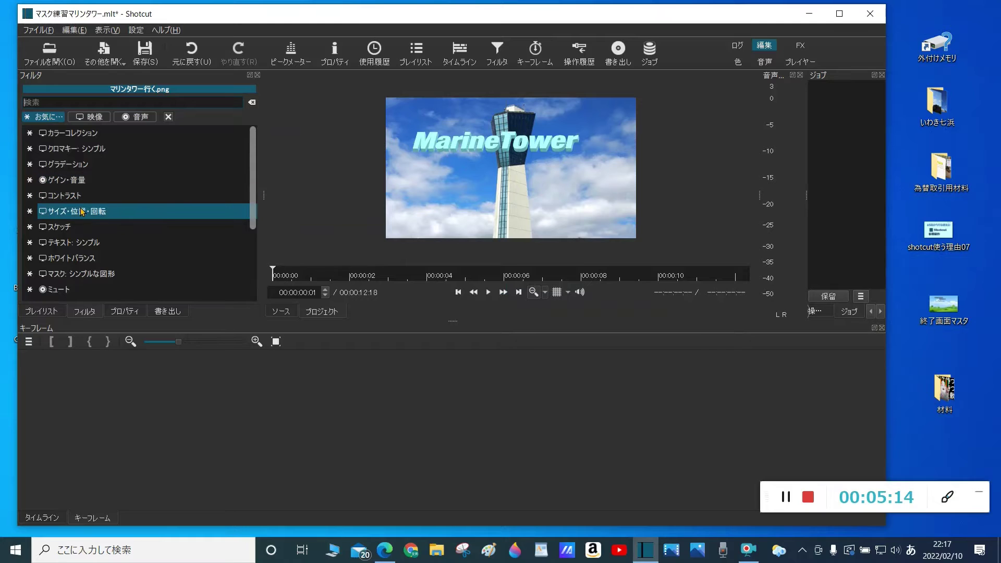
pyautogui.click(82, 218)
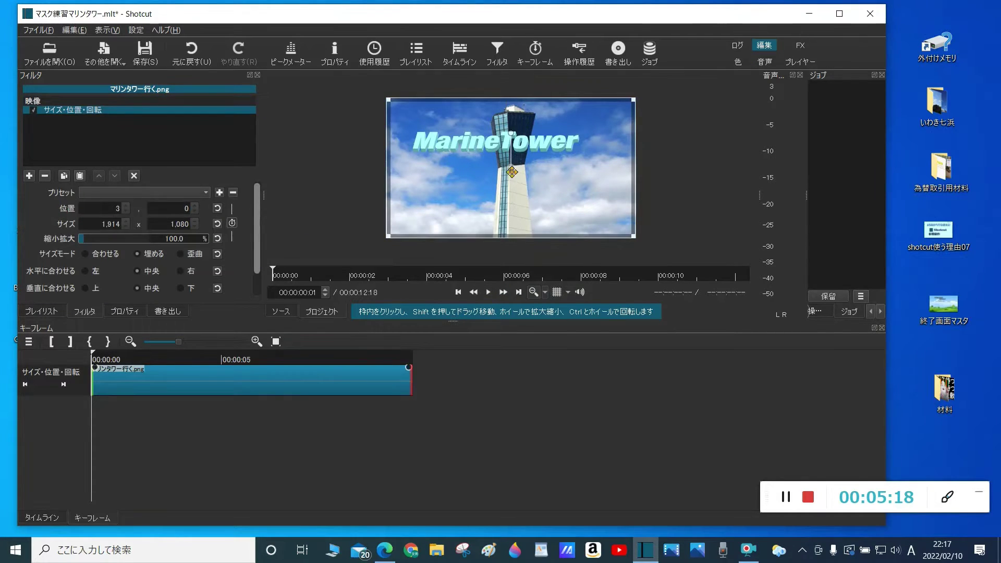
# Keyframe the マリンタワー行く.png title's position from about 1803, -16 at the clip's start to about -1649, 56 at 00:00:04:47
pyautogui.moveTo(508, 168); pyautogui.dragTo(747, 167)
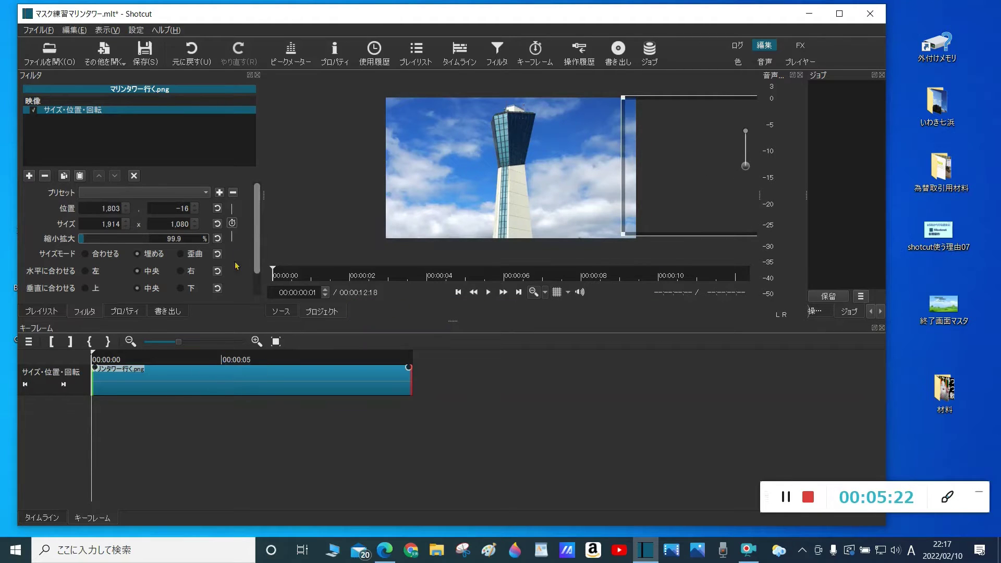
pyautogui.click(233, 224)
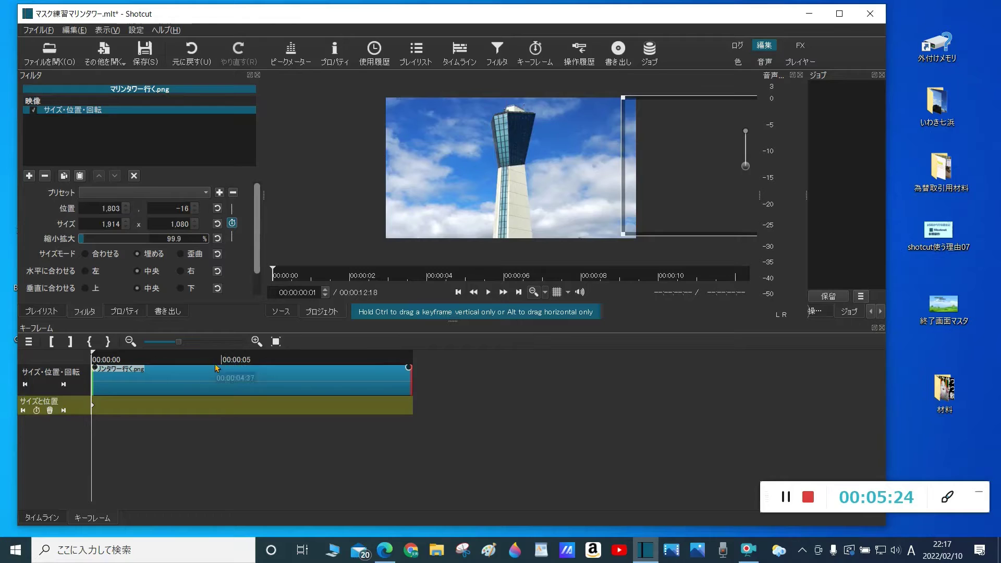
pyautogui.click(221, 362)
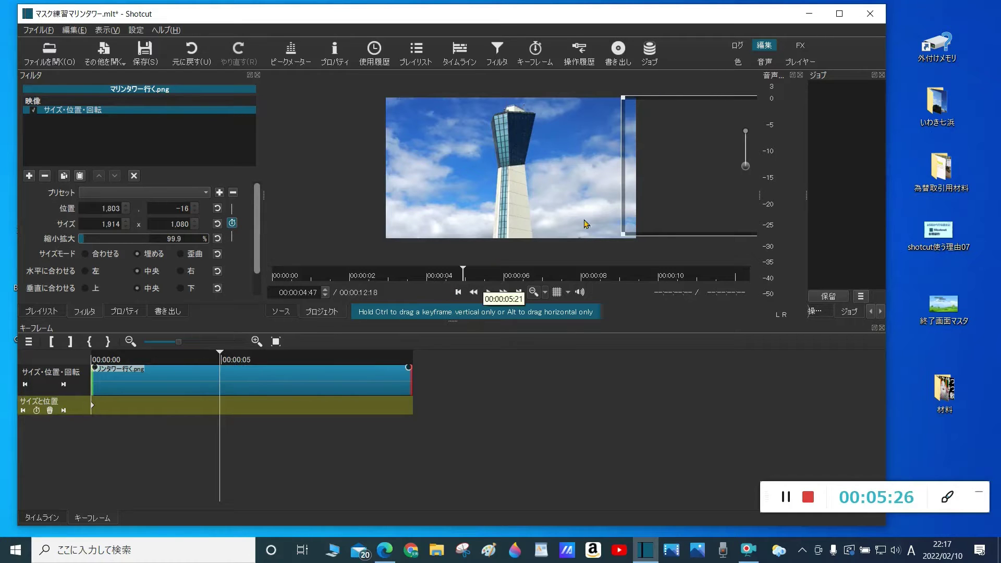
pyautogui.moveTo(743, 166); pyautogui.dragTo(296, 176)
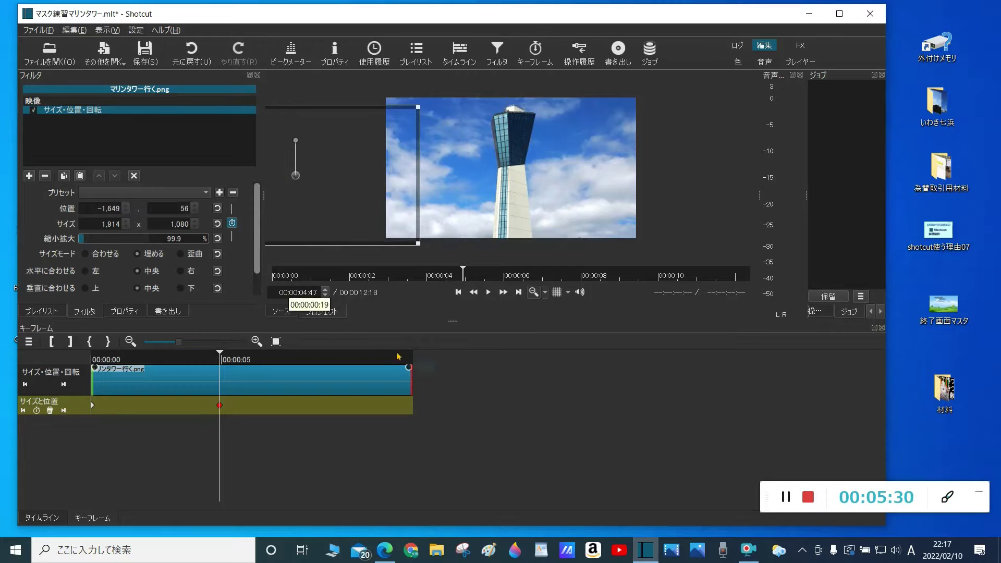
# Play the title's right-to-left movement from the start of the timeline
pyautogui.click(458, 292)
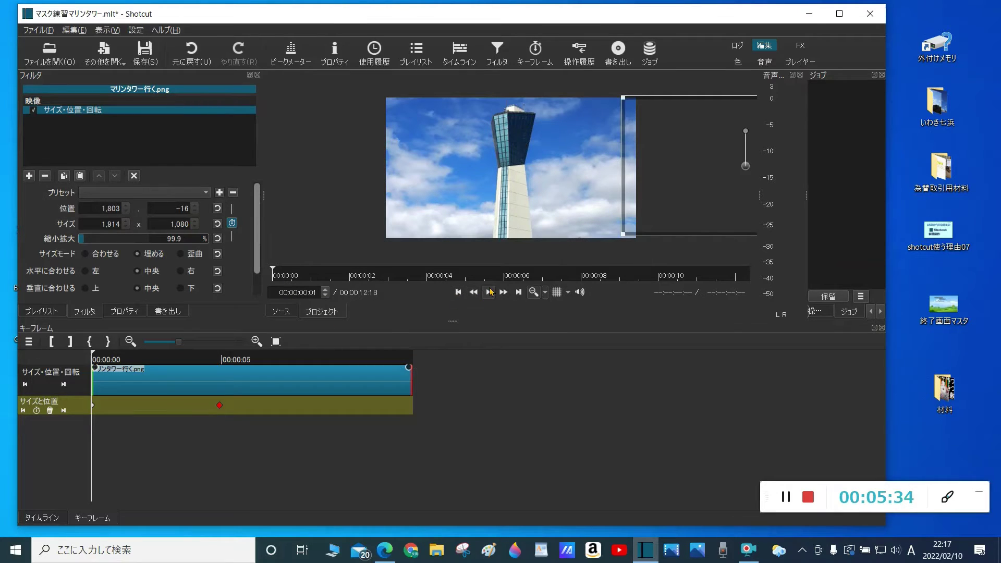
pyautogui.click(491, 292)
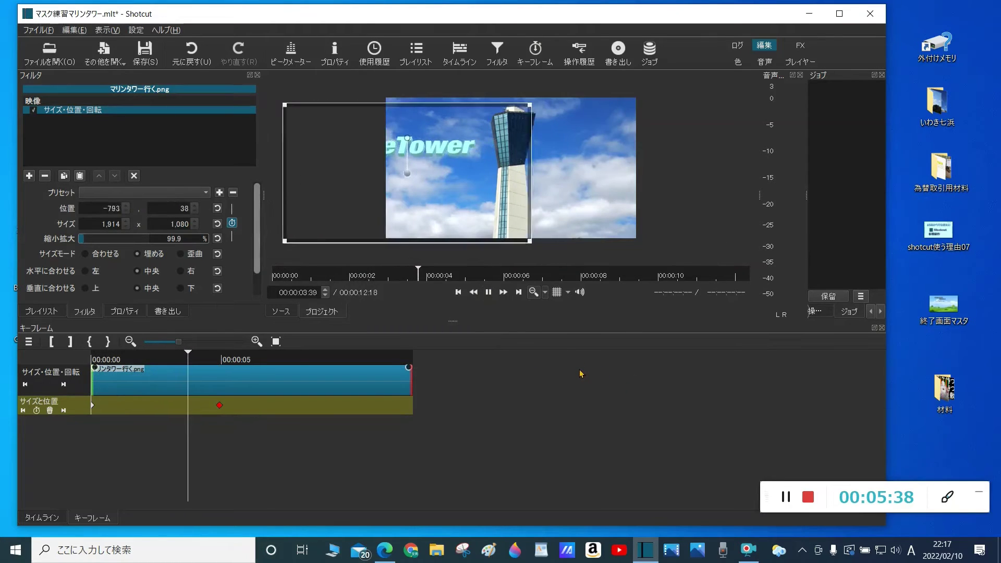
pyautogui.click(490, 293)
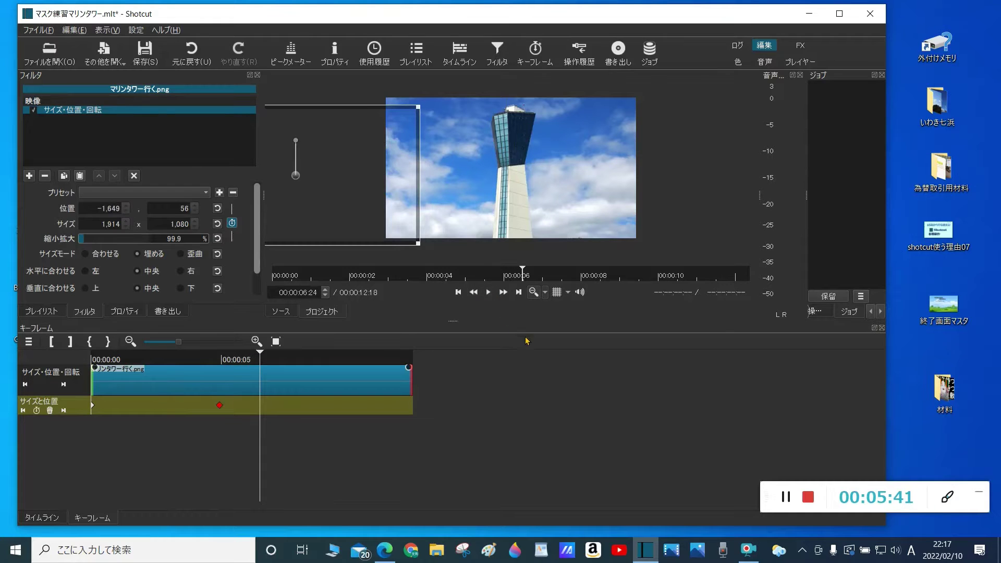
# Place マリンタワー帰り.png on track V3 from about 00:00:04:43 and extend it to the end of the clips below
pyautogui.click(474, 57)
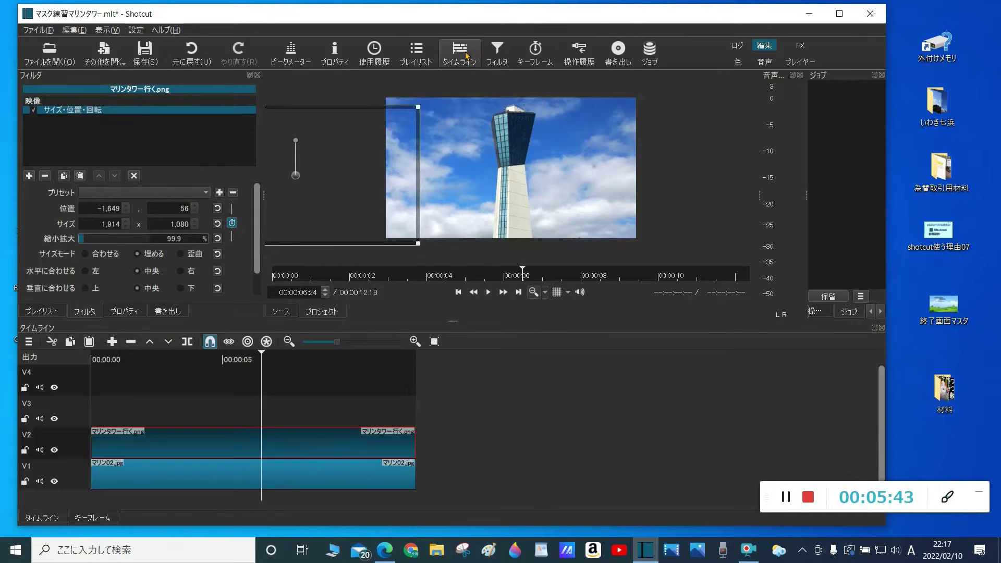
pyautogui.click(72, 420)
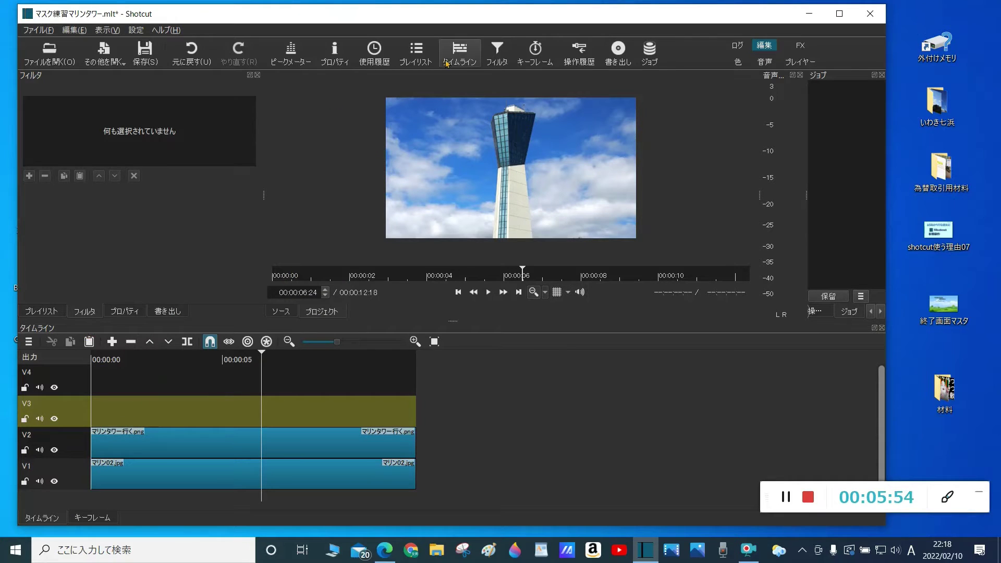
pyautogui.click(420, 53)
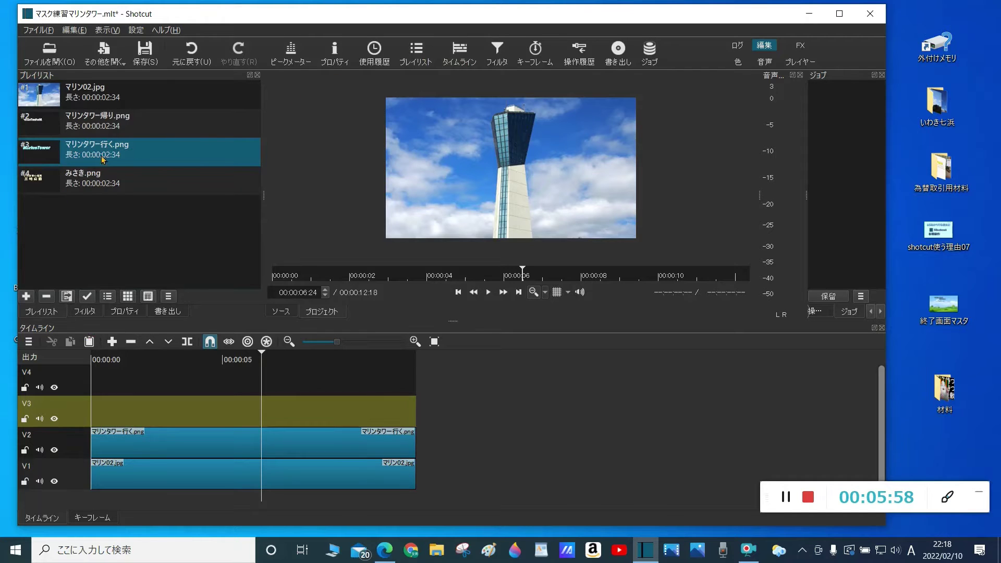
pyautogui.moveTo(77, 123); pyautogui.dragTo(161, 413)
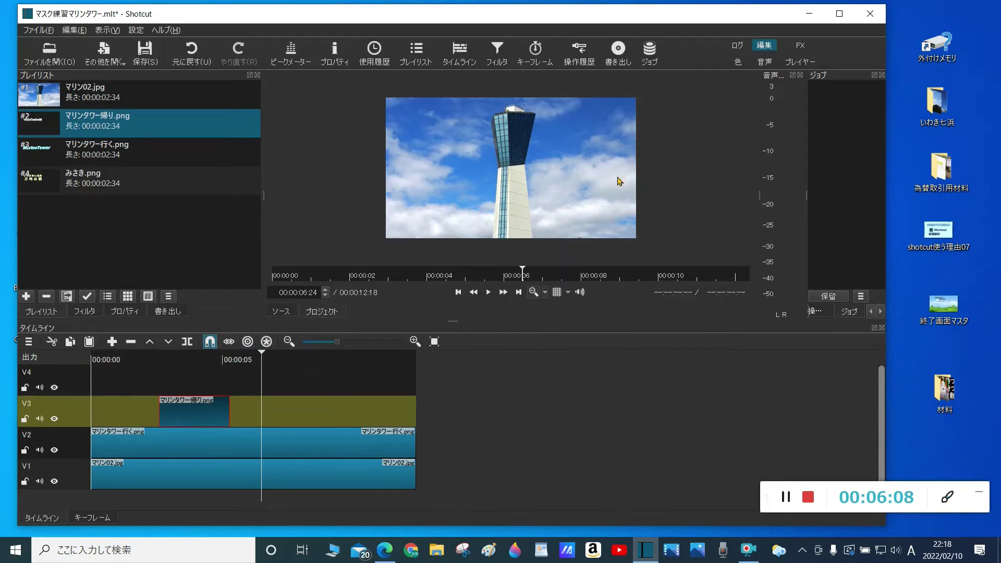
pyautogui.moveTo(184, 410); pyautogui.dragTo(244, 413)
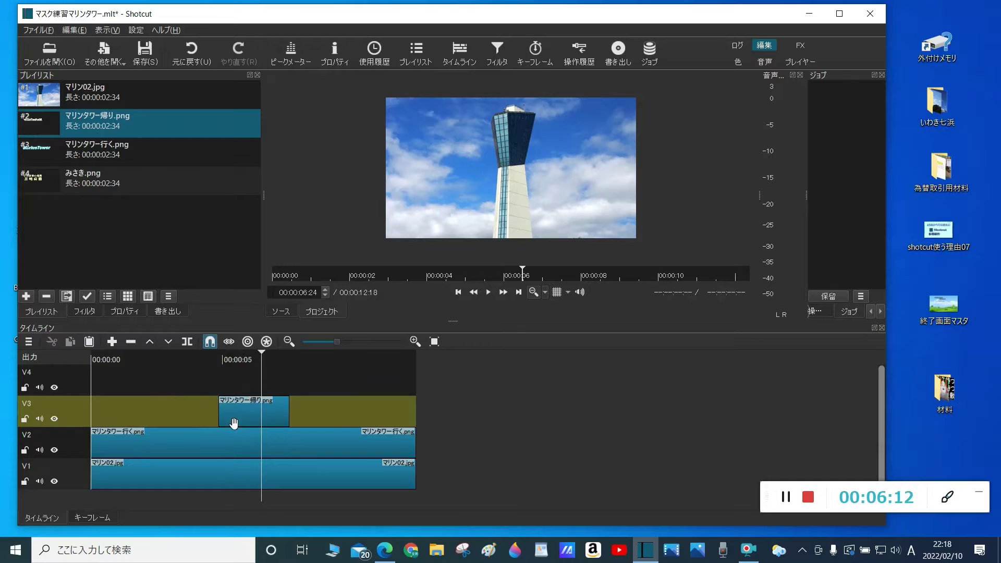
pyautogui.click(237, 413)
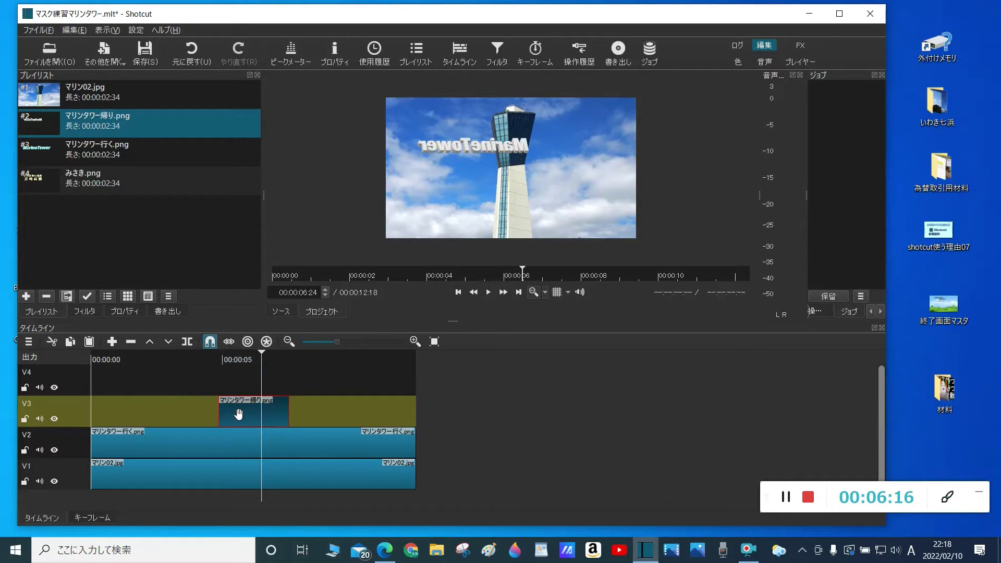
pyautogui.moveTo(288, 412); pyautogui.dragTo(424, 411)
# Move the playhead to the start of the マリンタワー帰り.png clip and add the サイズ・位置・回転 filter to it
pyautogui.click(459, 293)
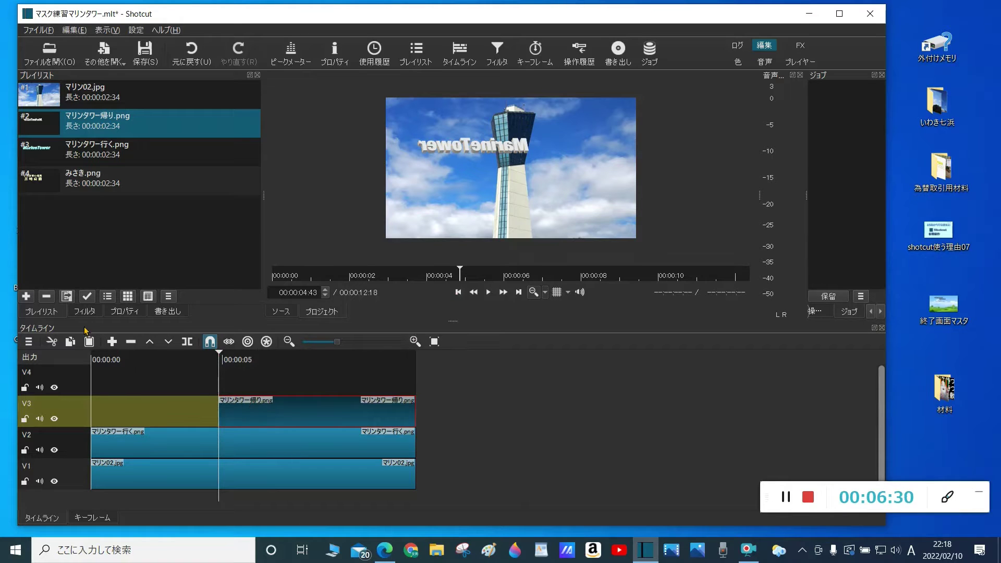
pyautogui.click(84, 312)
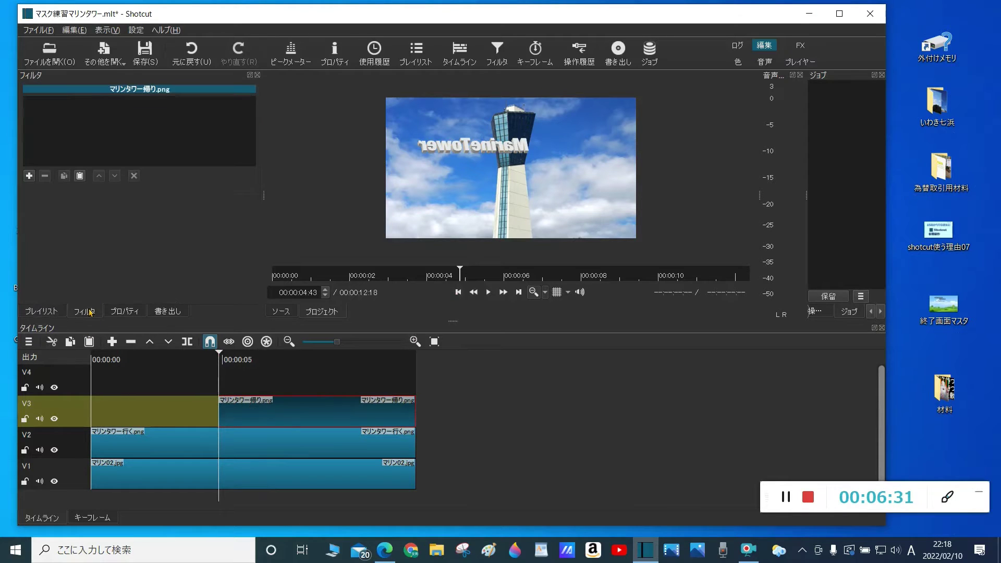
pyautogui.click(29, 175)
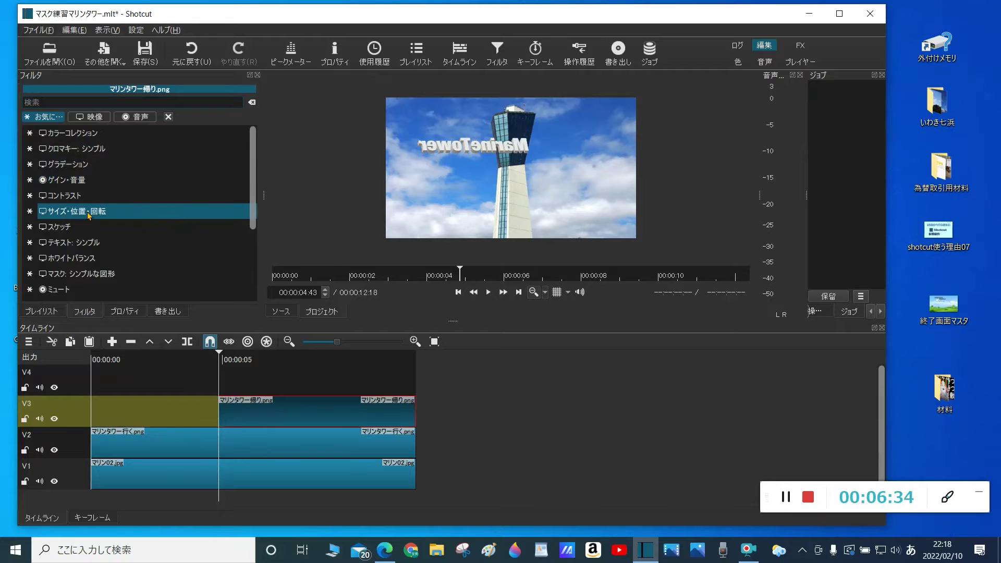
pyautogui.click(89, 211)
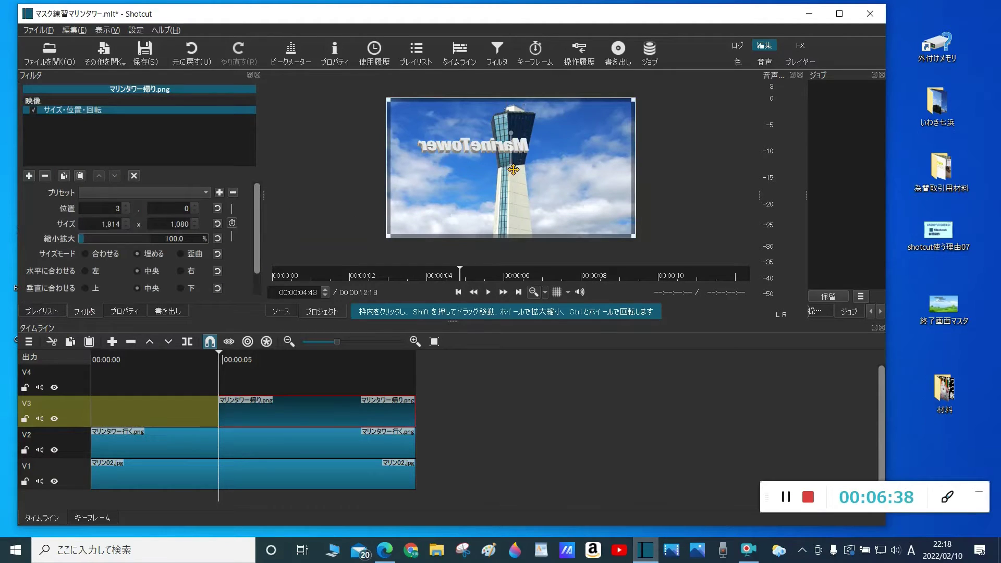
# Enlarge the マリンタワー帰り.png title to about 2028 × 1144 and move it to about 110, -12
pyautogui.moveTo(390, 234); pyautogui.dragTo(374, 246)
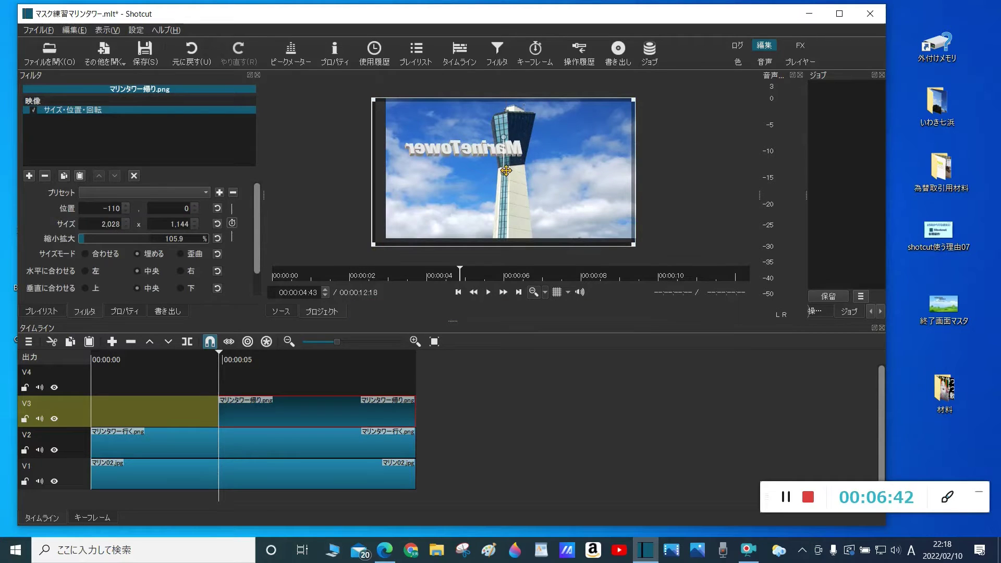
pyautogui.moveTo(491, 169); pyautogui.dragTo(412, 171)
pyautogui.moveTo(373, 165); pyautogui.dragTo(530, 167)
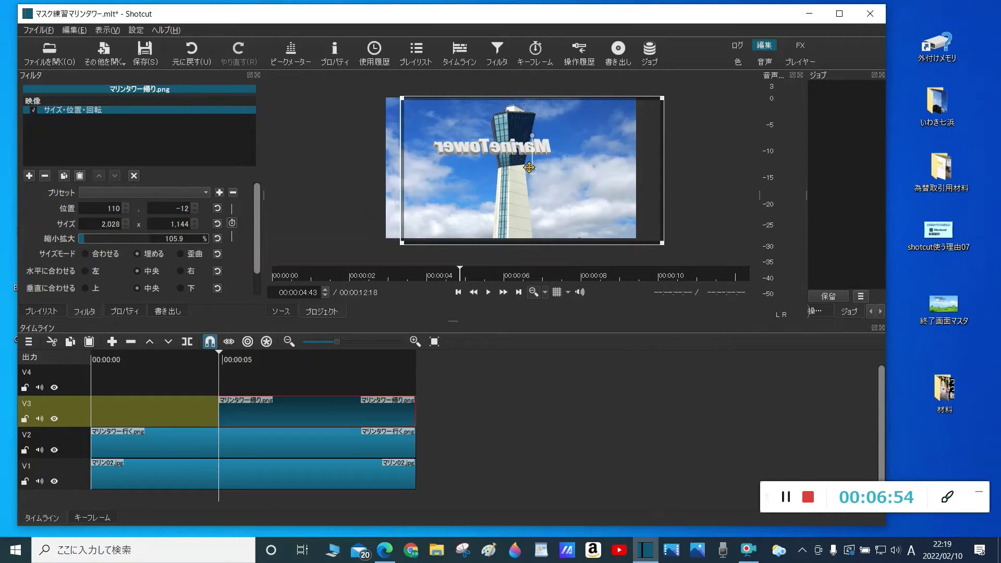
# Keyframe the マリンタワー帰り.png title's position from about -1306, 20 at the clip start to about 1690, -60 at 00:00:09:46
pyautogui.moveTo(530, 168); pyautogui.dragTo(347, 176)
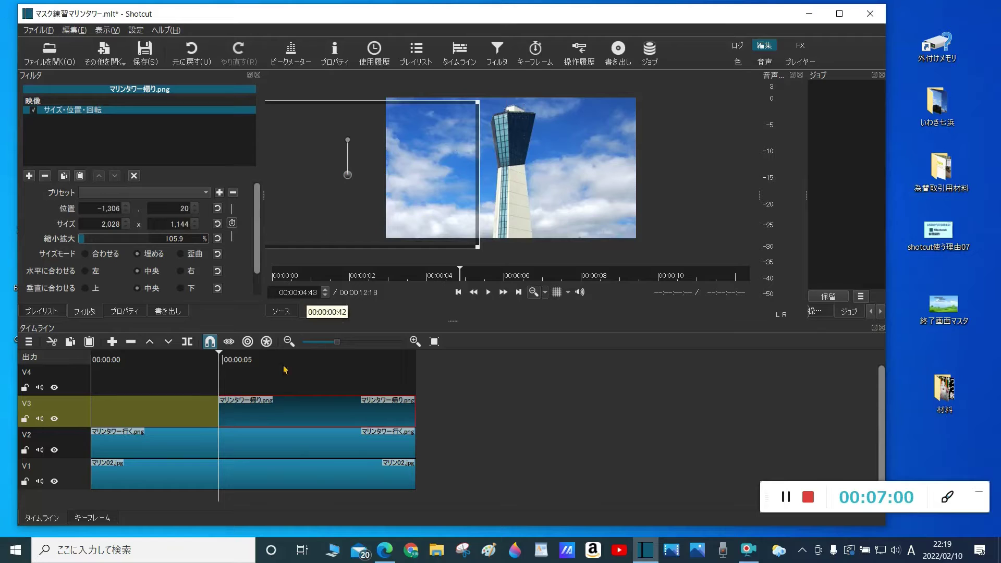
pyautogui.click(232, 223)
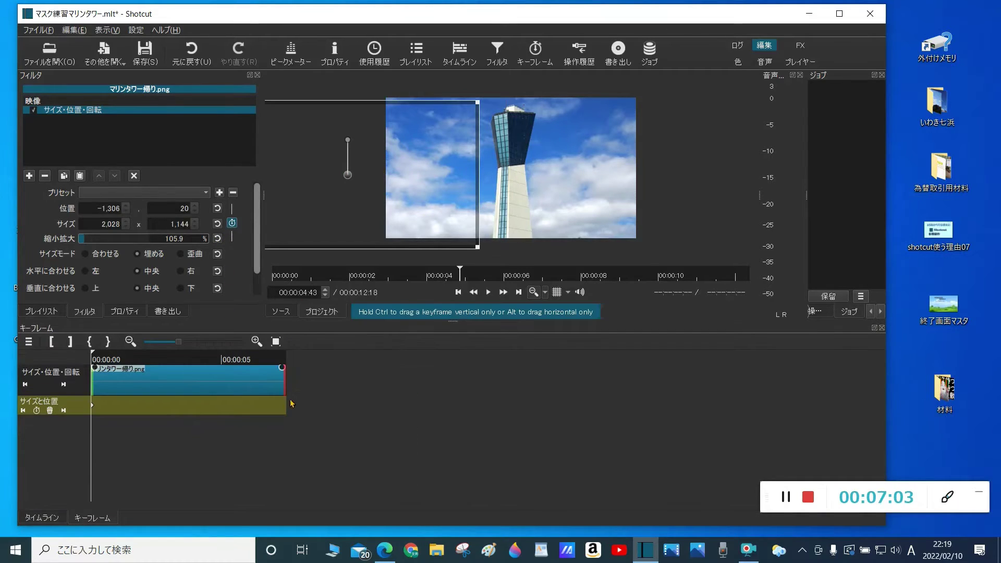
pyautogui.click(225, 370)
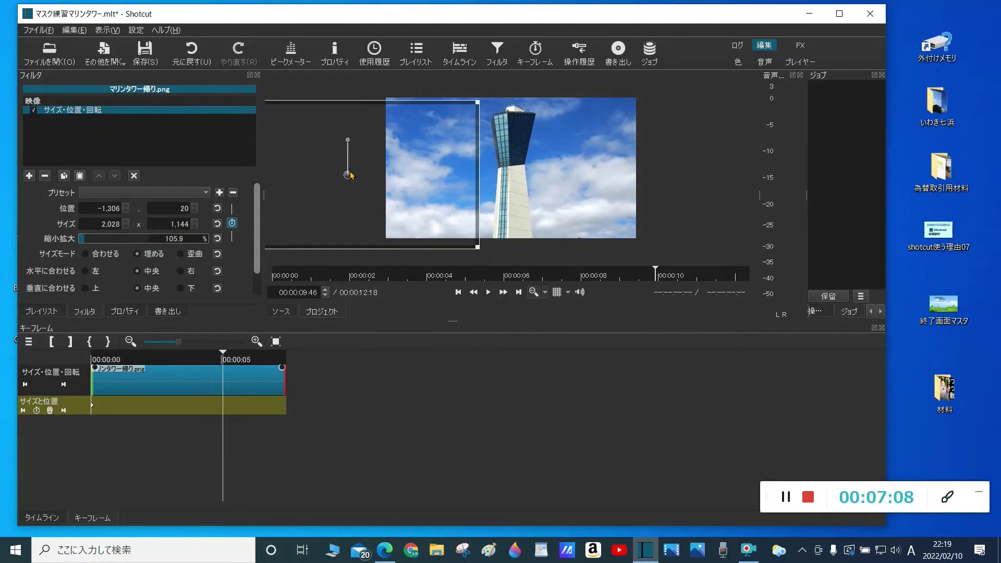
pyautogui.moveTo(347, 173); pyautogui.dragTo(746, 167)
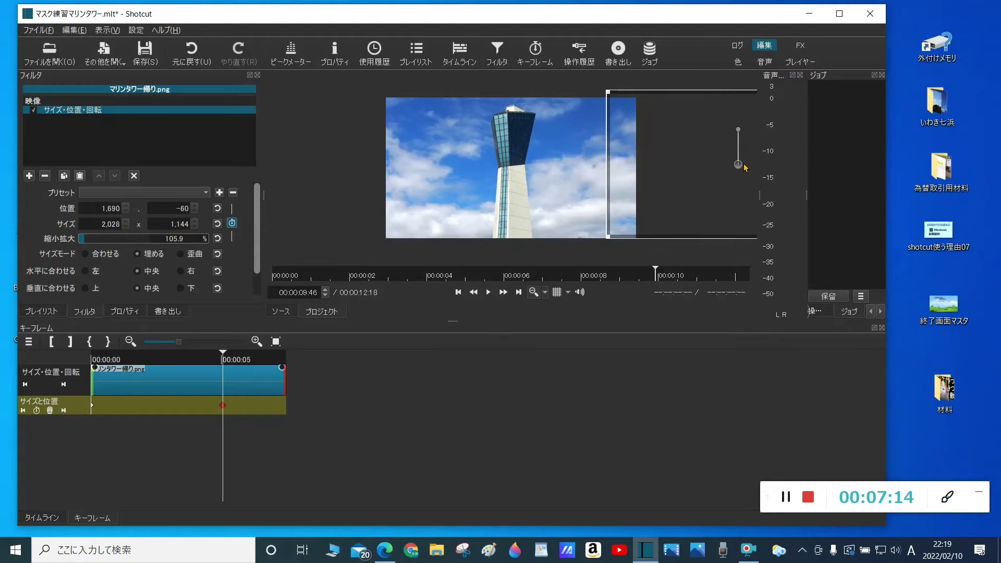
# Play the return title's left-to-right movement from the start of its clip
pyautogui.click(460, 276)
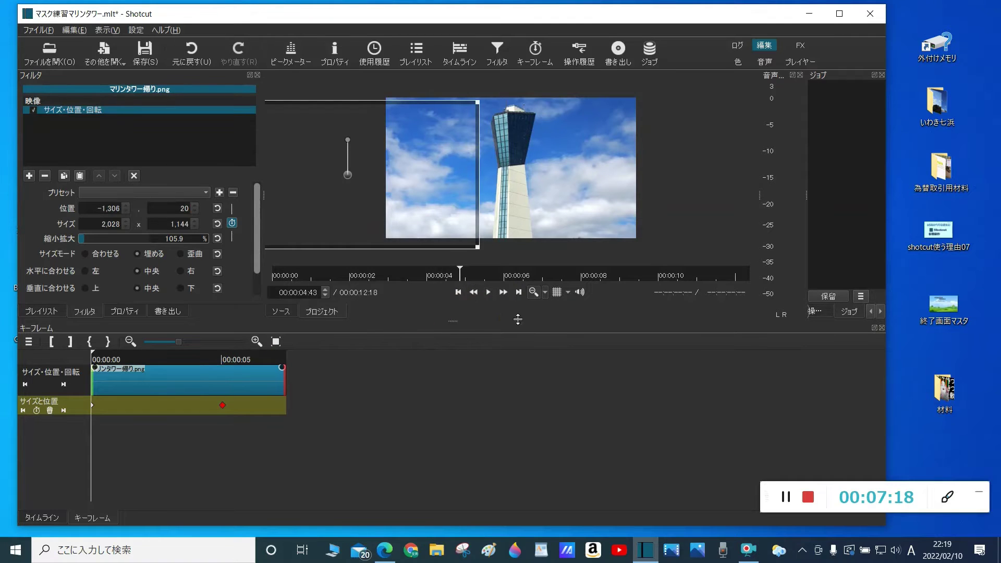
pyautogui.click(489, 292)
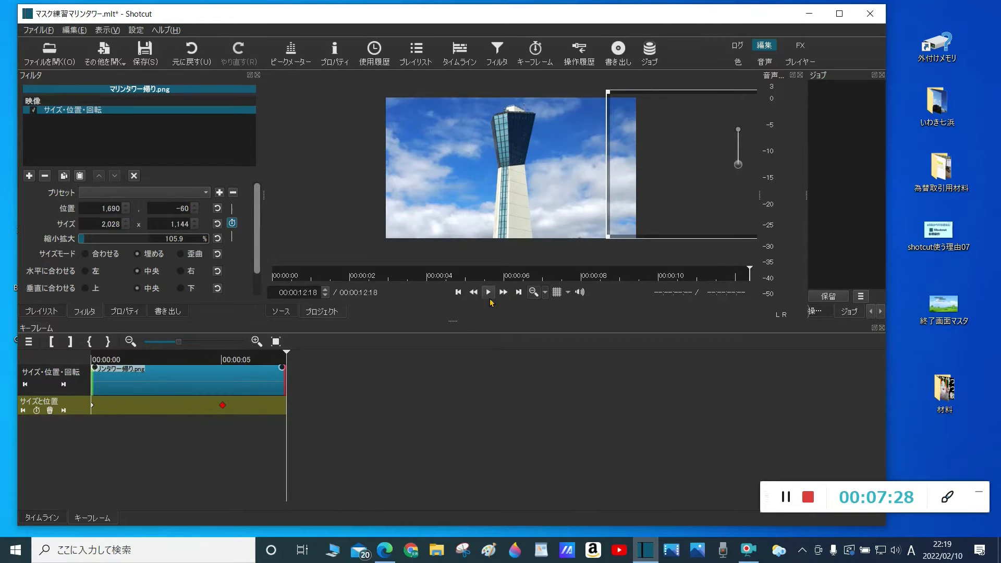
# Place みさき.png on track V4, starting at about 00:00:04:43 and extended to the end of the clips below
pyautogui.click(457, 48)
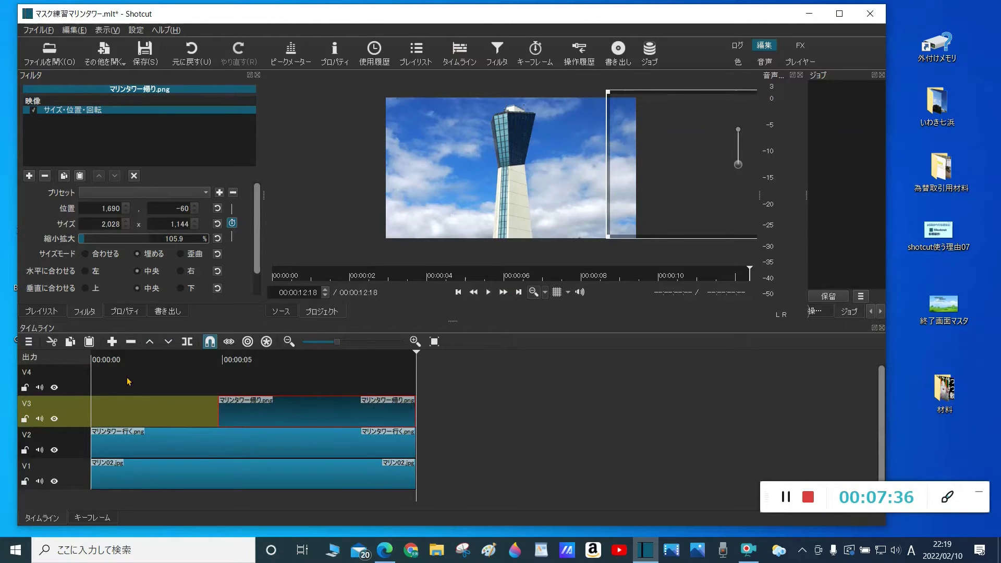
pyautogui.click(77, 390)
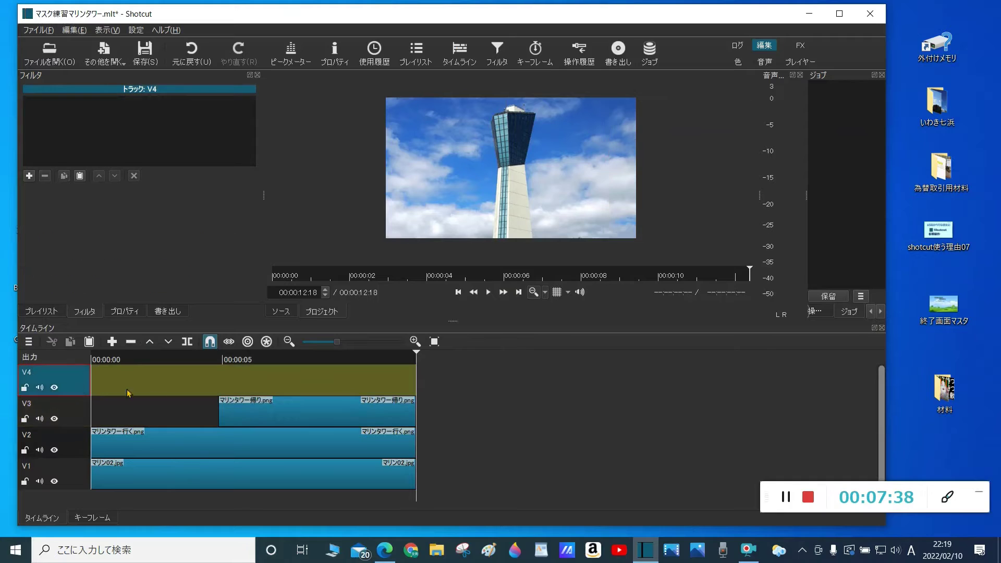
pyautogui.click(411, 54)
pyautogui.click(76, 180)
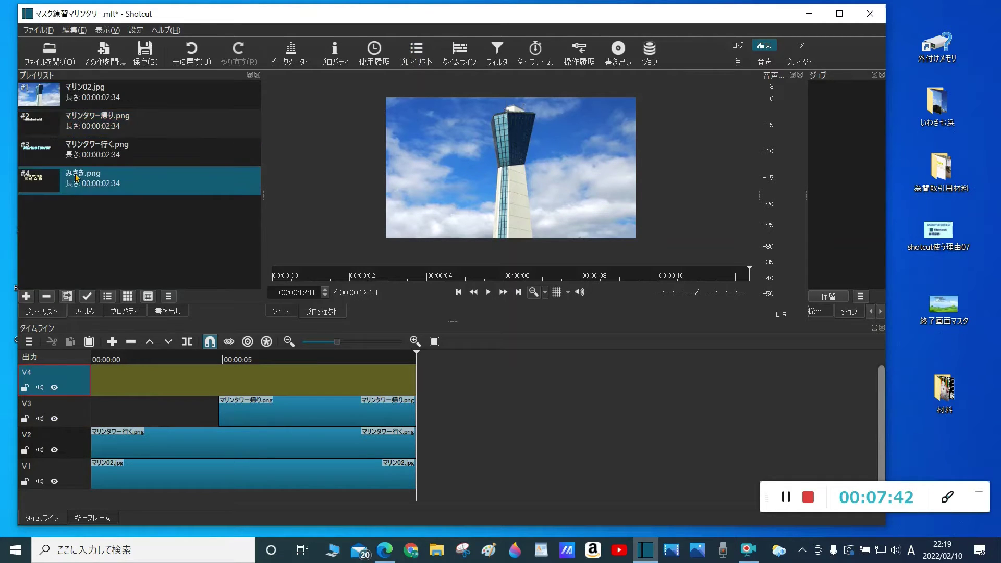
pyautogui.moveTo(87, 183); pyautogui.dragTo(125, 388)
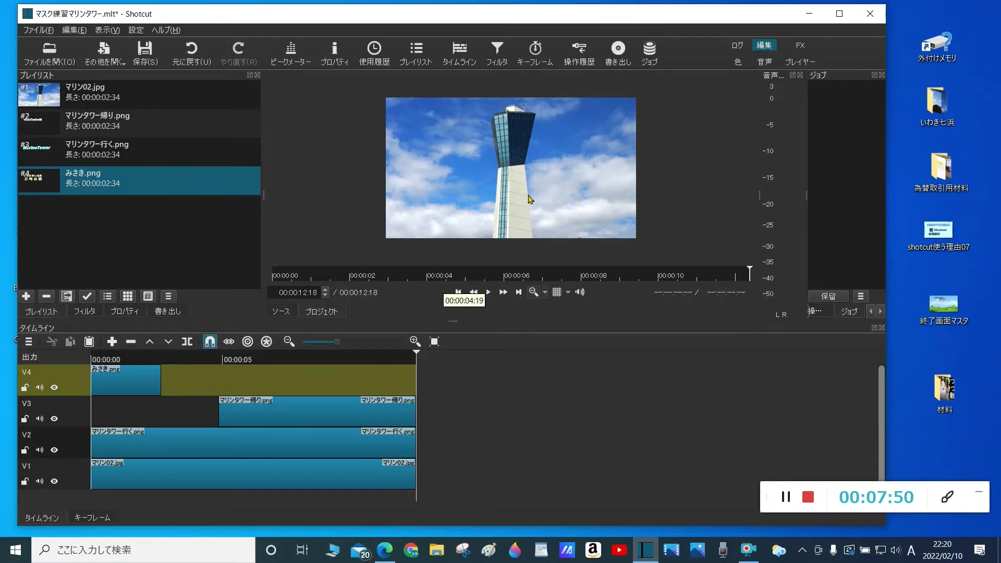
pyautogui.moveTo(113, 388); pyautogui.dragTo(422, 377)
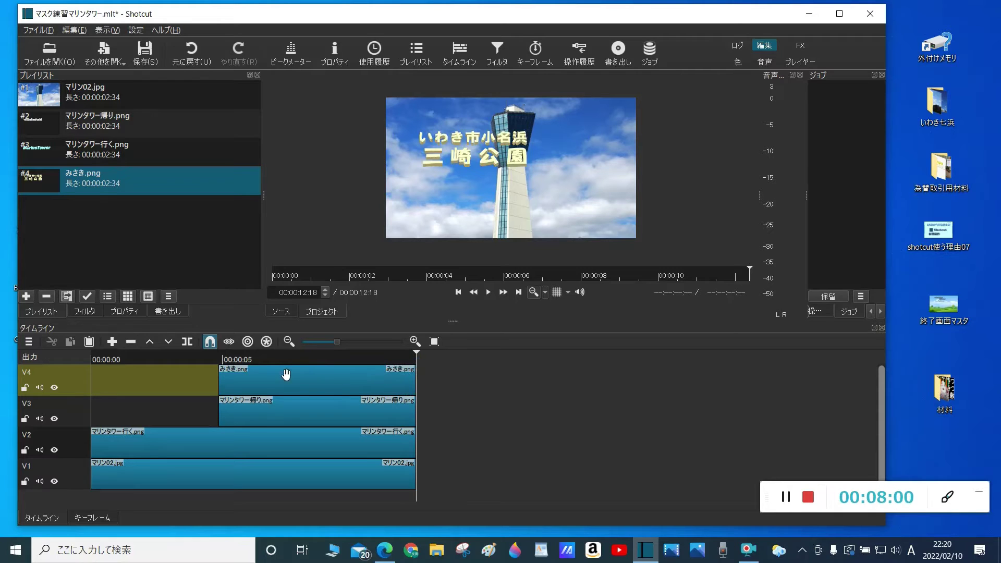
# Add the サイズ・位置・回転 filter to the みさき.png clip
pyautogui.click(271, 379)
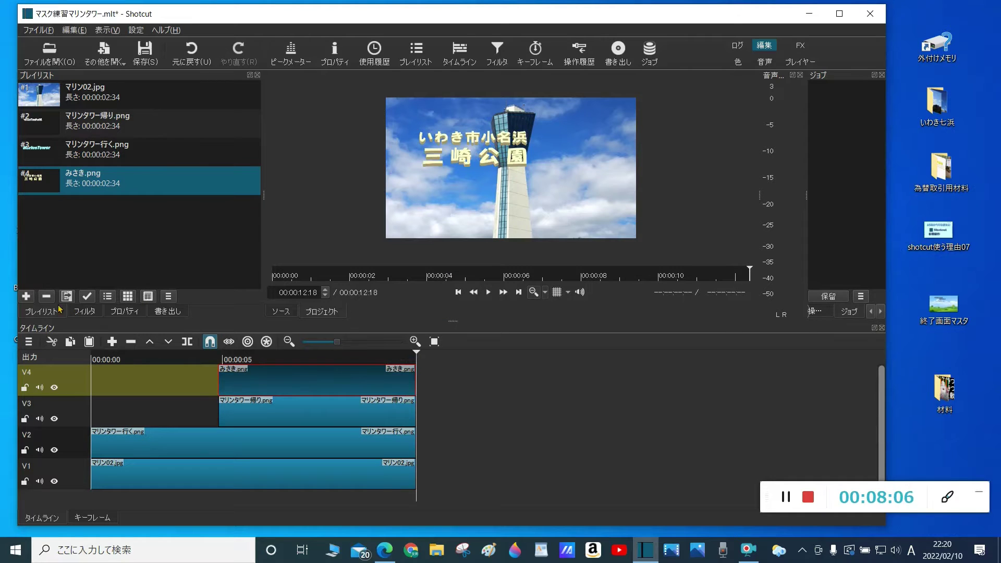
pyautogui.click(81, 312)
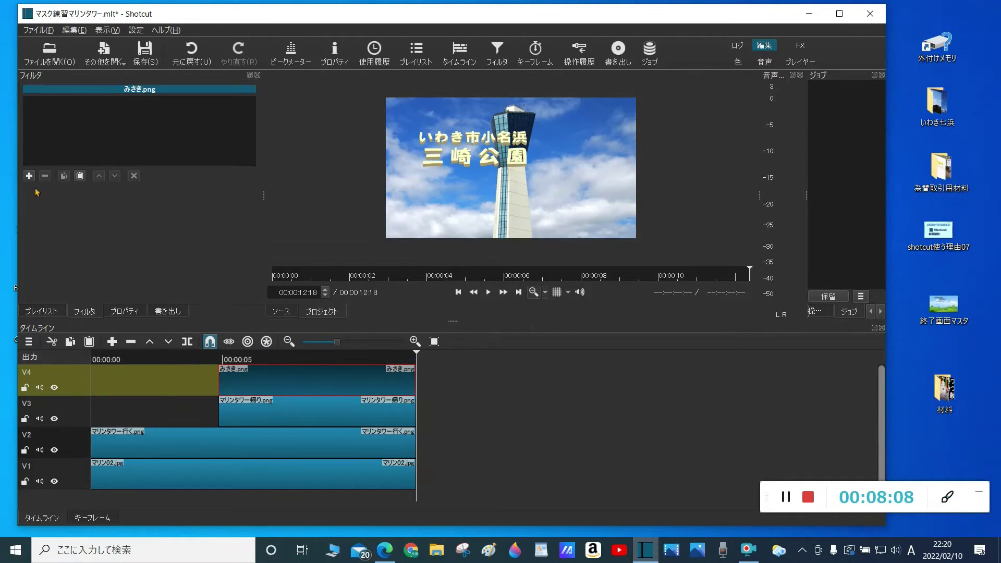
pyautogui.click(29, 176)
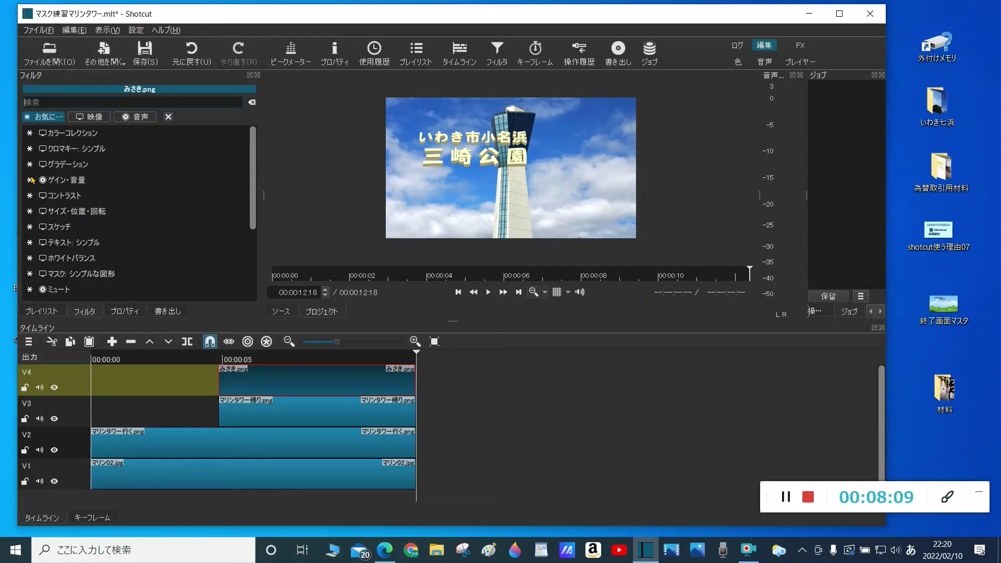
pyautogui.click(89, 212)
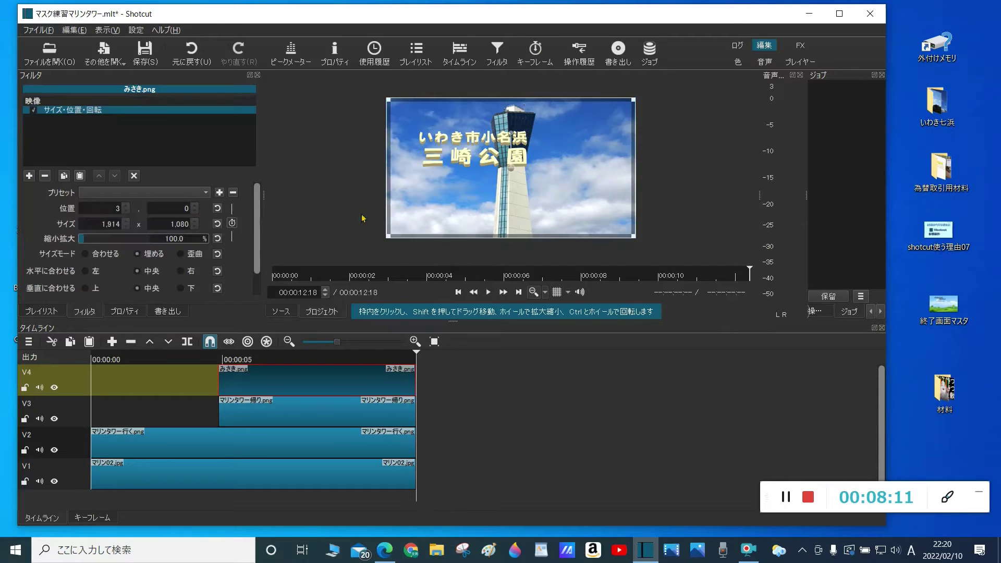
# Shrink the みさき.png title to about 106 × 60 and place it on the tower at about 880, 854
pyautogui.click(546, 293)
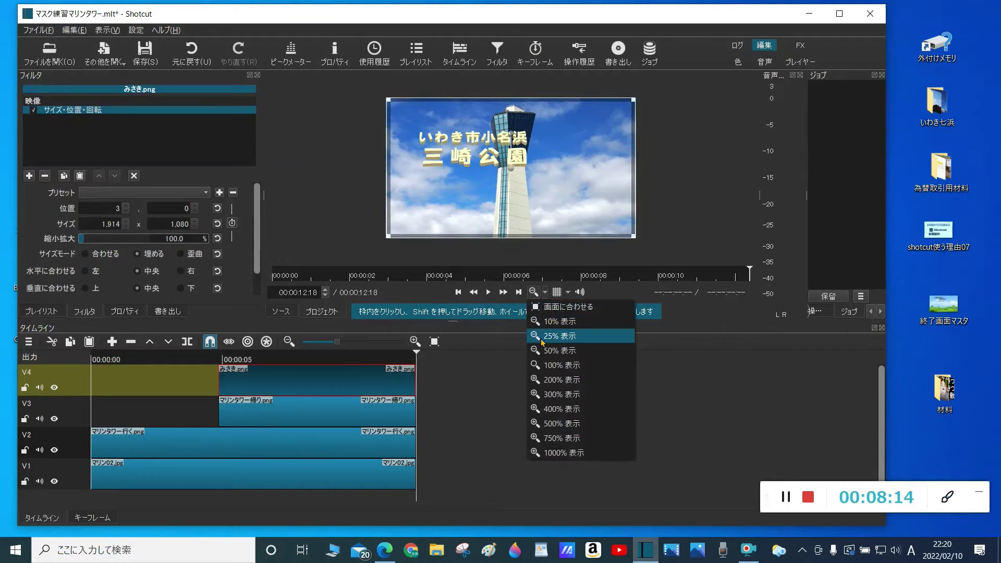
pyautogui.click(552, 322)
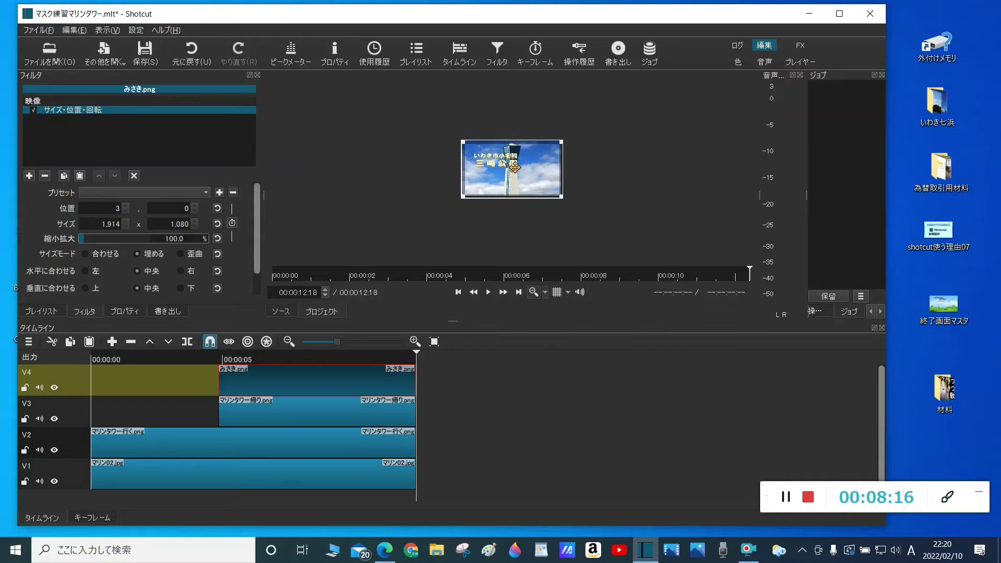
pyautogui.scroll(1, 513, 170)
pyautogui.moveTo(515, 179)
pyautogui.mouseDown()
pyautogui.moveTo(519, 212)
pyautogui.moveTo(522, 185)
pyautogui.mouseUp()
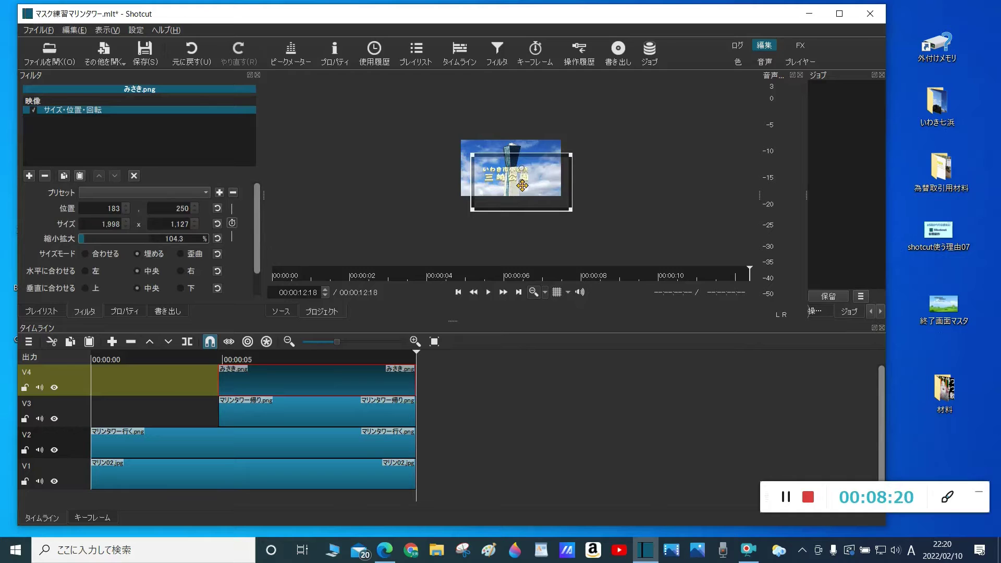
pyautogui.click(546, 293)
pyautogui.click(546, 337)
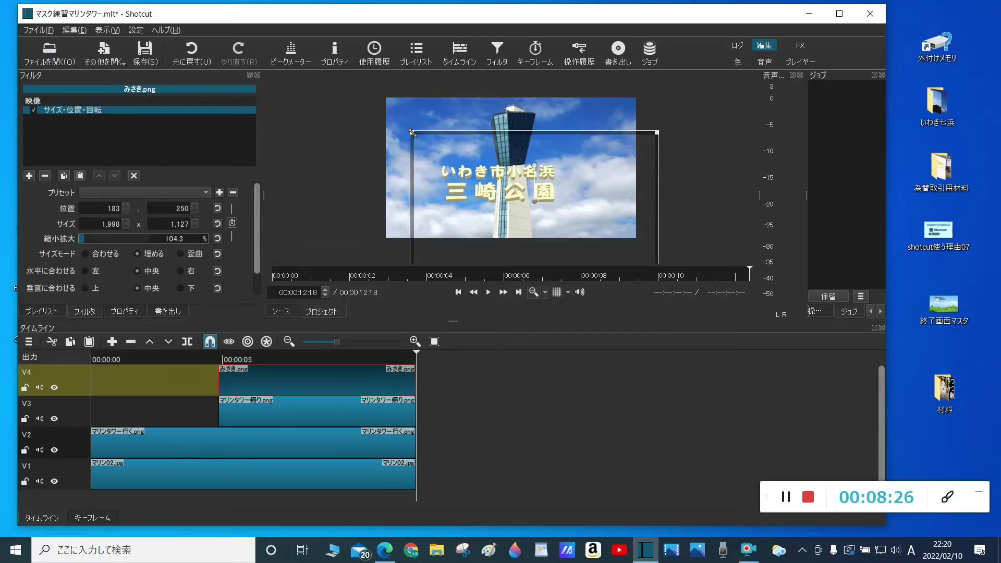
pyautogui.moveTo(418, 137); pyautogui.dragTo(522, 197)
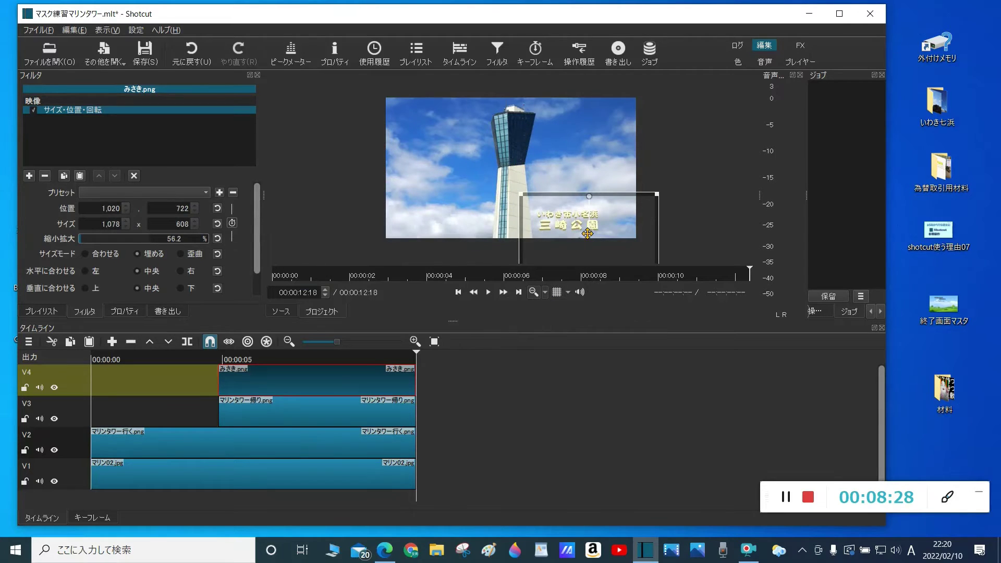
pyautogui.moveTo(588, 234); pyautogui.dragTo(508, 188)
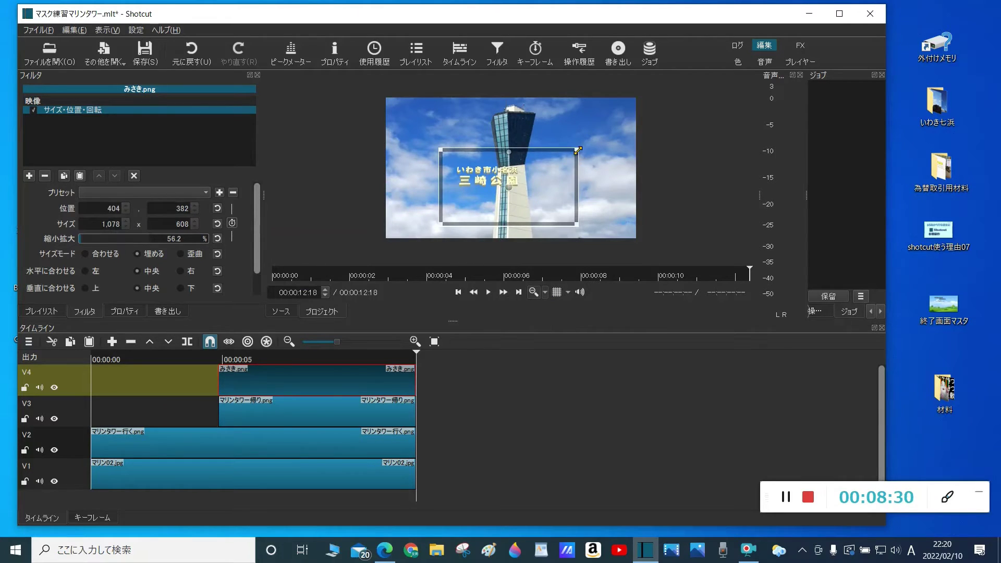
pyautogui.moveTo(578, 151); pyautogui.dragTo(513, 209)
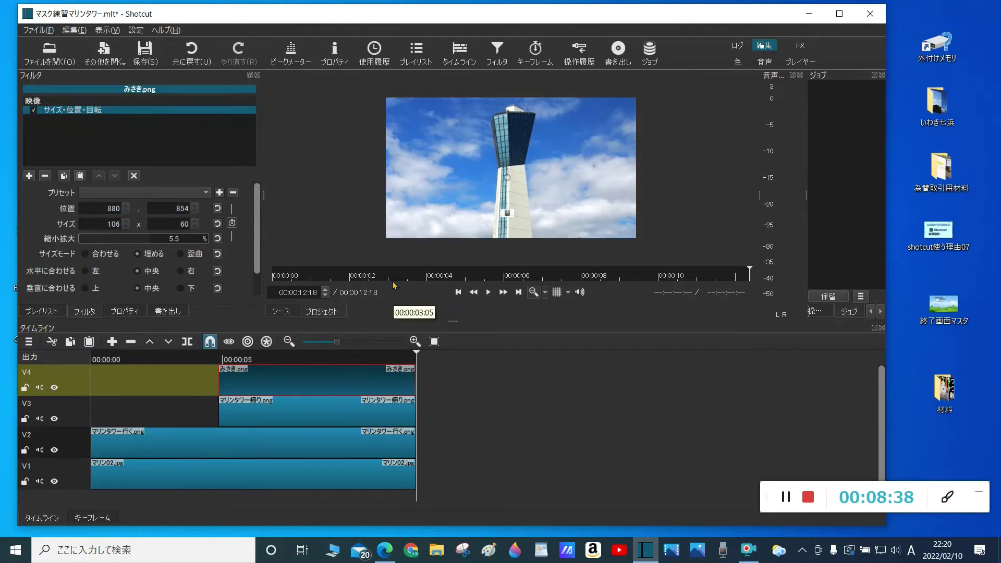
# Try to keyframe the みさき.png title growing to about 2510 × 1416 at position 62, 118 at 00:00:09:42
pyautogui.click(232, 224)
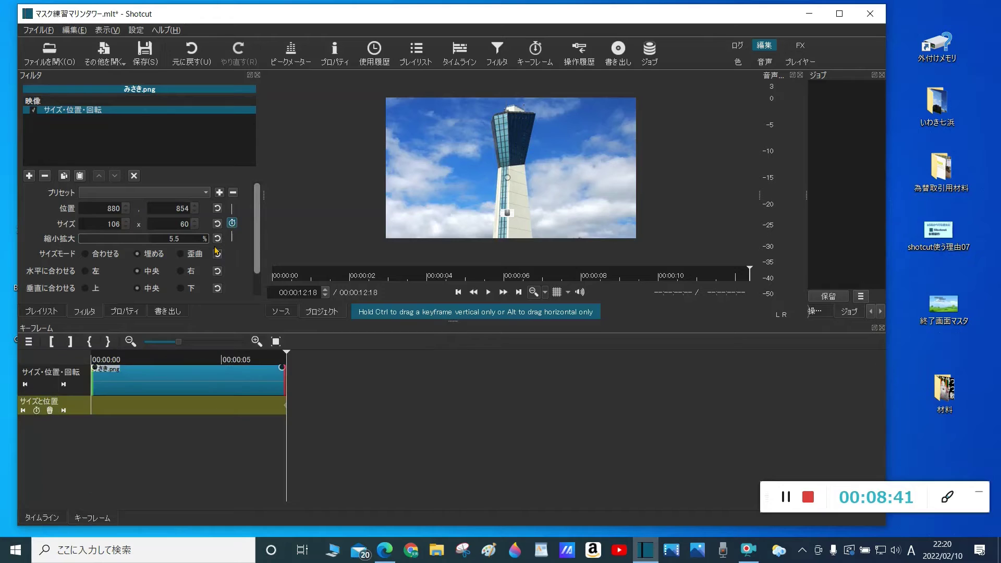
pyautogui.click(222, 367)
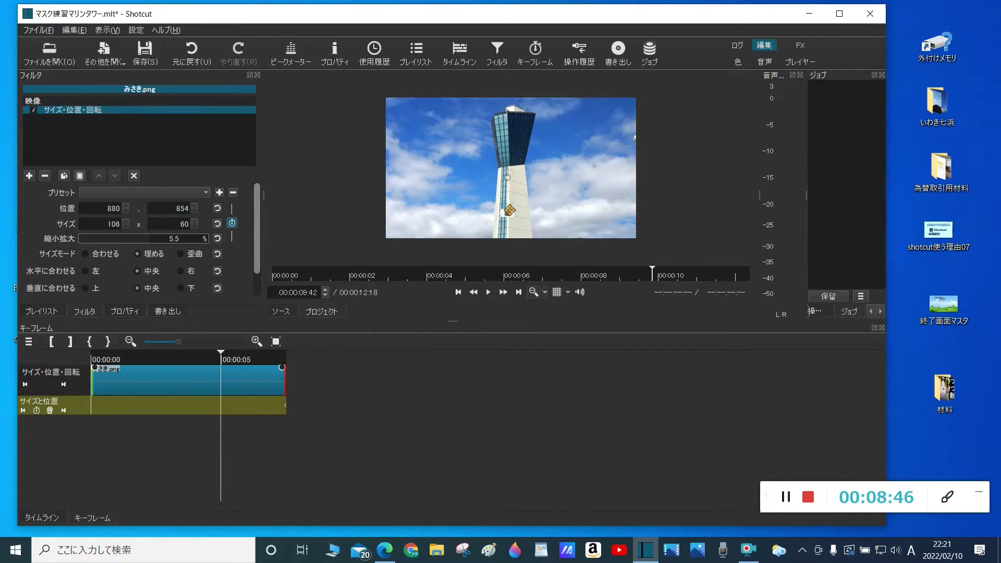
pyautogui.moveTo(528, 209); pyautogui.dragTo(361, 99)
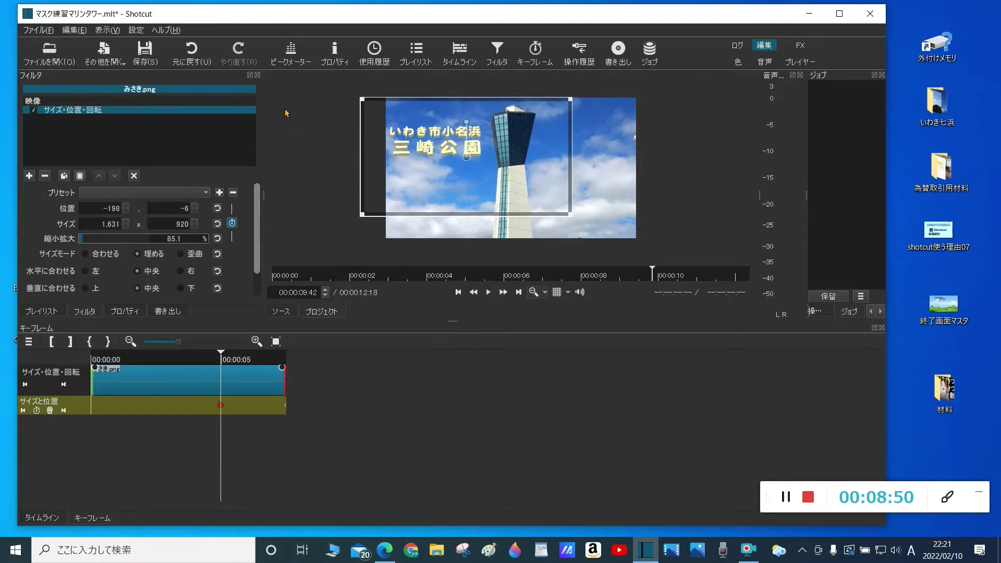
pyautogui.moveTo(578, 224); pyautogui.dragTo(692, 290)
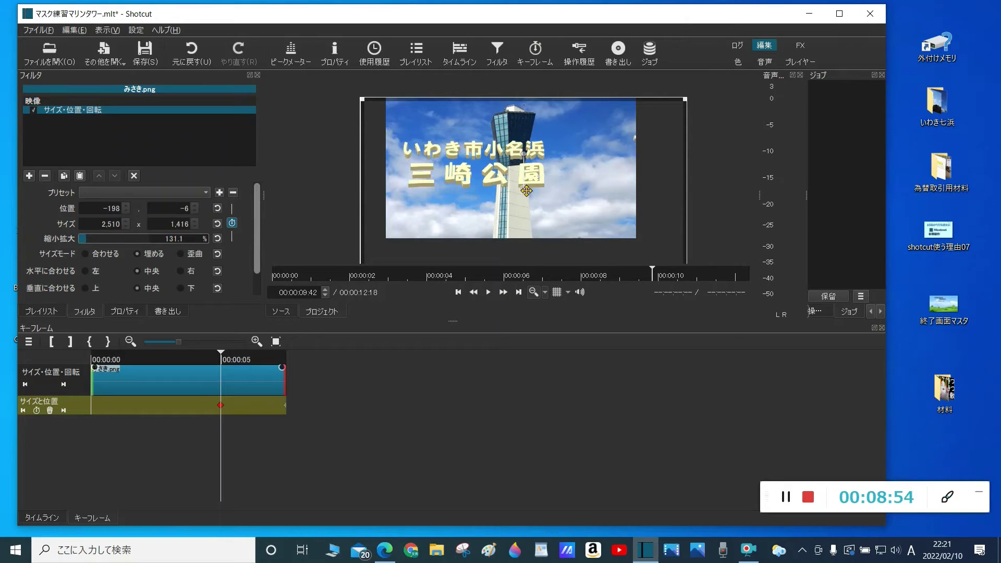
pyautogui.moveTo(525, 190); pyautogui.dragTo(566, 212)
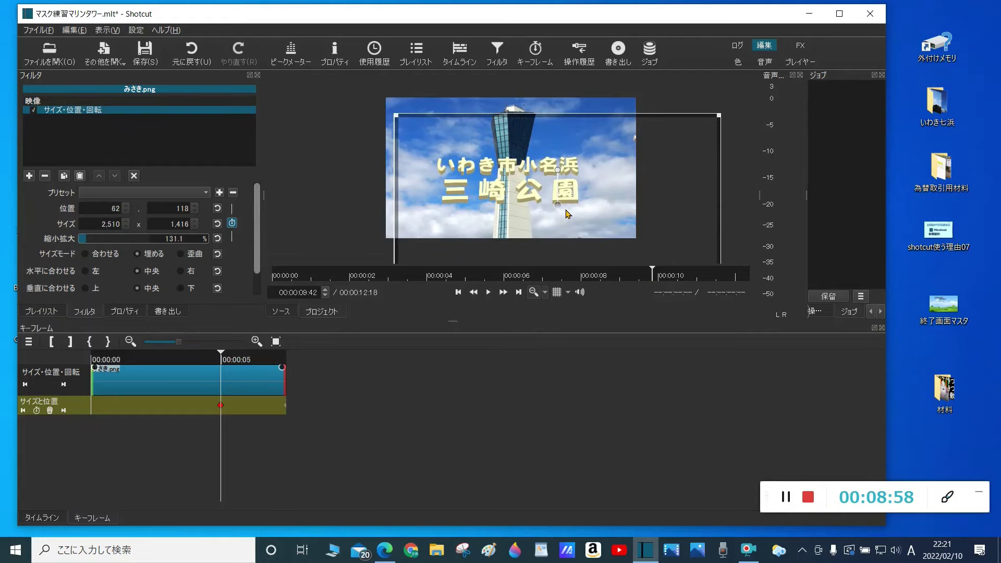
# Play the whole title video from the start of the timeline
pyautogui.click(459, 293)
pyautogui.click(461, 60)
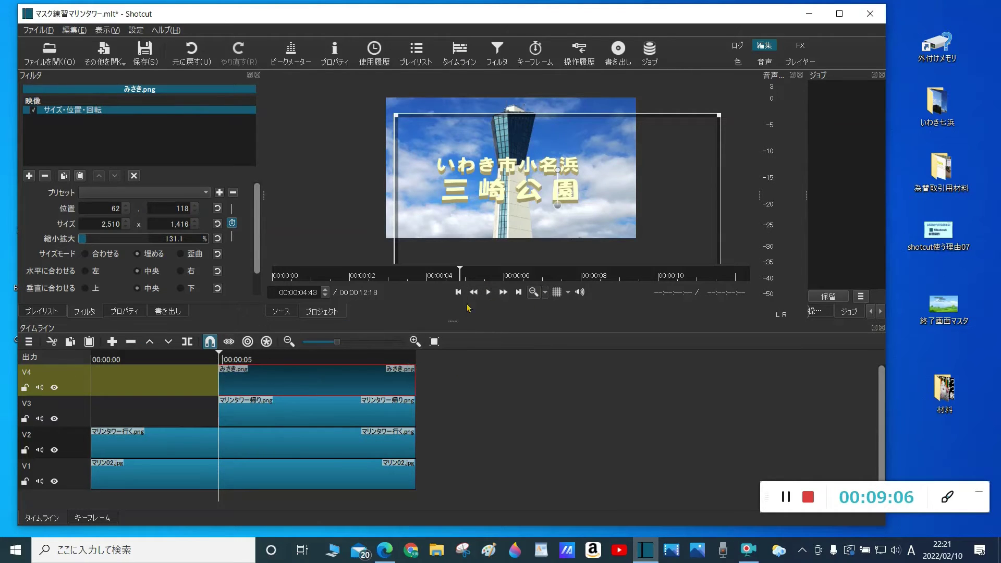
pyautogui.click(459, 293)
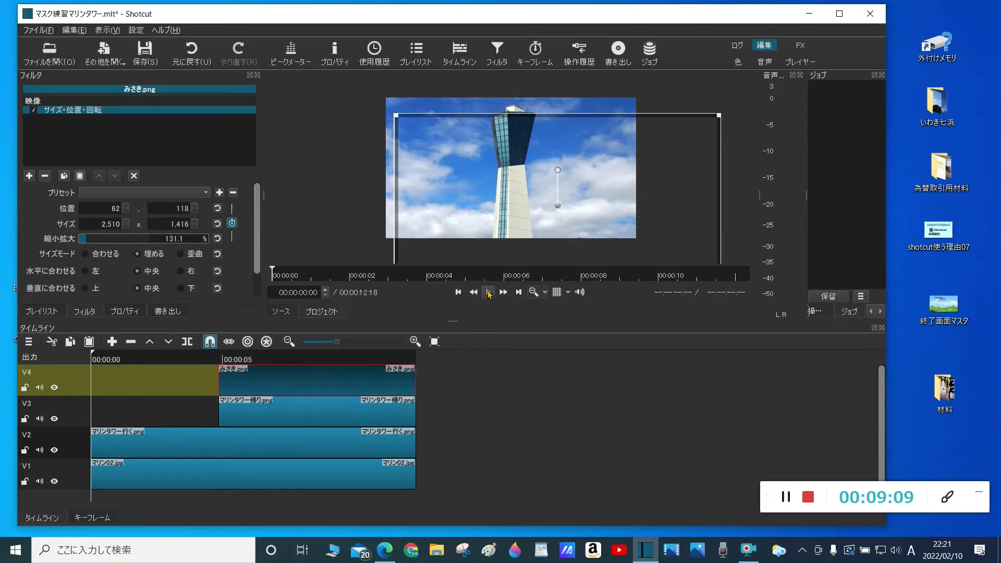
pyautogui.click(489, 293)
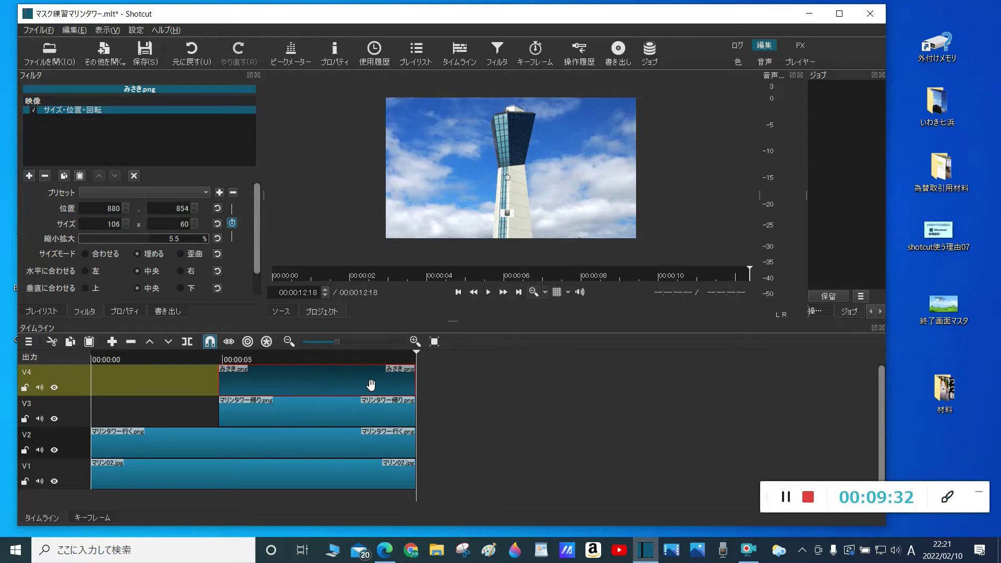
# Remove the size and position keyframes from the みさき.png filter
pyautogui.click(232, 223)
pyautogui.click(527, 286)
# Try to keyframe the みさき.png title from 00:00:04:43, growing to about 2510 × 1416 at position 61, 218 at 00:00:09:39
pyautogui.click(458, 292)
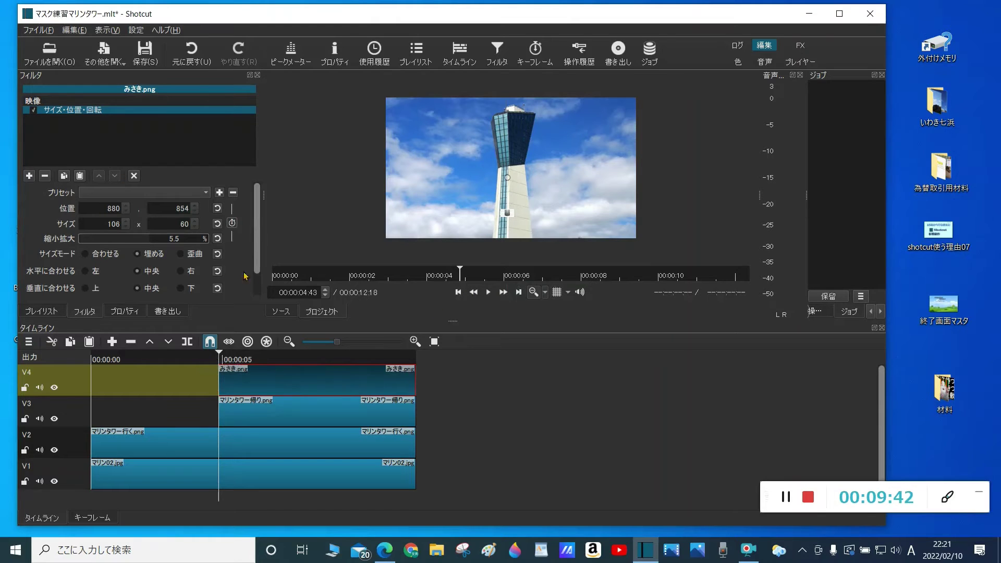
pyautogui.click(233, 224)
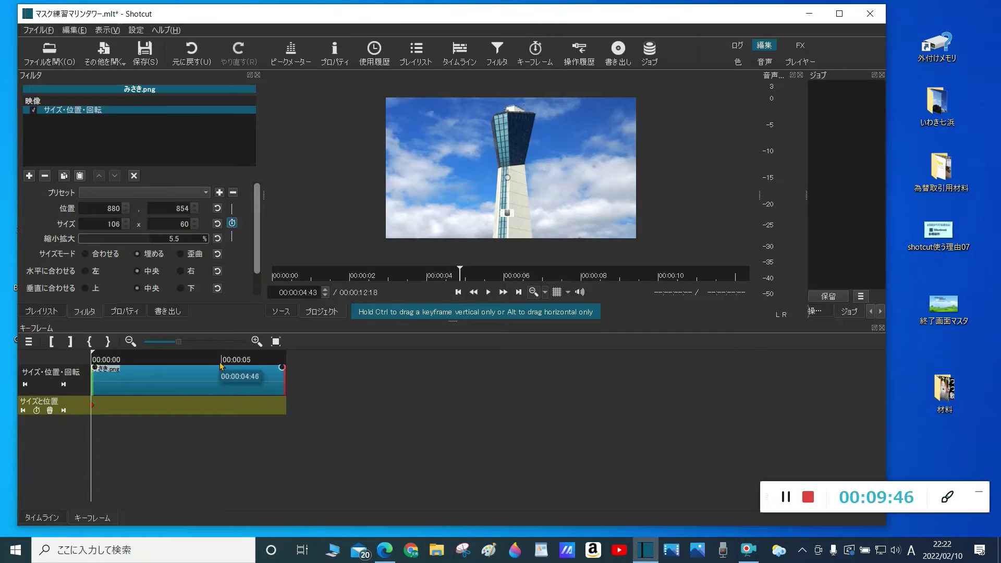
pyautogui.click(223, 373)
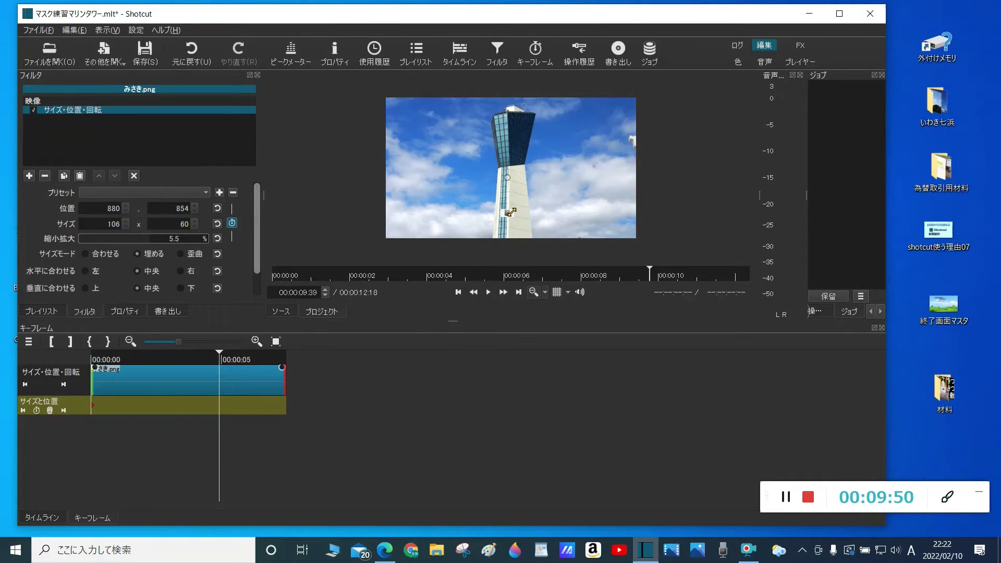
pyautogui.moveTo(511, 212); pyautogui.dragTo(380, 104)
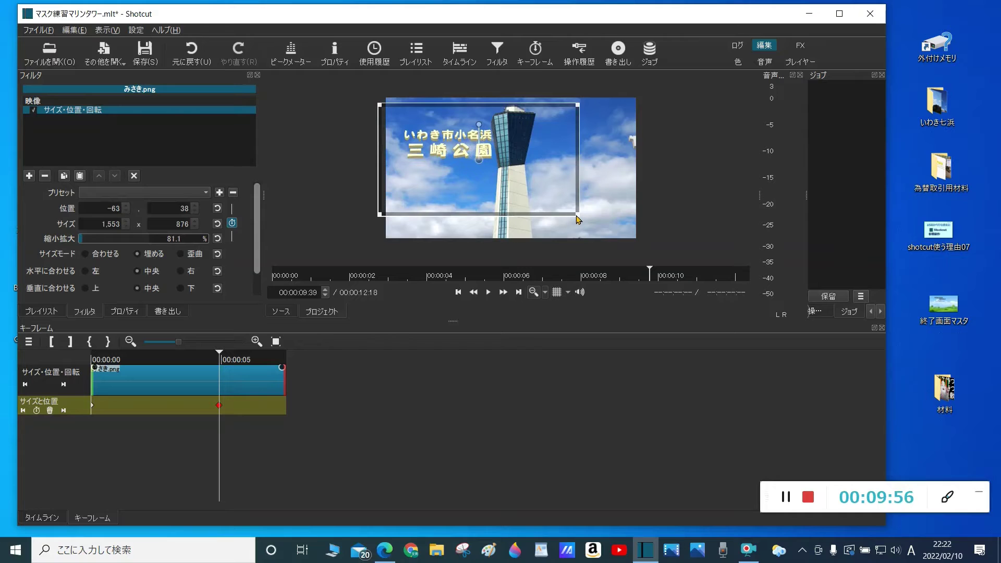
pyautogui.moveTo(577, 214); pyautogui.dragTo(703, 263)
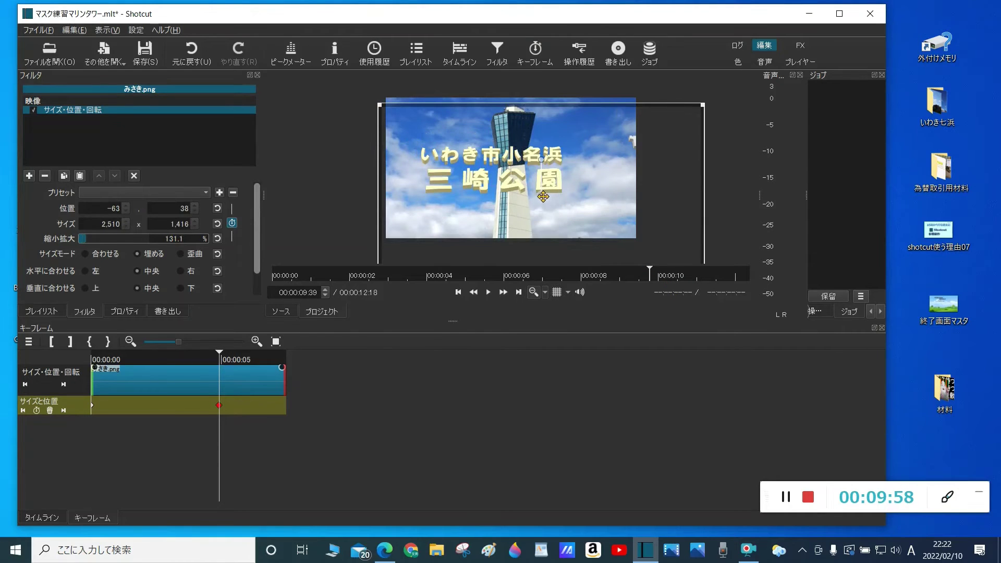
pyautogui.moveTo(543, 196); pyautogui.dragTo(564, 228)
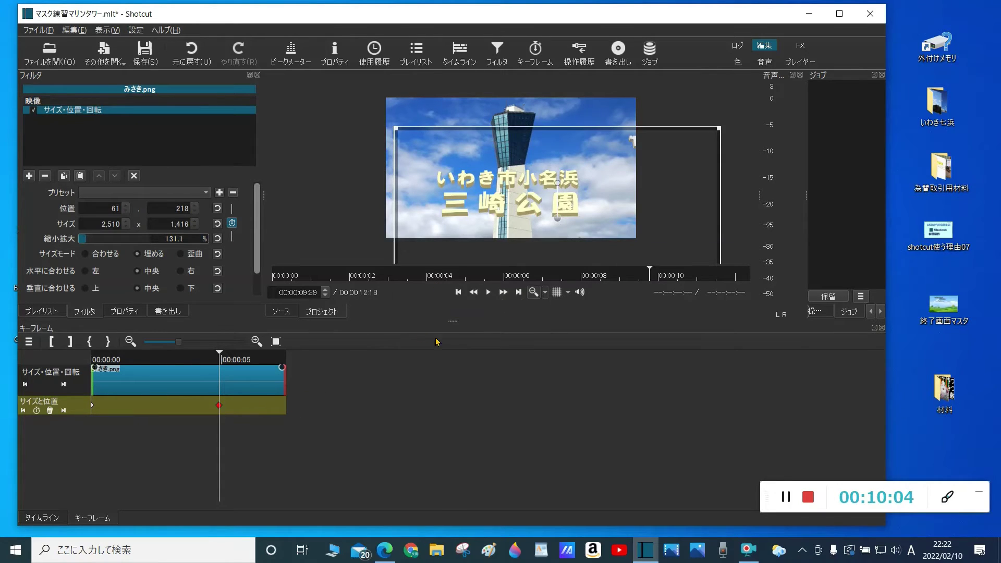
# Trim the start of the みさき.png clip on V4 to about 00:00:07:21 and move the playhead there
pyautogui.click(459, 52)
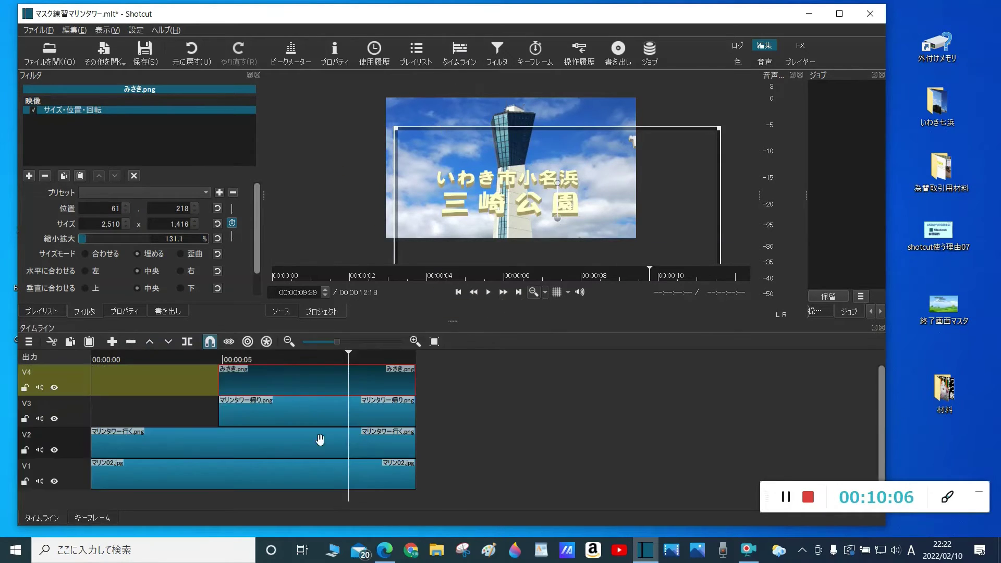
pyautogui.moveTo(219, 380); pyautogui.dragTo(292, 384)
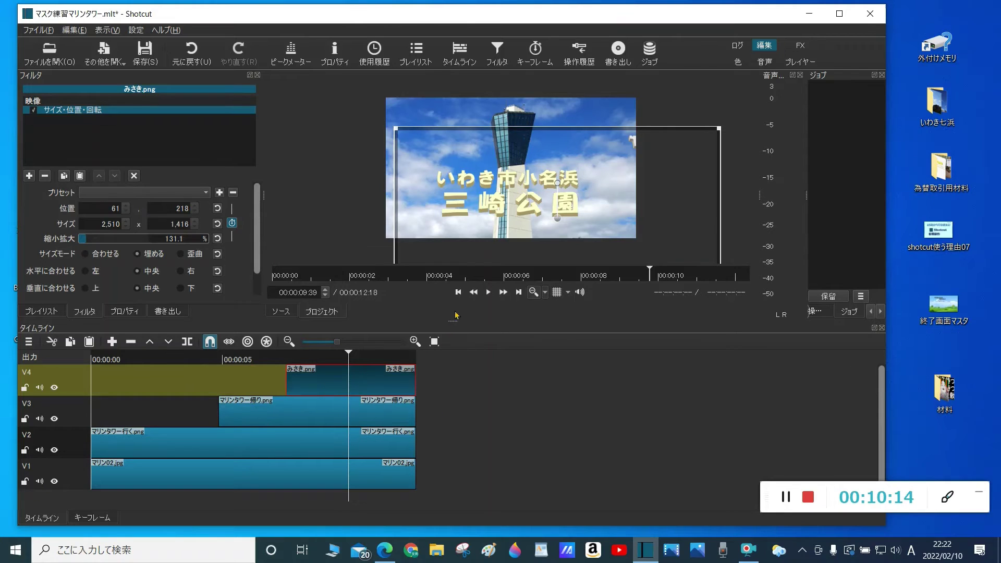
pyautogui.press('Up')
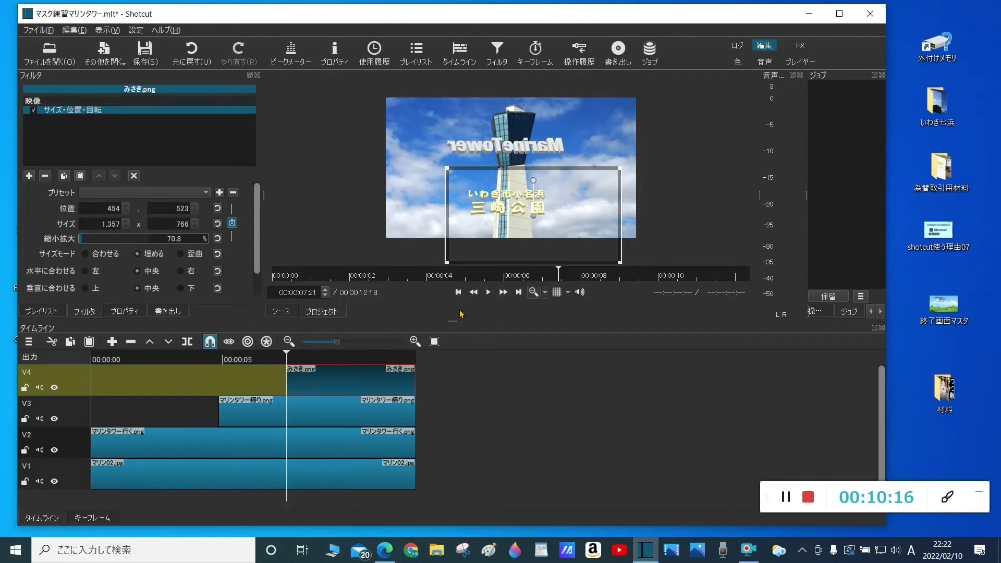
# Delete the みさき.png size and position keyframes and shrink the title to about 166 × 94 on the tower at 866, 739
pyautogui.click(232, 224)
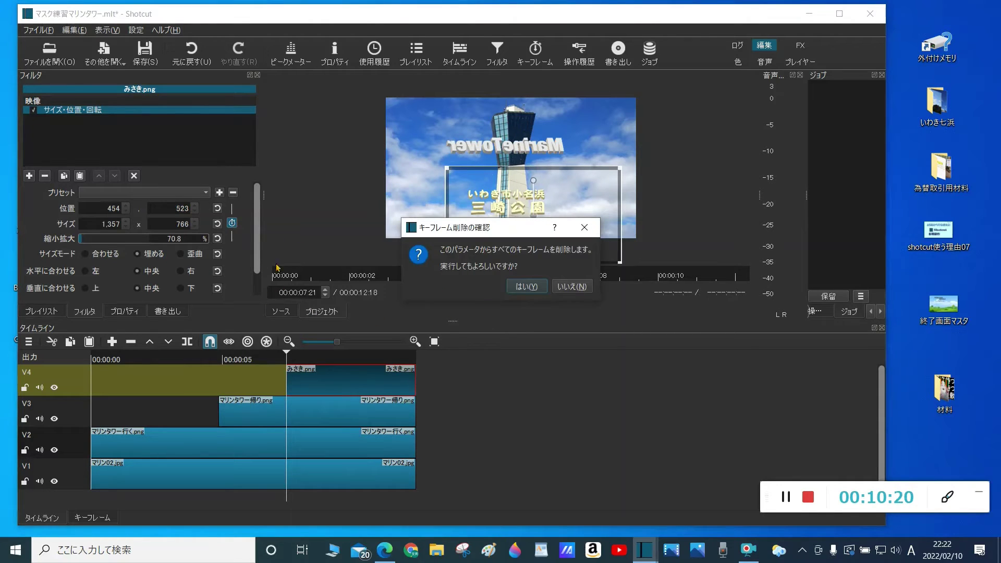
pyautogui.click(526, 286)
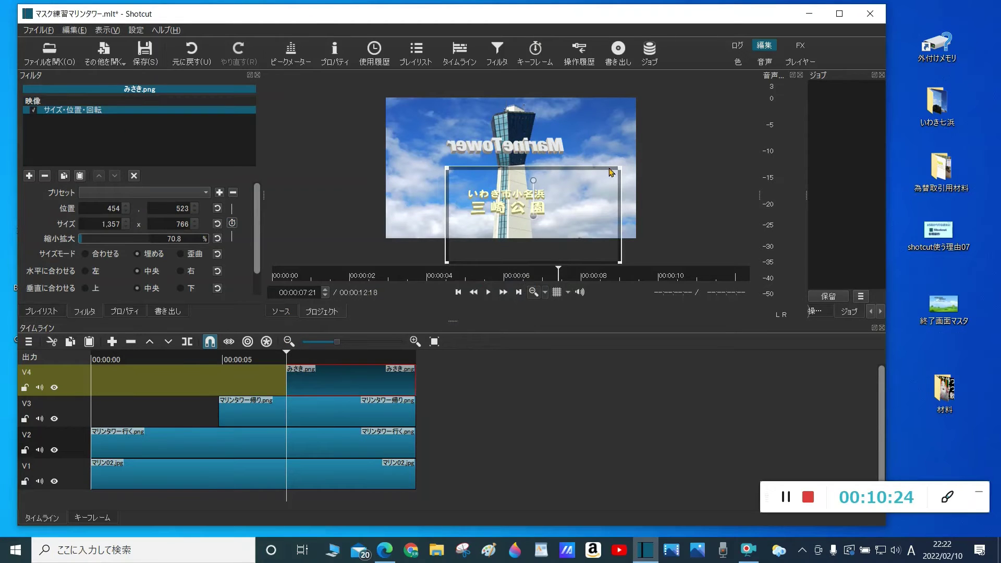
pyautogui.moveTo(607, 180); pyautogui.dragTo(520, 205)
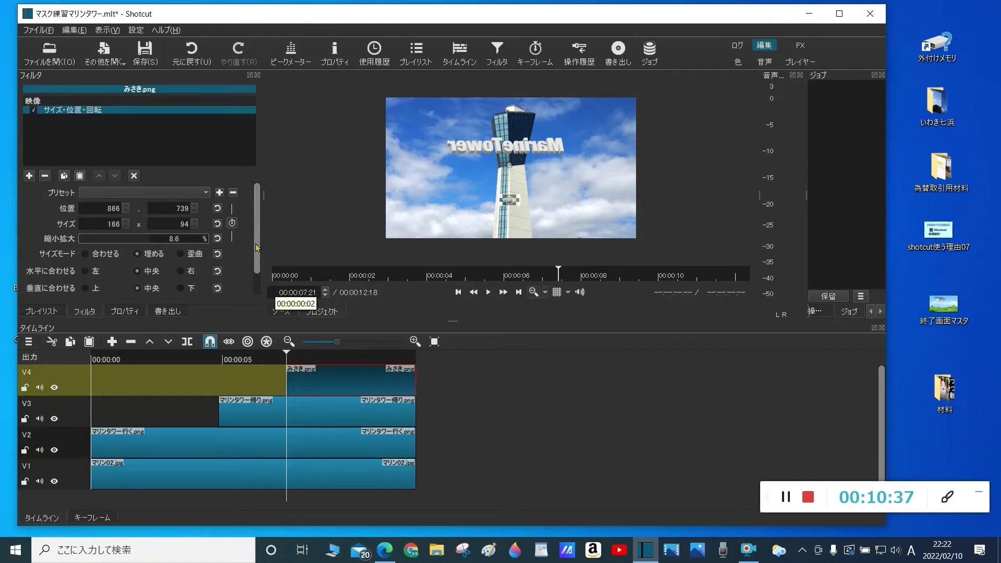
# Keyframe the みさき.png title from the clip start, growing to about 2328 × 1314 at position 120, 199 at 00:00:11:32
pyautogui.click(232, 223)
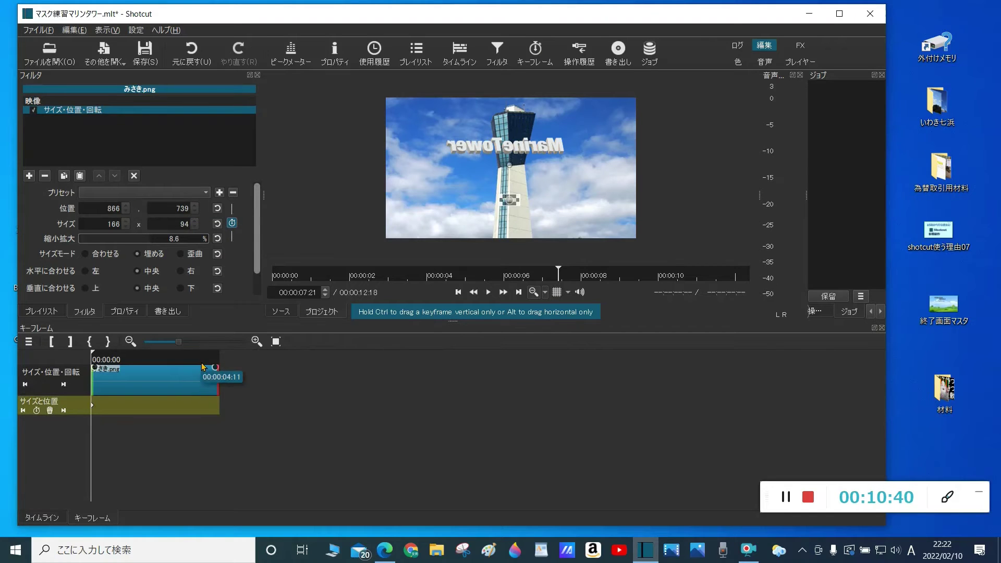
pyautogui.click(200, 380)
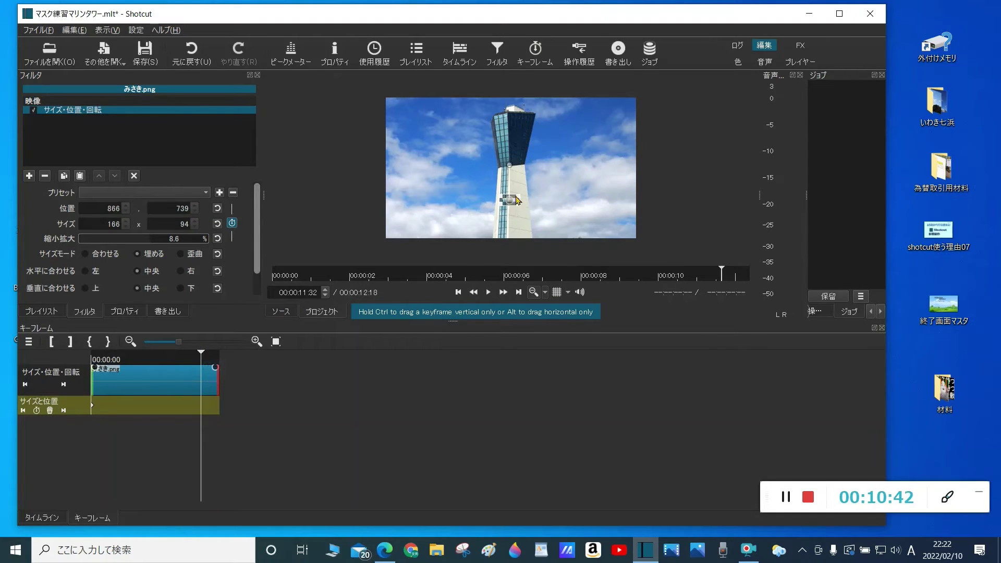
pyautogui.moveTo(515, 200); pyautogui.dragTo(401, 87)
pyautogui.moveTo(608, 204); pyautogui.dragTo(700, 255)
pyautogui.moveTo(551, 172); pyautogui.dragTo(554, 212)
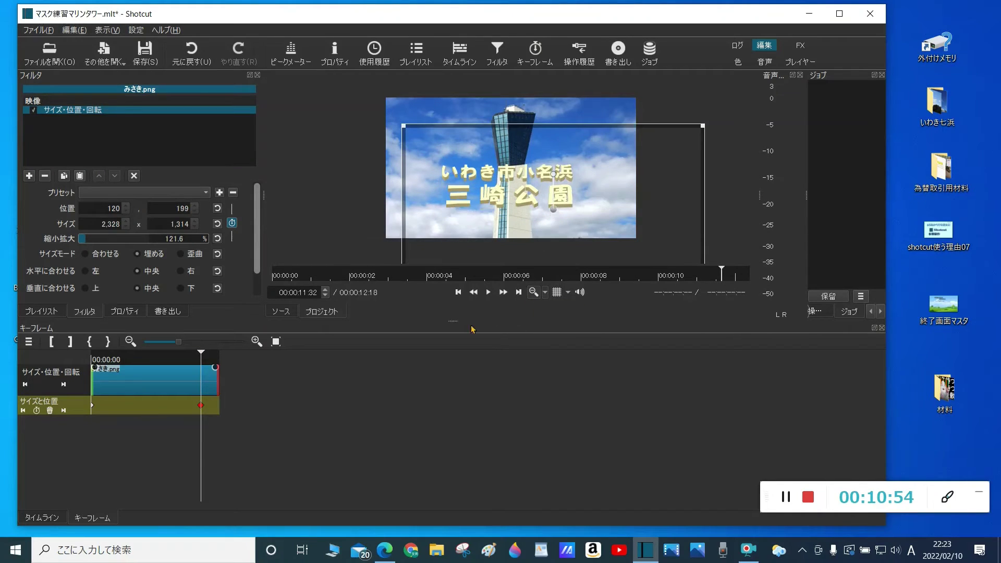
# Play the title video from the beginning to check the みさき.png animation, and return to the timeline
pyautogui.click(459, 293)
pyautogui.click(488, 292)
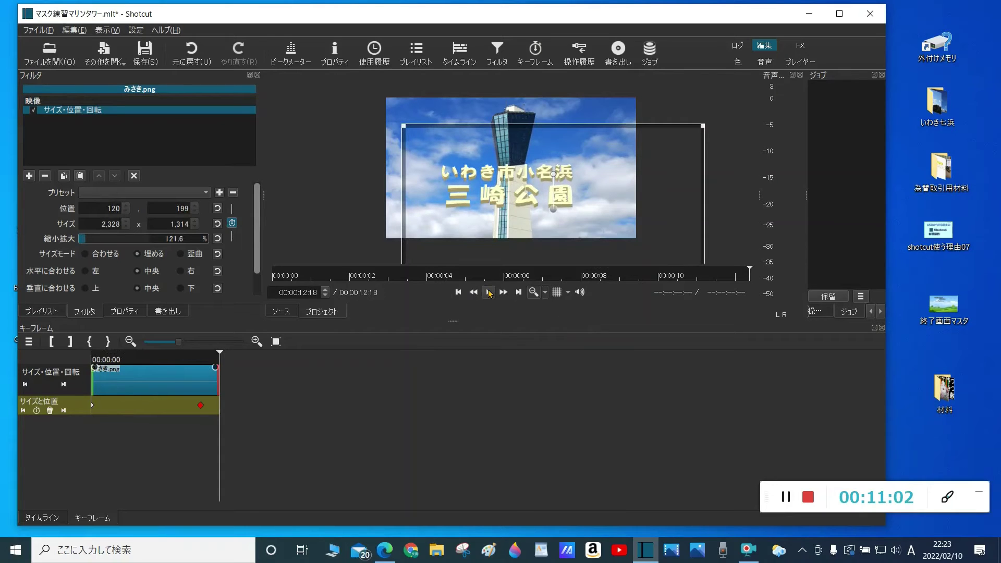
pyautogui.click(461, 56)
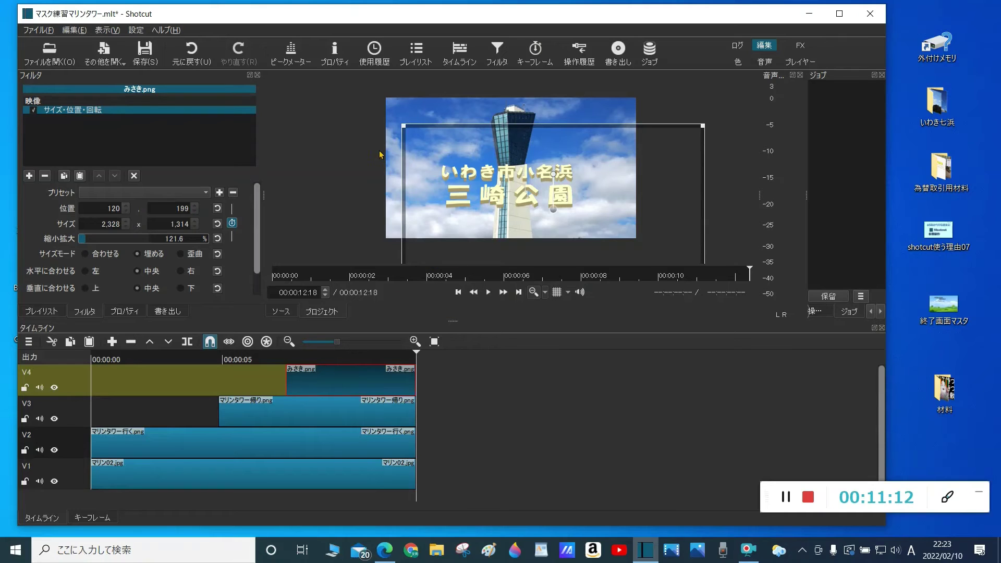
# Add the マスク: シンプルな図形 filter to the マリンタワー帰り.png clip on V3
pyautogui.click(255, 420)
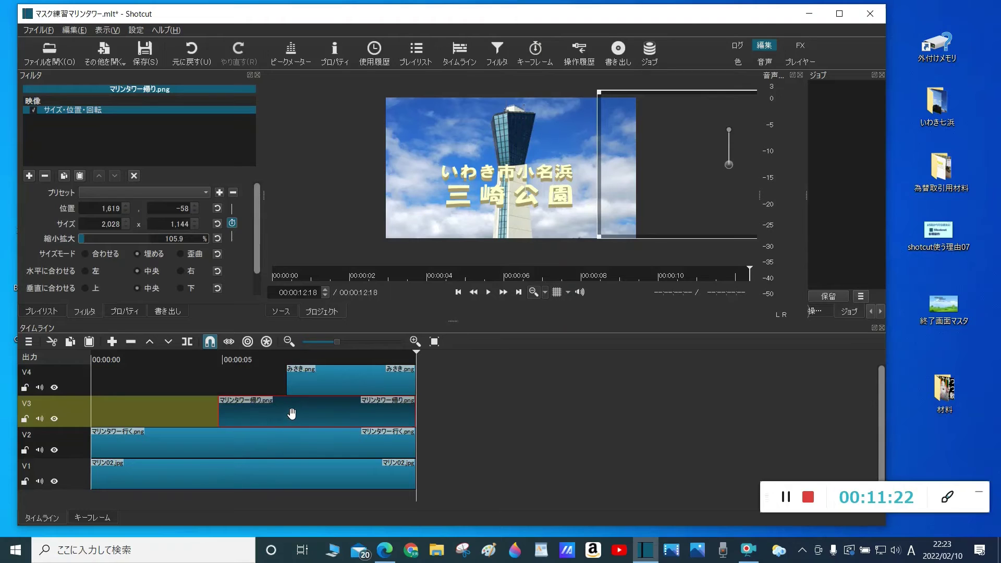
pyautogui.click(29, 175)
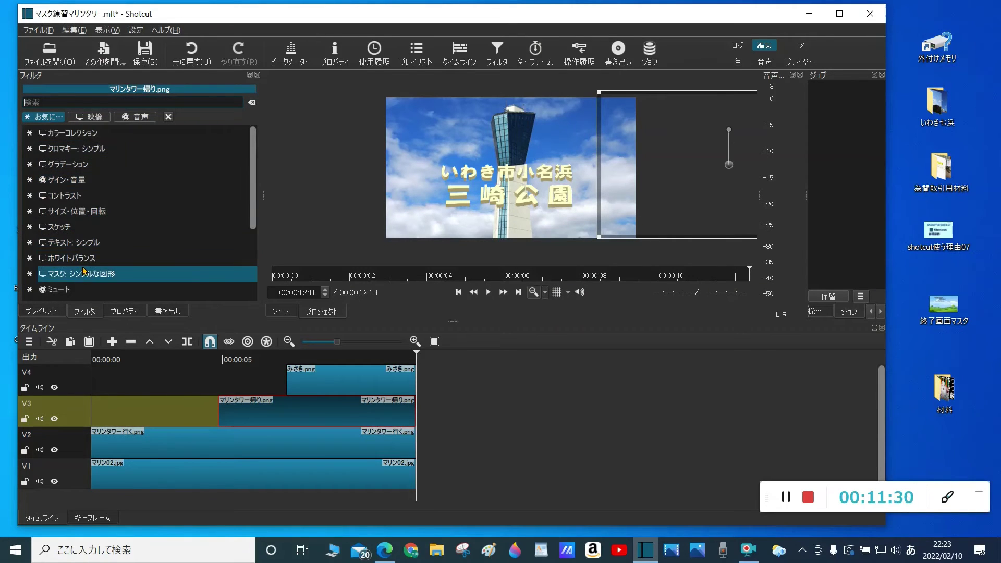
pyautogui.scroll(-3, 87, 212)
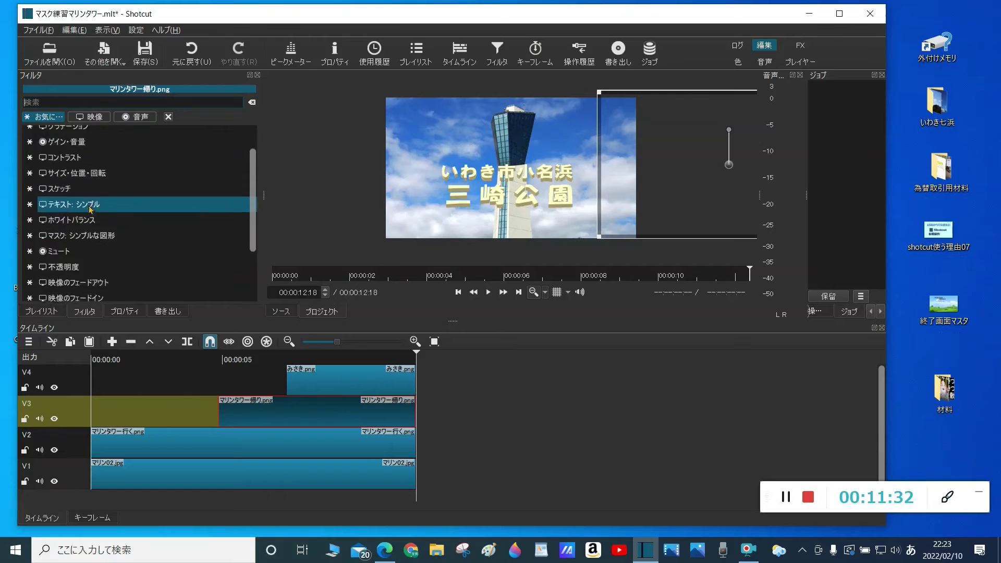
pyautogui.scroll(-1, 87, 212)
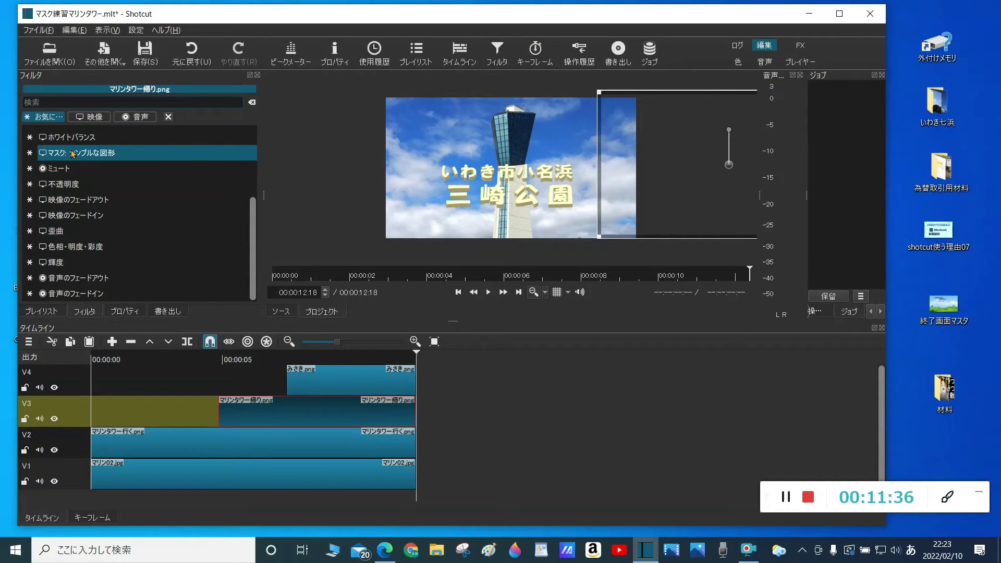
pyautogui.click(72, 153)
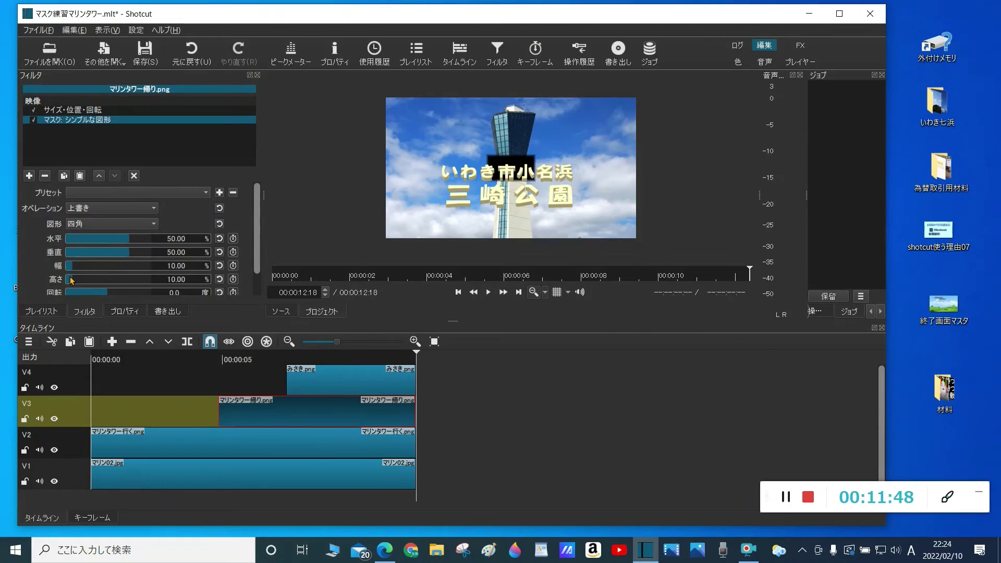
# Set the mask's height to 12.50%, its width to about 6.55% and its vertical position to about 32.14%
pyautogui.scroll(-1, 76, 283)
pyautogui.moveTo(75, 281); pyautogui.dragTo(79, 280)
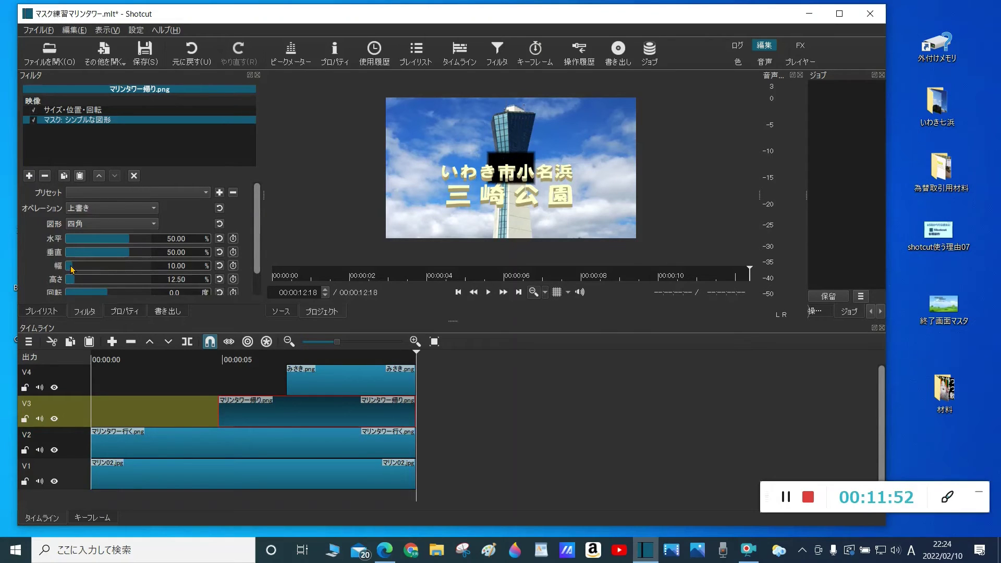
pyautogui.scroll(-5, 72, 269)
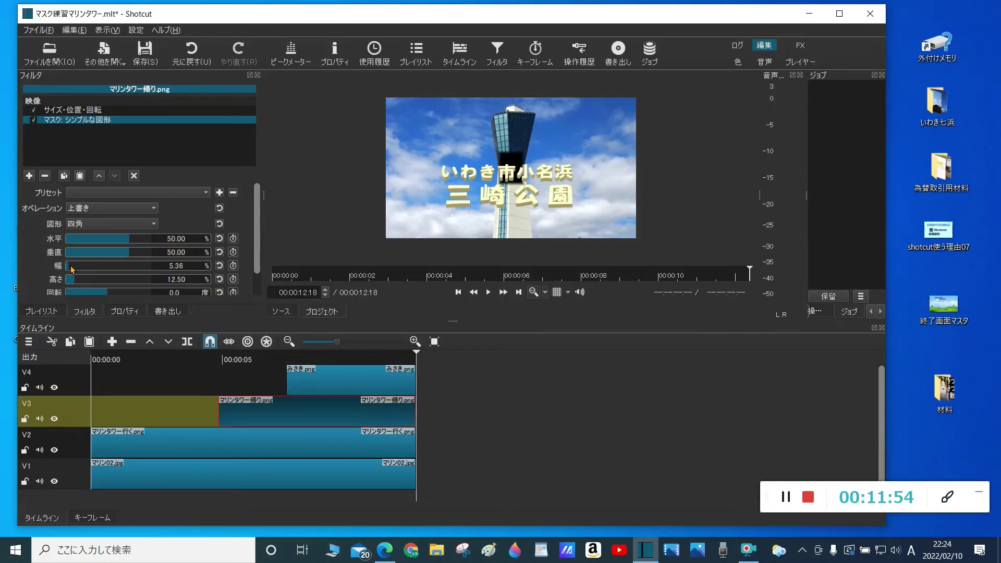
pyautogui.scroll(1, 72, 269)
pyautogui.scroll(-5, 130, 255)
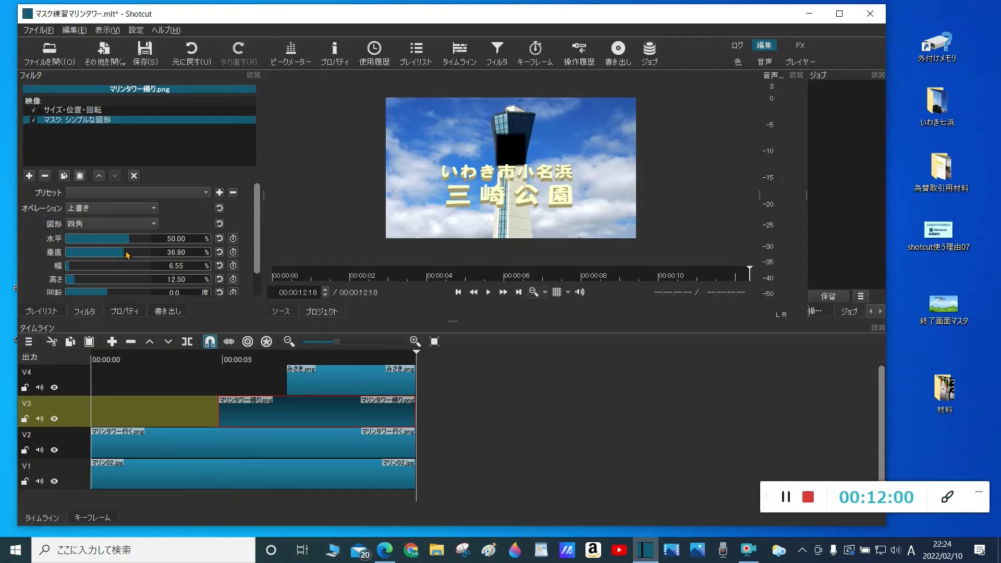
pyautogui.scroll(-2, 127, 256)
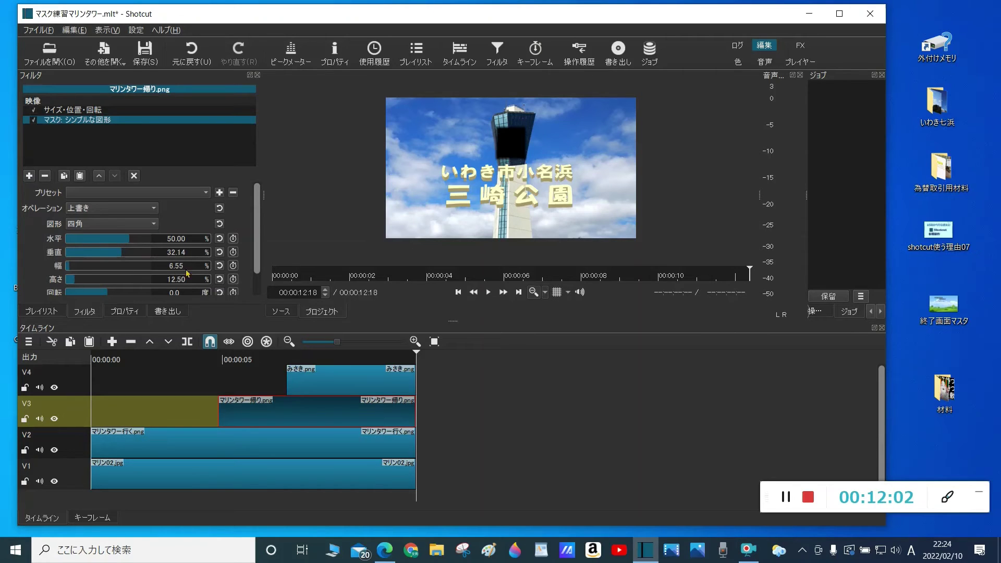
# Adjust the mask's width to about 7.14% so it fits the dark upper part of the tower
pyautogui.click(70, 268)
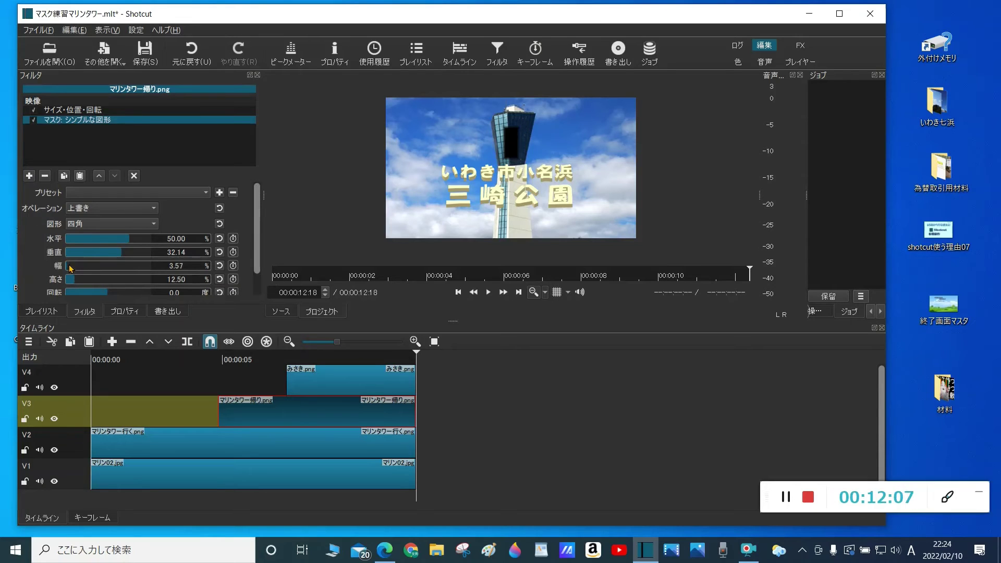
pyautogui.moveTo(72, 268); pyautogui.dragTo(75, 267)
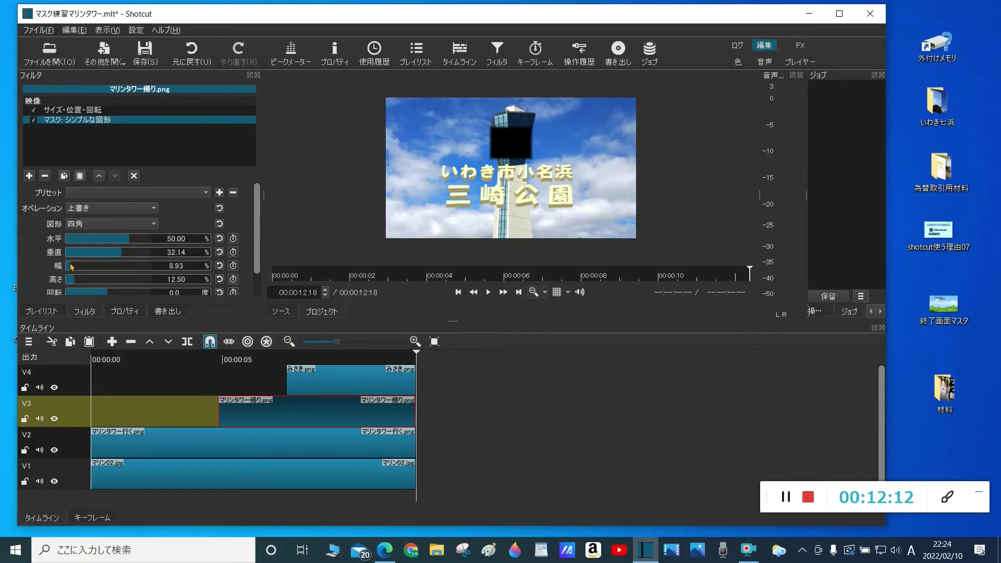
pyautogui.click(71, 267)
pyautogui.click(73, 266)
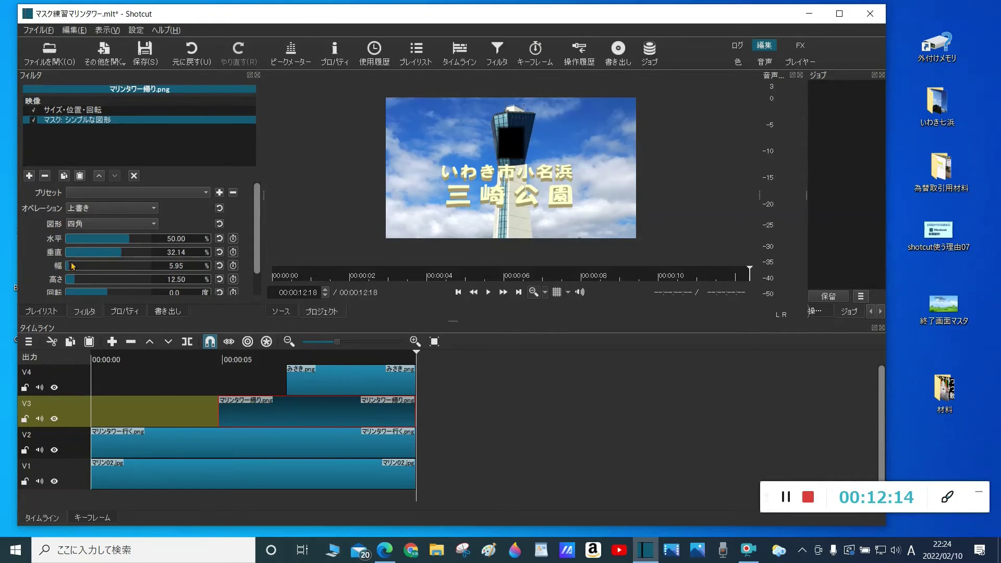
pyautogui.moveTo(72, 266); pyautogui.dragTo(73, 266)
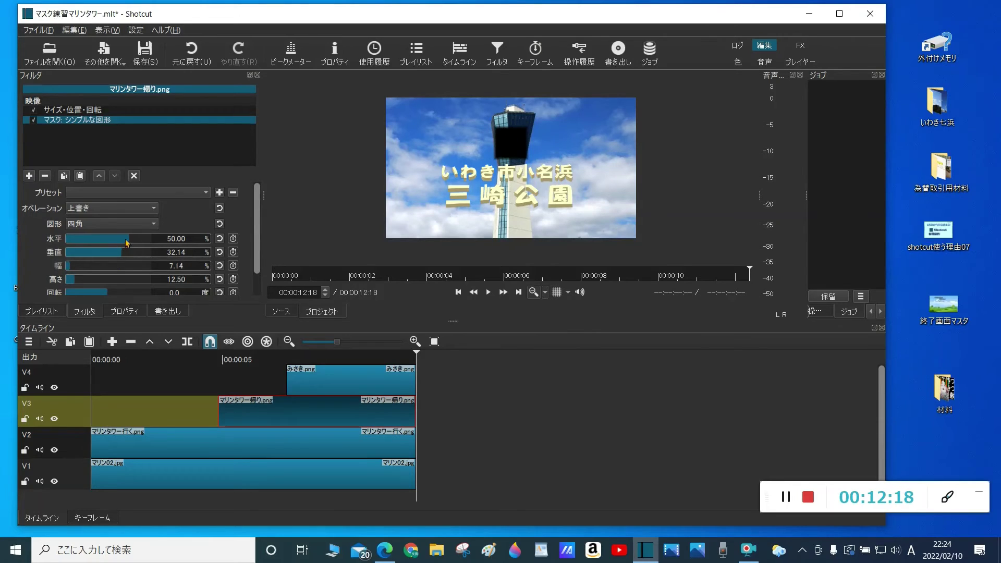
# Set the mask's horizontal position to 50.23% and its operation to 減算
pyautogui.moveTo(127, 241); pyautogui.dragTo(133, 243)
pyautogui.write('.2')
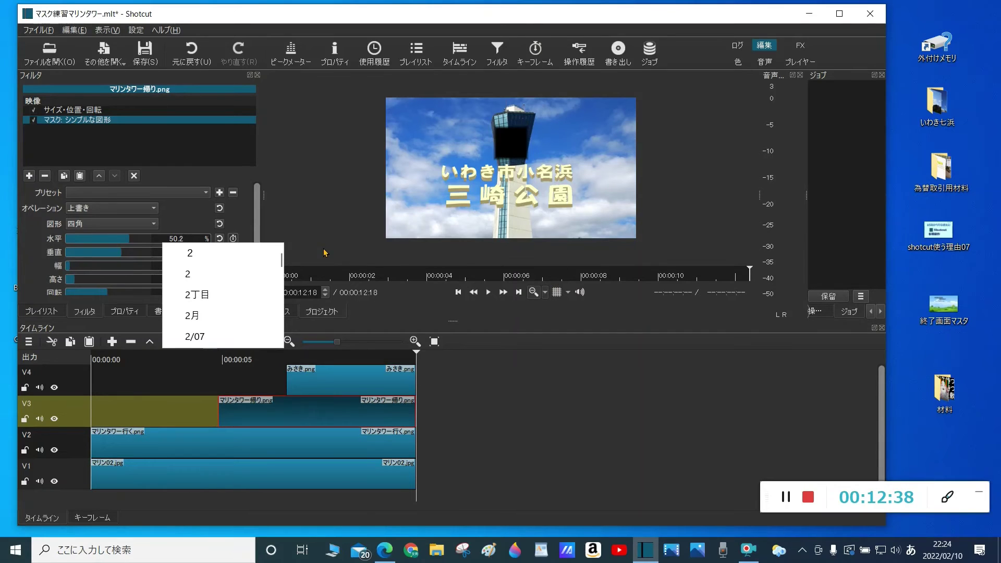
pyautogui.write('3')
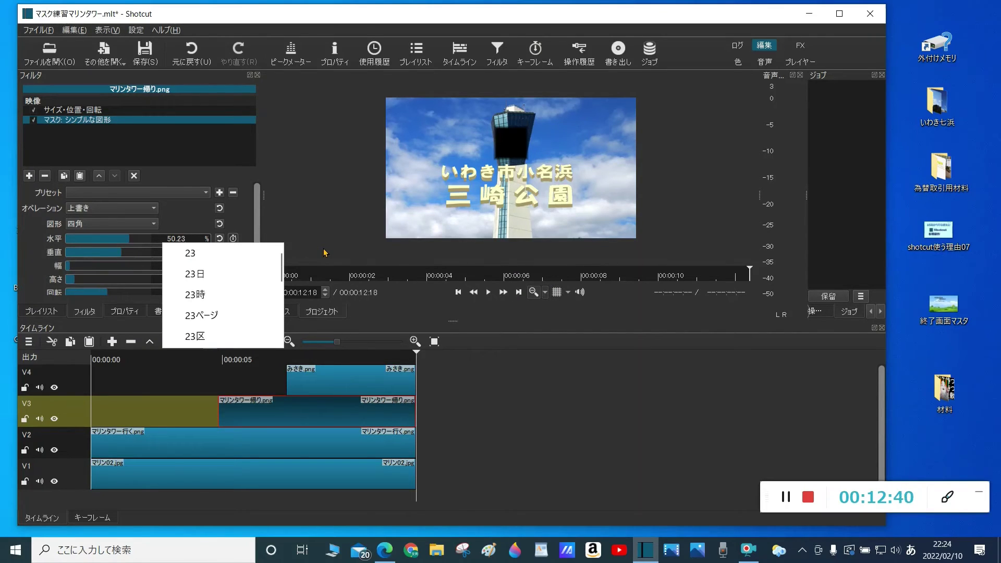
pyautogui.press('Return')
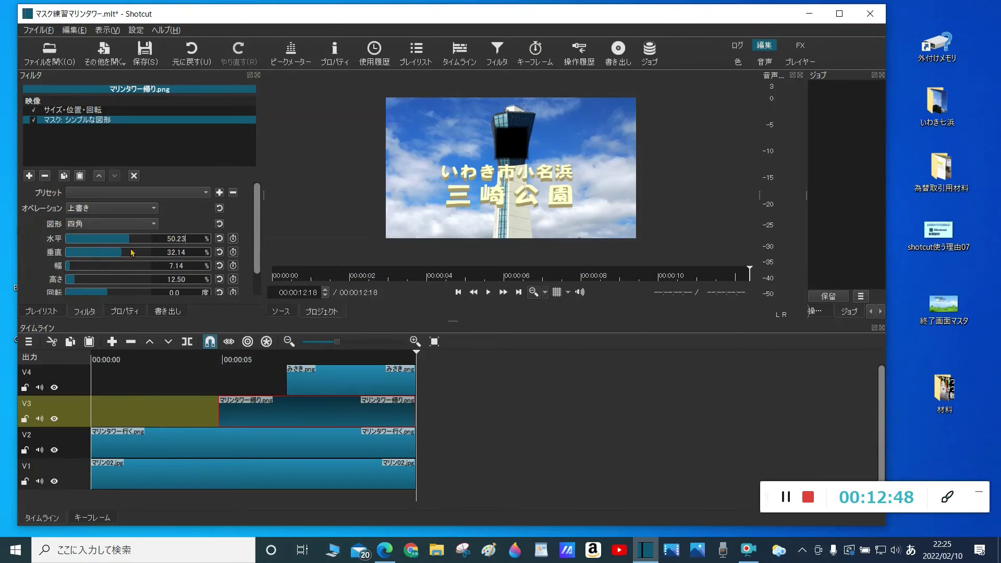
pyautogui.click(150, 208)
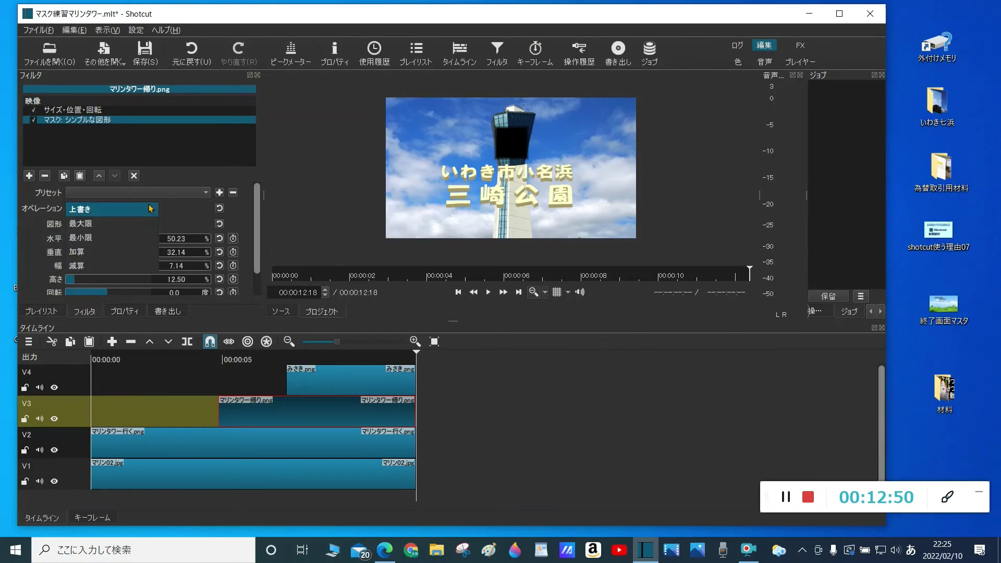
pyautogui.click(75, 266)
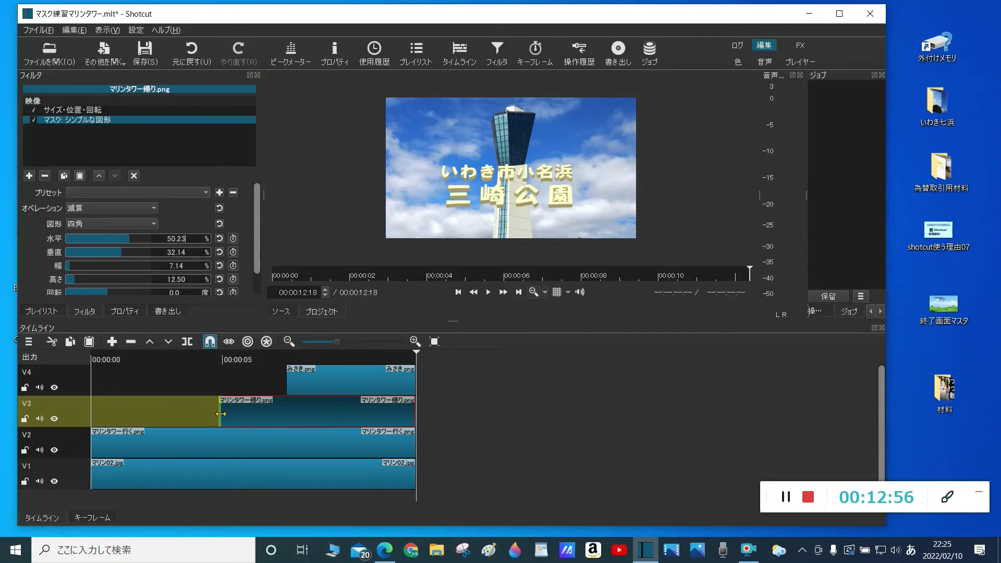
# Play the project from the start of the マリンタワー帰り.png clip to check the subtractive mask
pyautogui.click(458, 294)
pyautogui.click(459, 294)
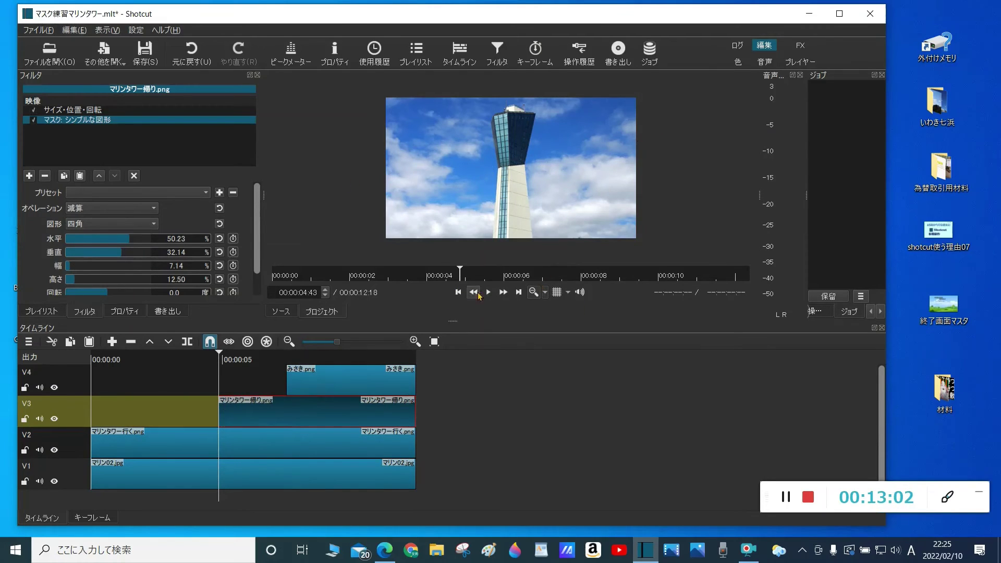
pyautogui.click(487, 292)
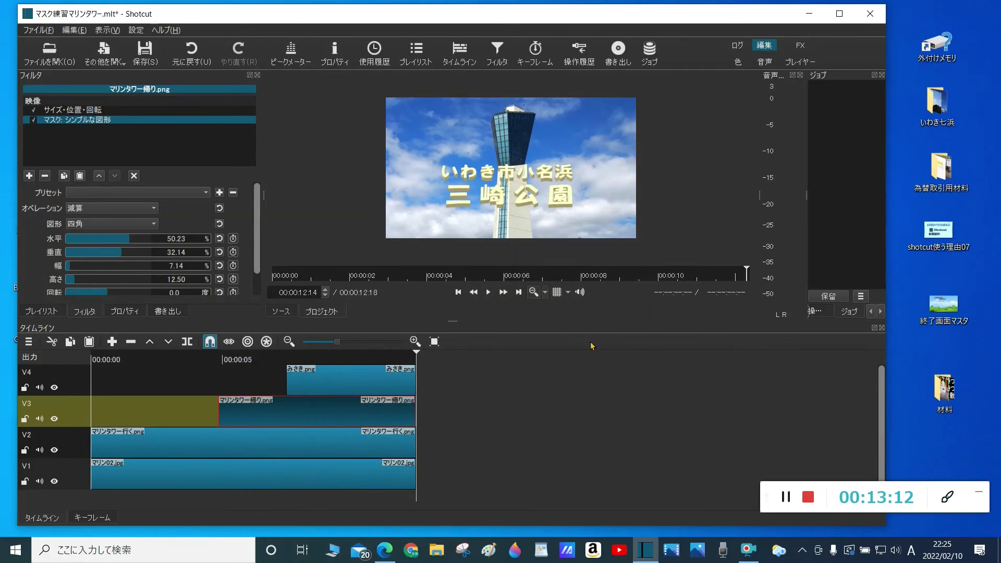
# Enlarge the preview to 50% around the tower and set the mask's operation to 上書き
pyautogui.click(545, 292)
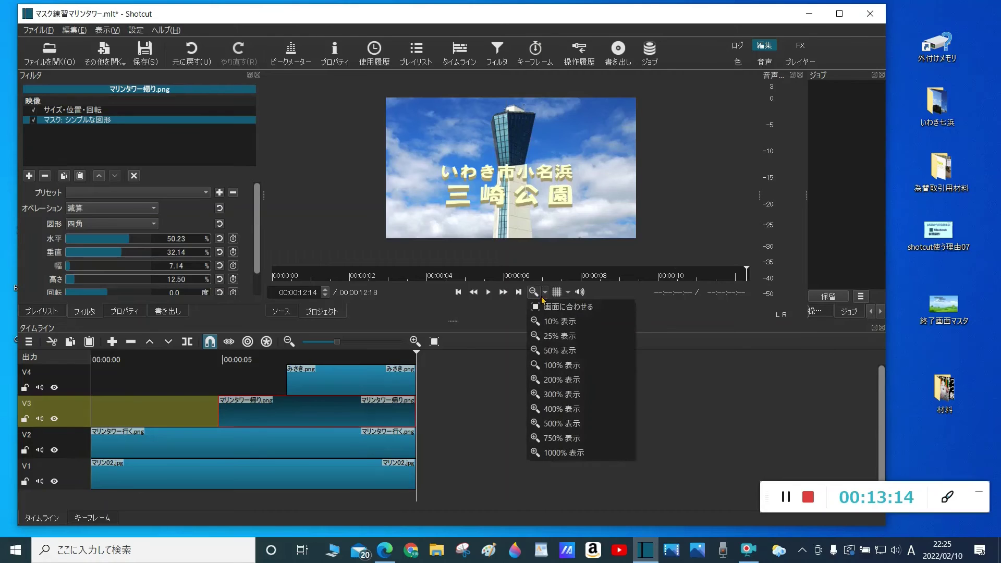
pyautogui.click(551, 352)
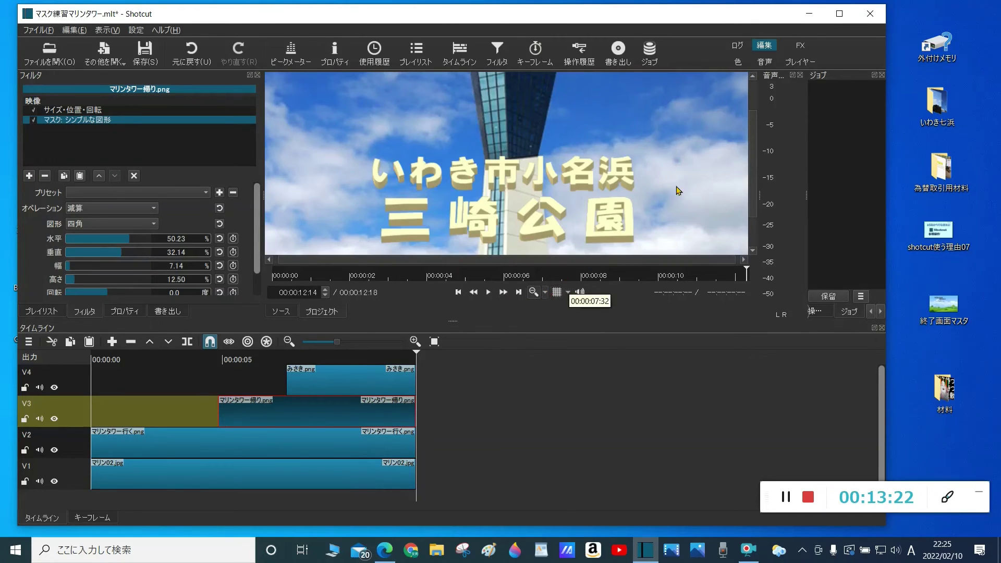
pyautogui.scroll(3, 655, 177)
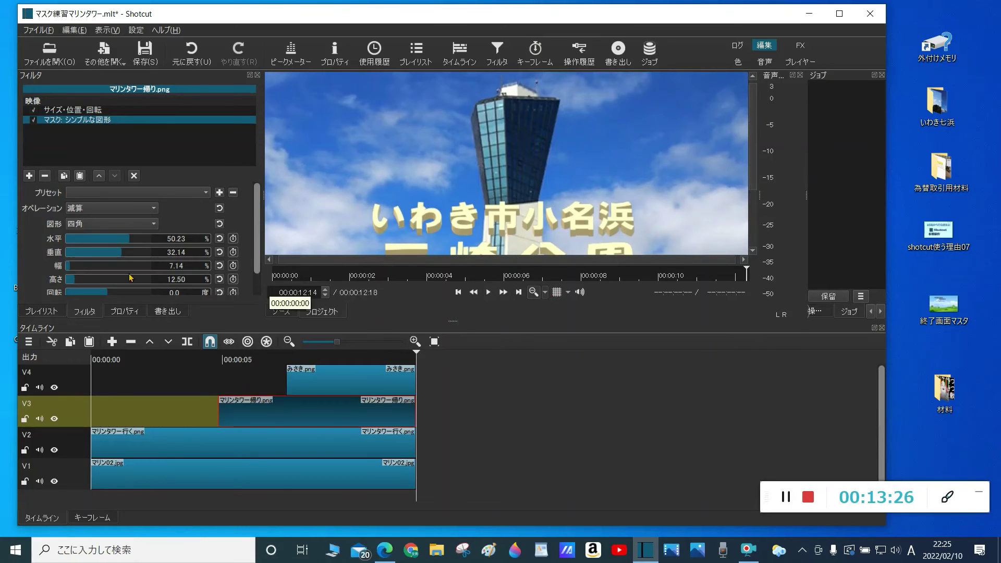
pyautogui.click(82, 212)
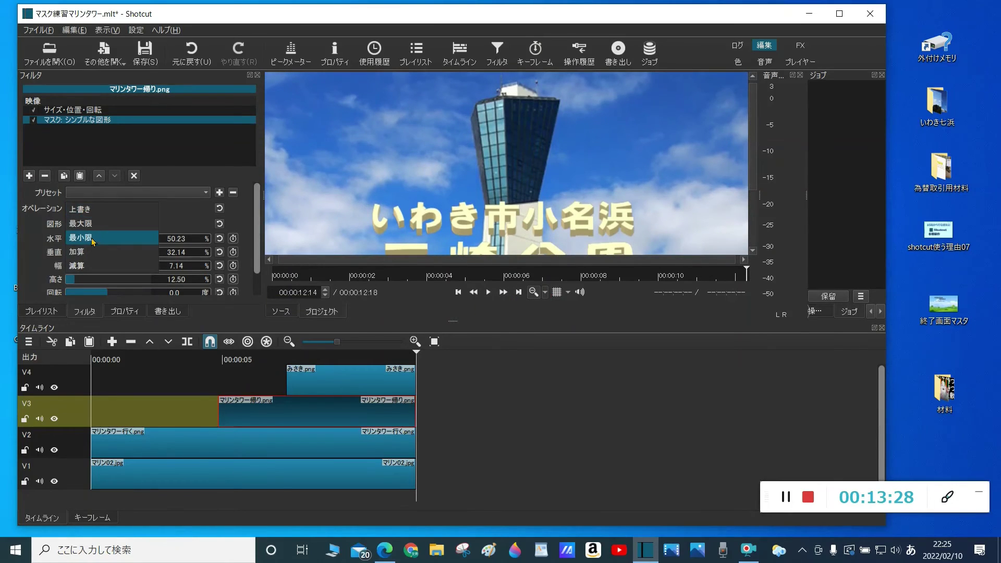
pyautogui.click(88, 215)
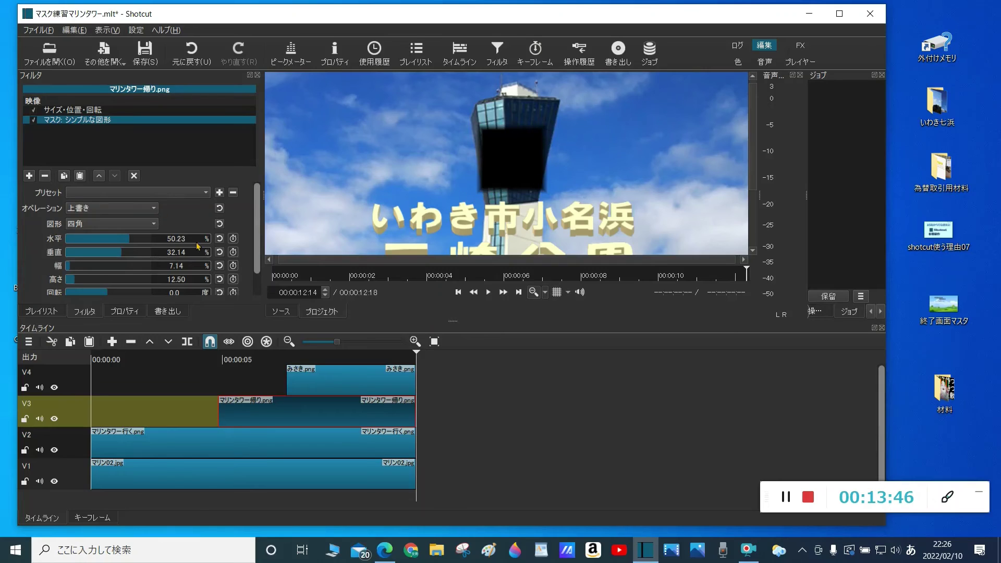
# Try the 三角 shape for the mask and return it to 四角
pyautogui.click(153, 224)
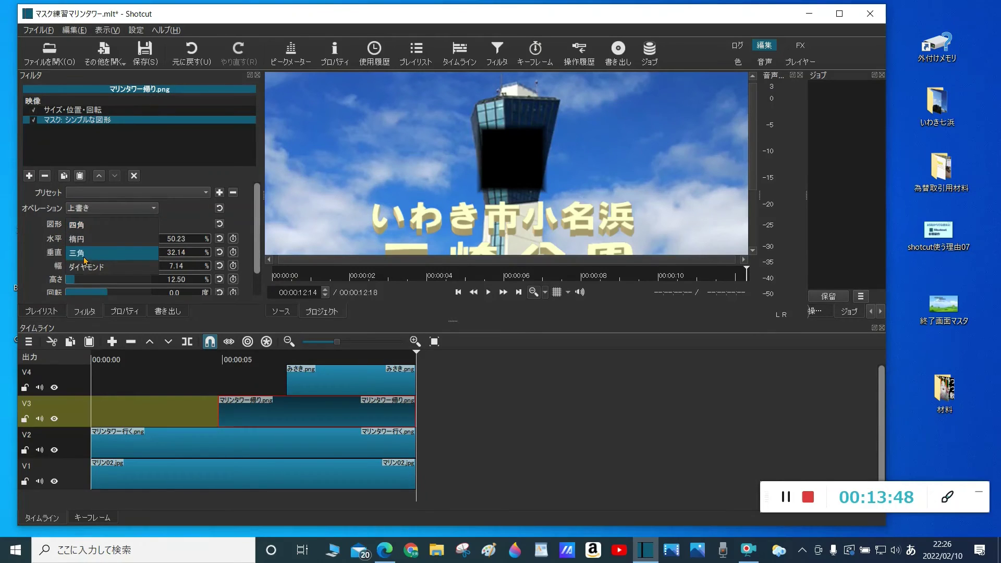
pyautogui.click(73, 254)
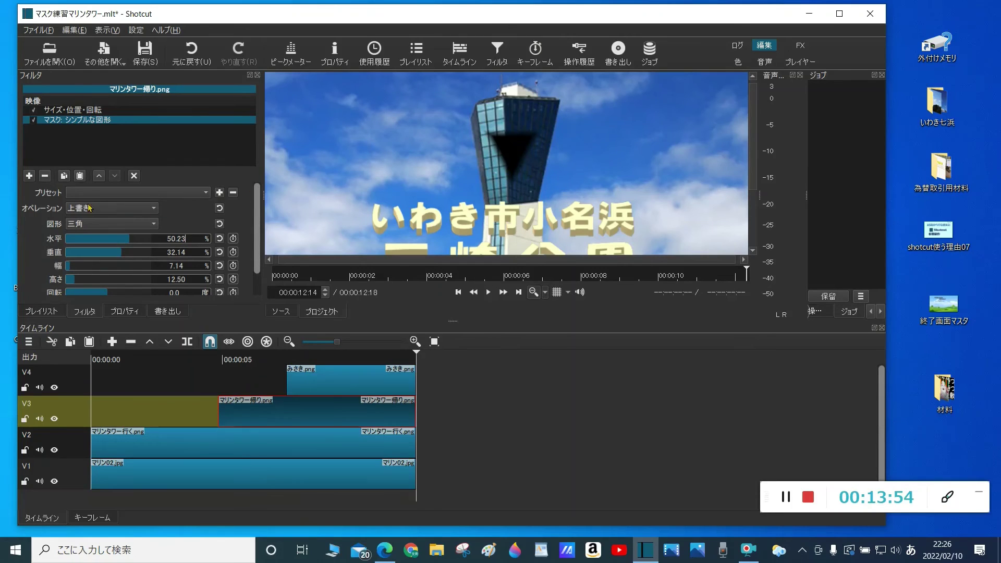
pyautogui.click(124, 223)
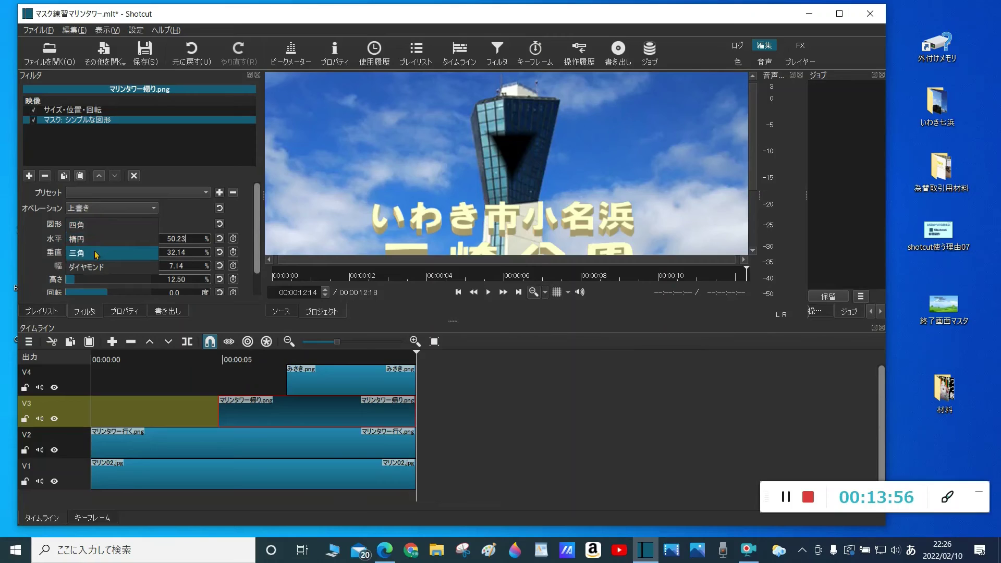
pyautogui.click(77, 226)
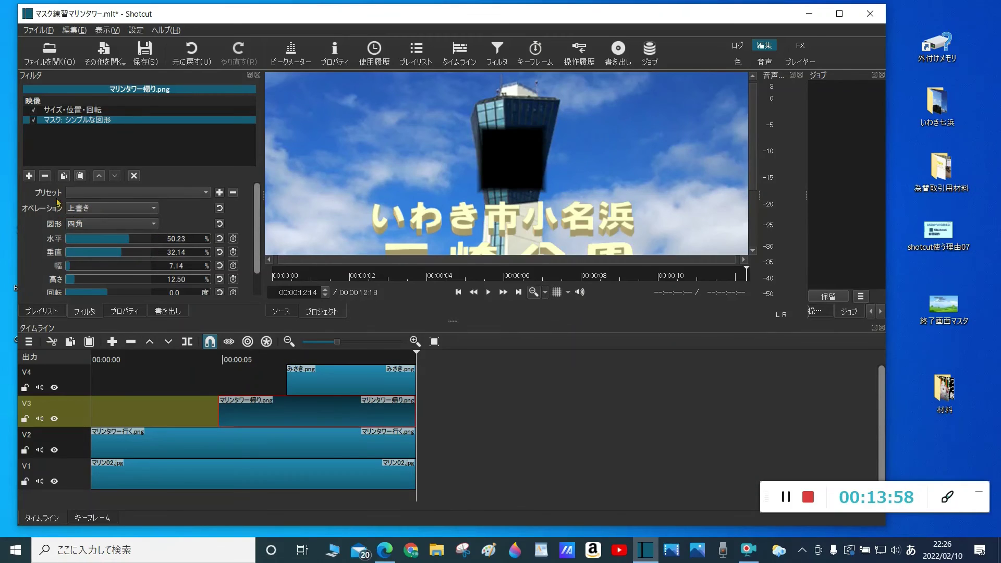
# Try a second マスク: シンプルな図形 filter as a 三角 with 14.29% height and -34.3° rotation, and remove it
pyautogui.click(29, 176)
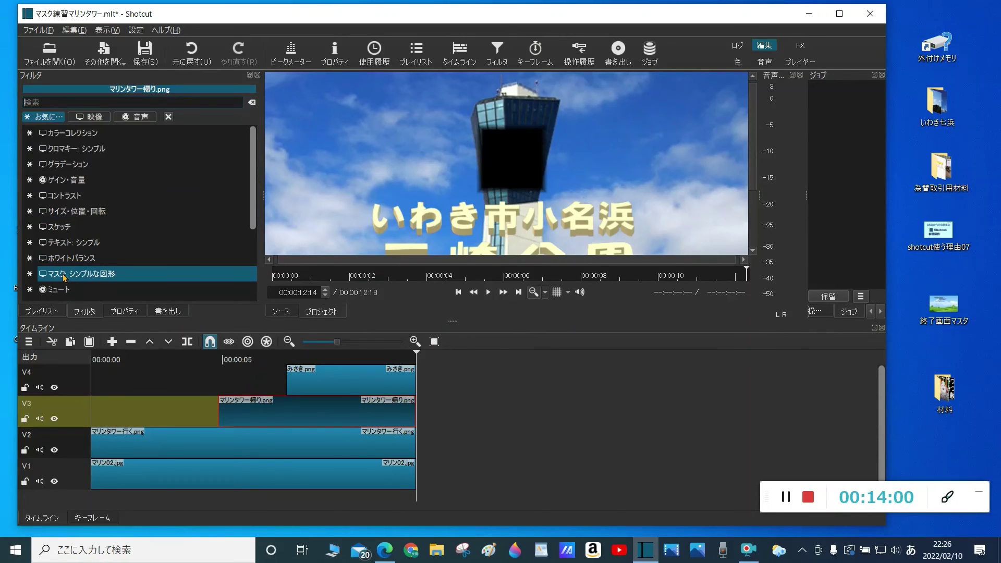
pyautogui.click(67, 277)
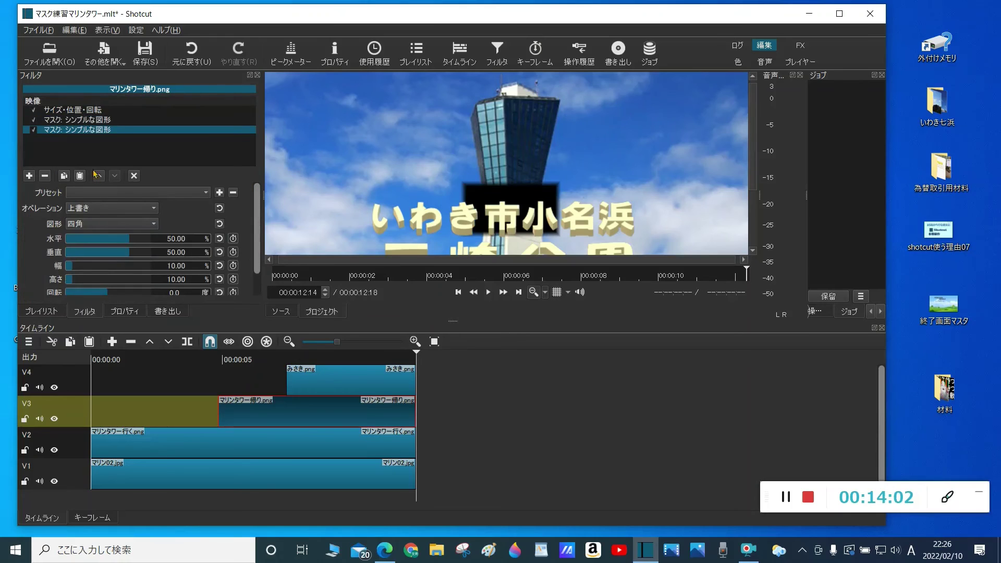
pyautogui.click(89, 224)
pyautogui.click(83, 254)
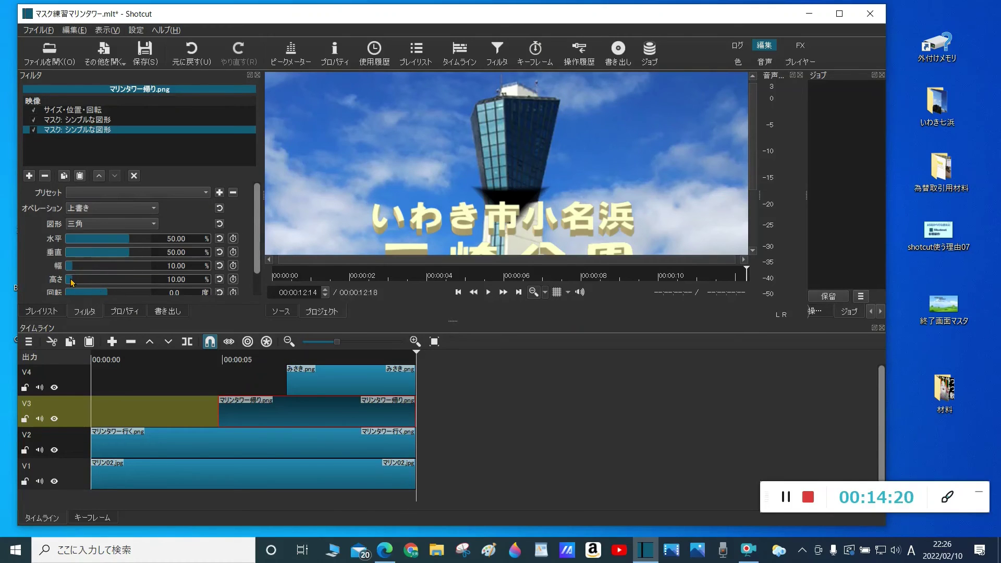
pyautogui.moveTo(72, 283); pyautogui.dragTo(102, 291)
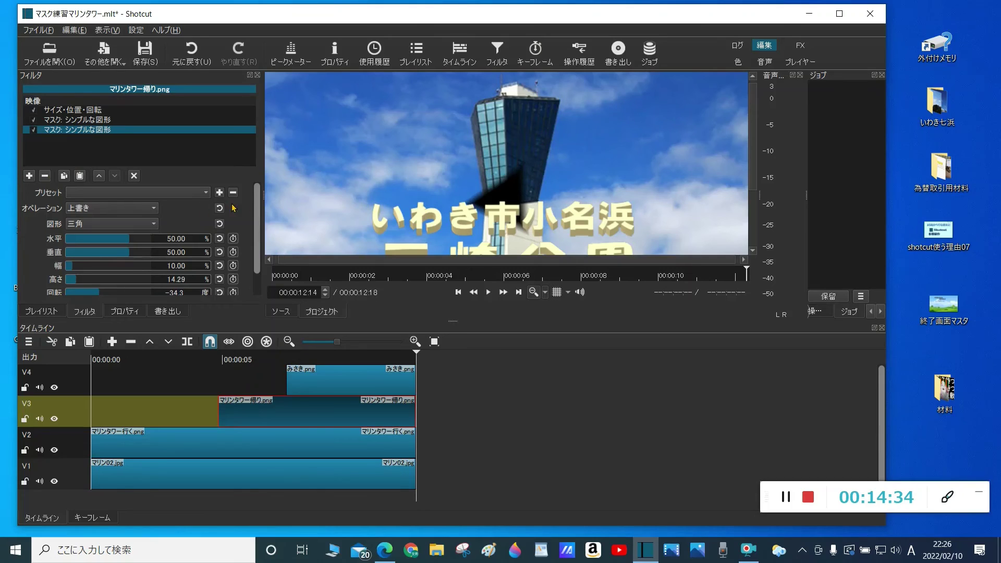
pyautogui.click(46, 178)
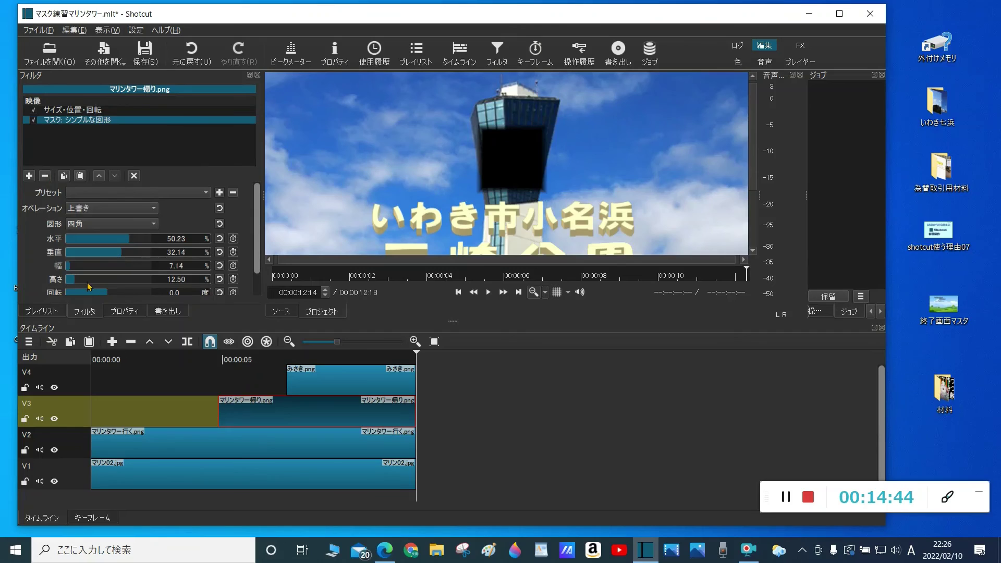
# Widen the mask to about 8.93% to cover the tower's full width and set its operation to 減算
pyautogui.moveTo(70, 268); pyautogui.dragTo(75, 269)
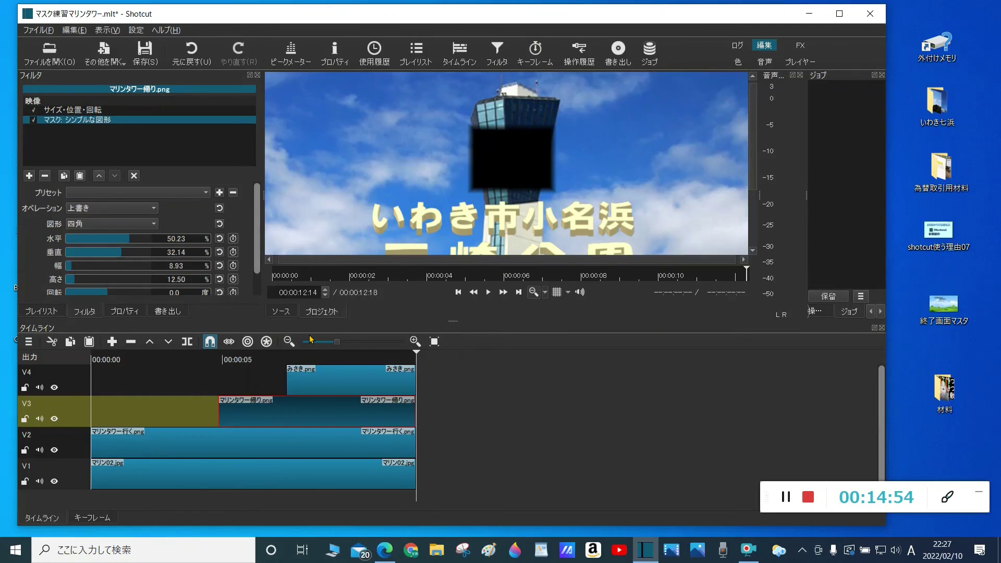
pyautogui.click(114, 208)
pyautogui.click(81, 267)
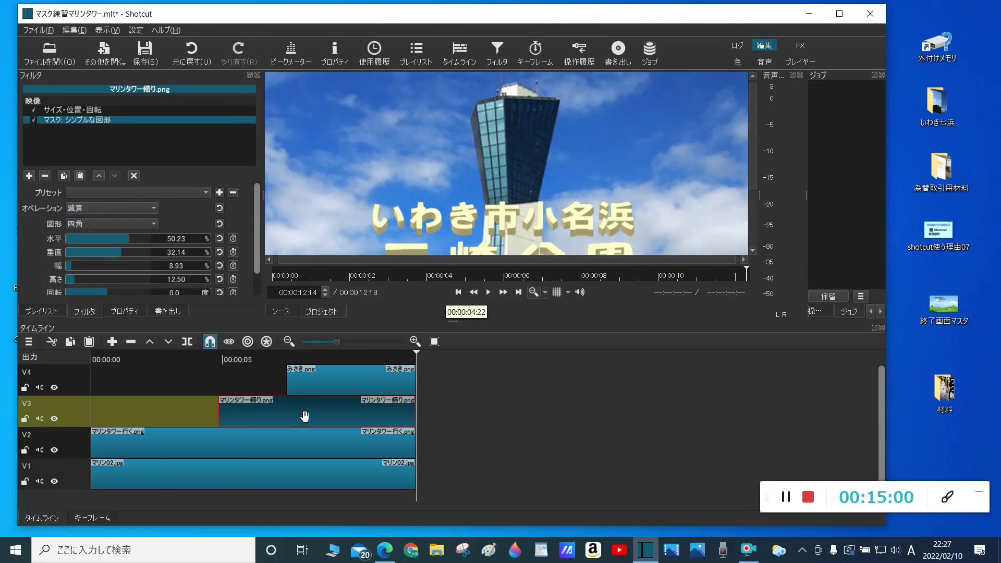
# Replay the マリンタワー帰り.png clip from its start to check the widened mask in the enlarged preview
pyautogui.click(459, 293)
pyautogui.click(458, 292)
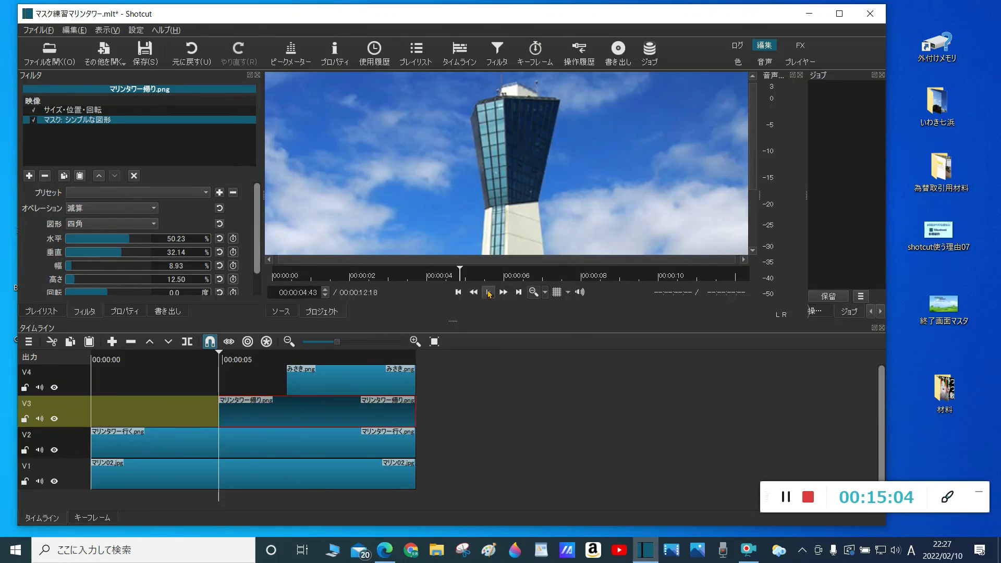
pyautogui.click(489, 292)
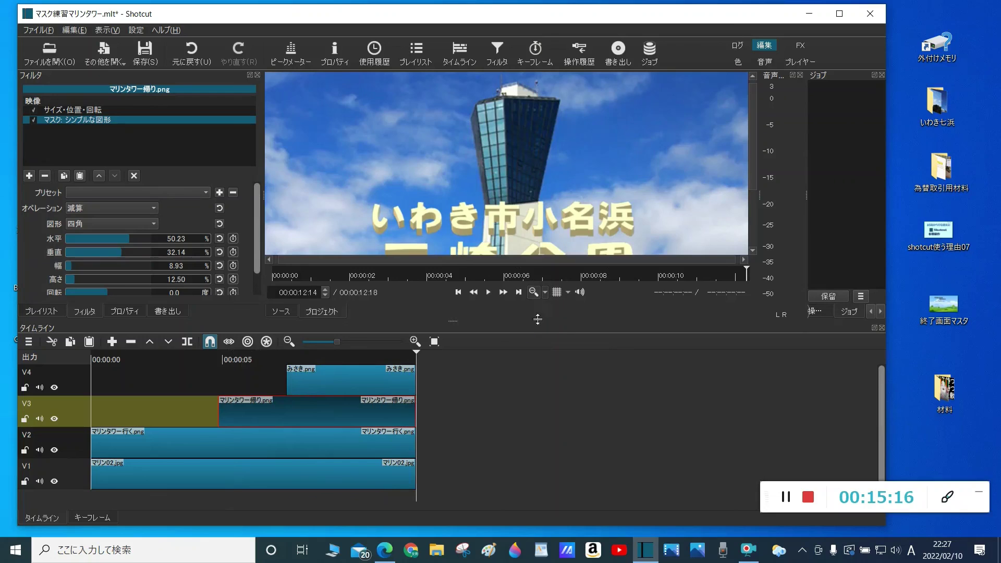
# Inspect the title over the tower at 100% preview zoom and return the preview to fit the window
pyautogui.click(545, 293)
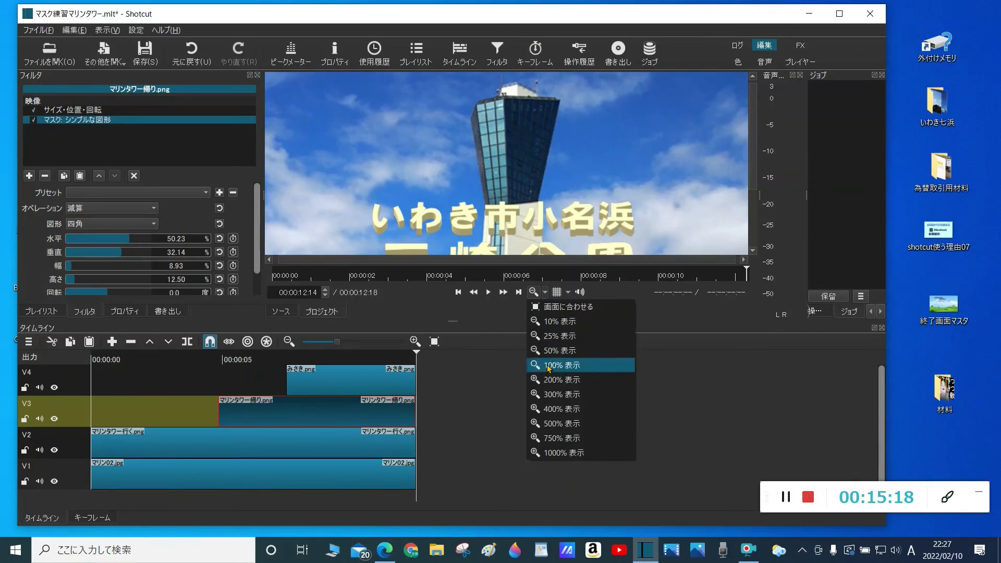
pyautogui.click(554, 367)
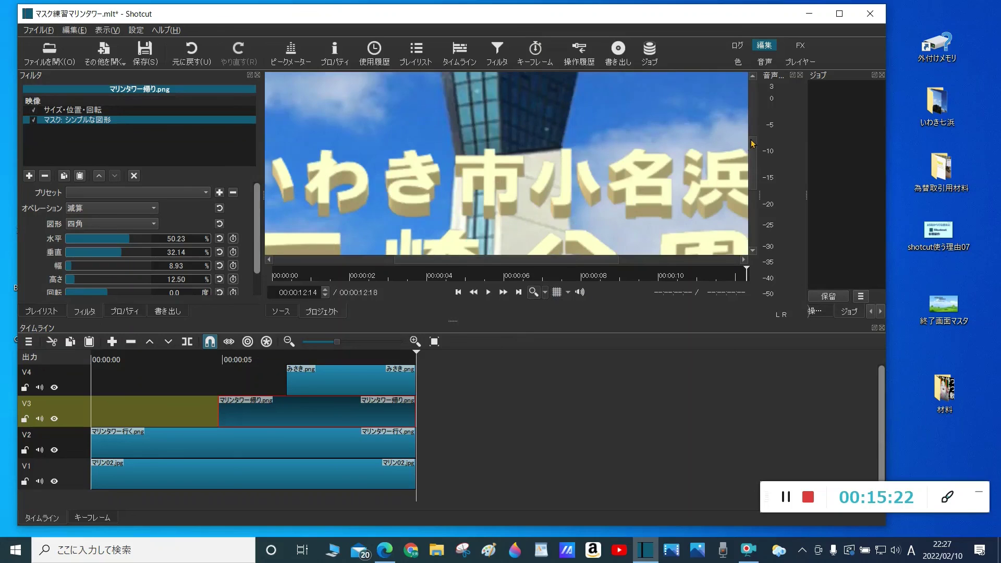
pyautogui.moveTo(753, 144)
pyautogui.mouseDown()
pyautogui.moveTo(751, 93)
pyautogui.moveTo(752, 149)
pyautogui.mouseUp()
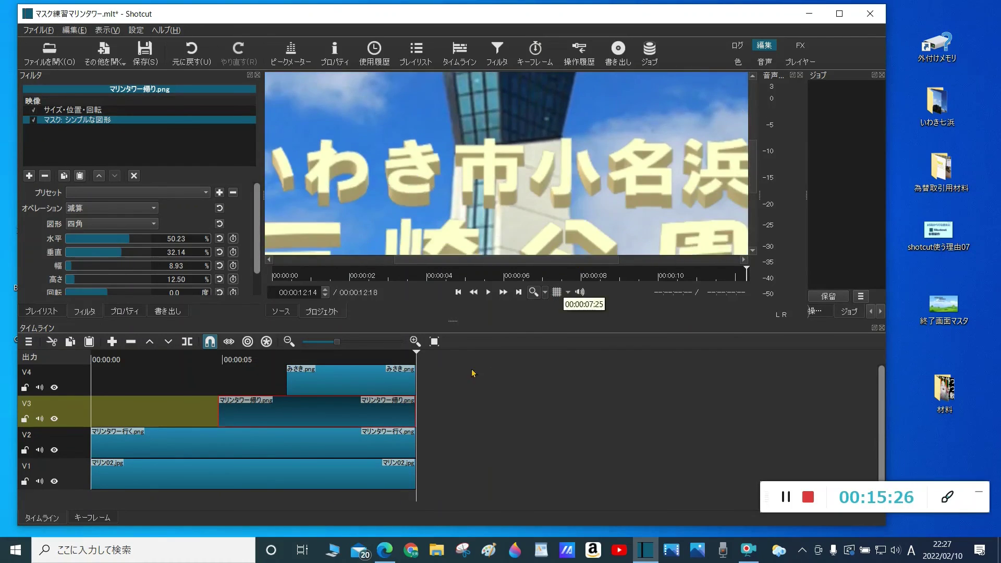
pyautogui.click(534, 293)
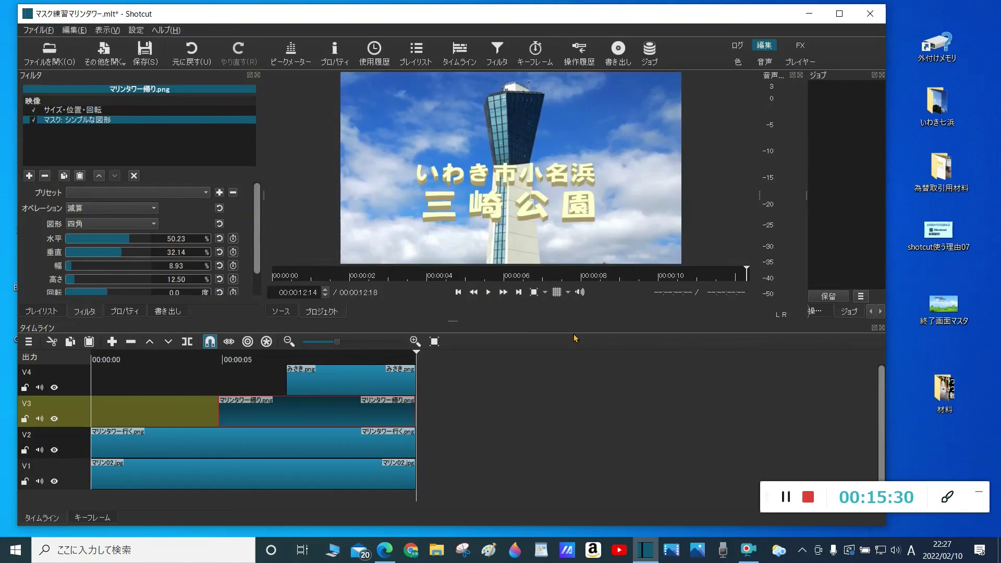
# Play the whole project from the beginning to check the finished title animation
pyautogui.click(458, 292)
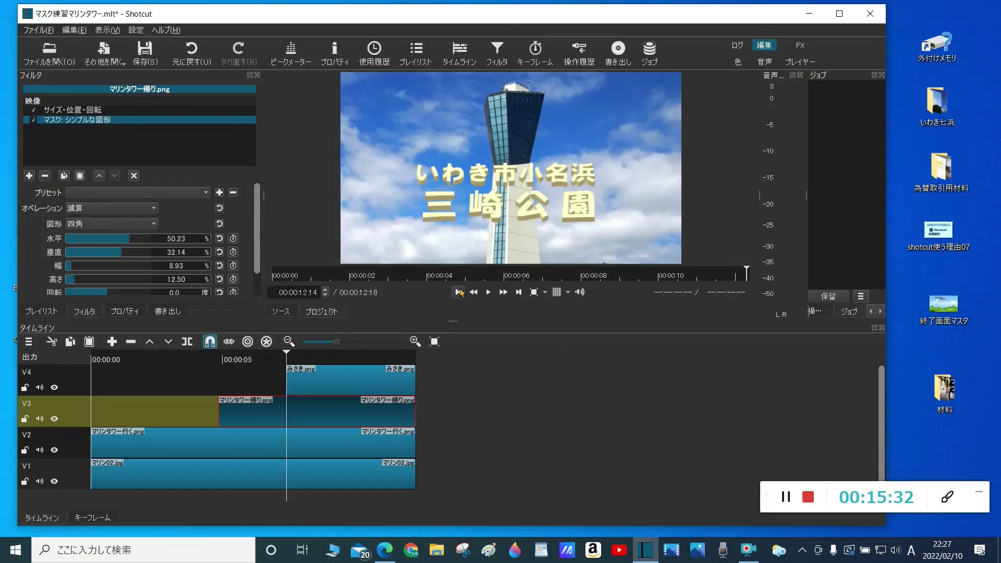
pyautogui.click(459, 292)
pyautogui.click(458, 292)
pyautogui.click(488, 292)
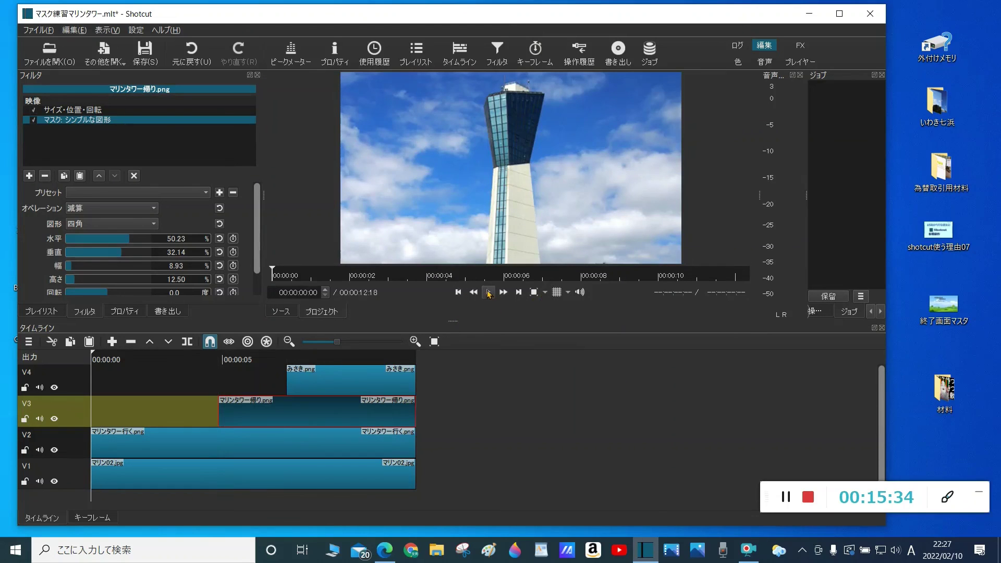